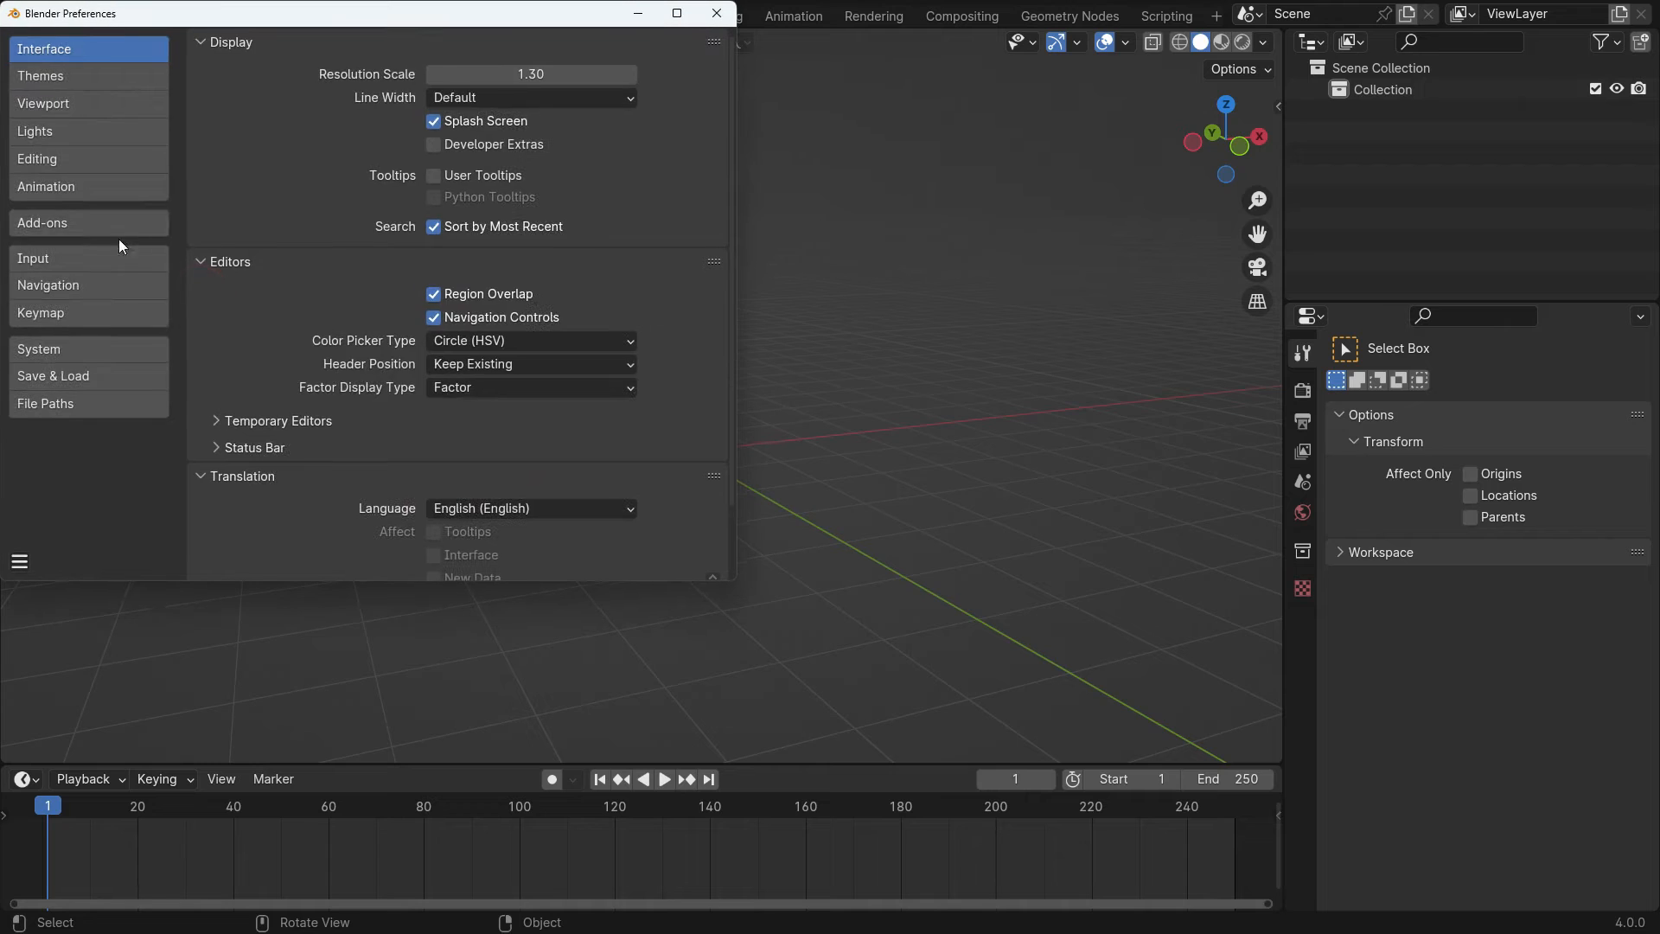
- Find and enable the Add Mesh: A.N.T.Landscape add-on, and close the preferences
click(117, 223)
click(595, 74)
text(a.n)
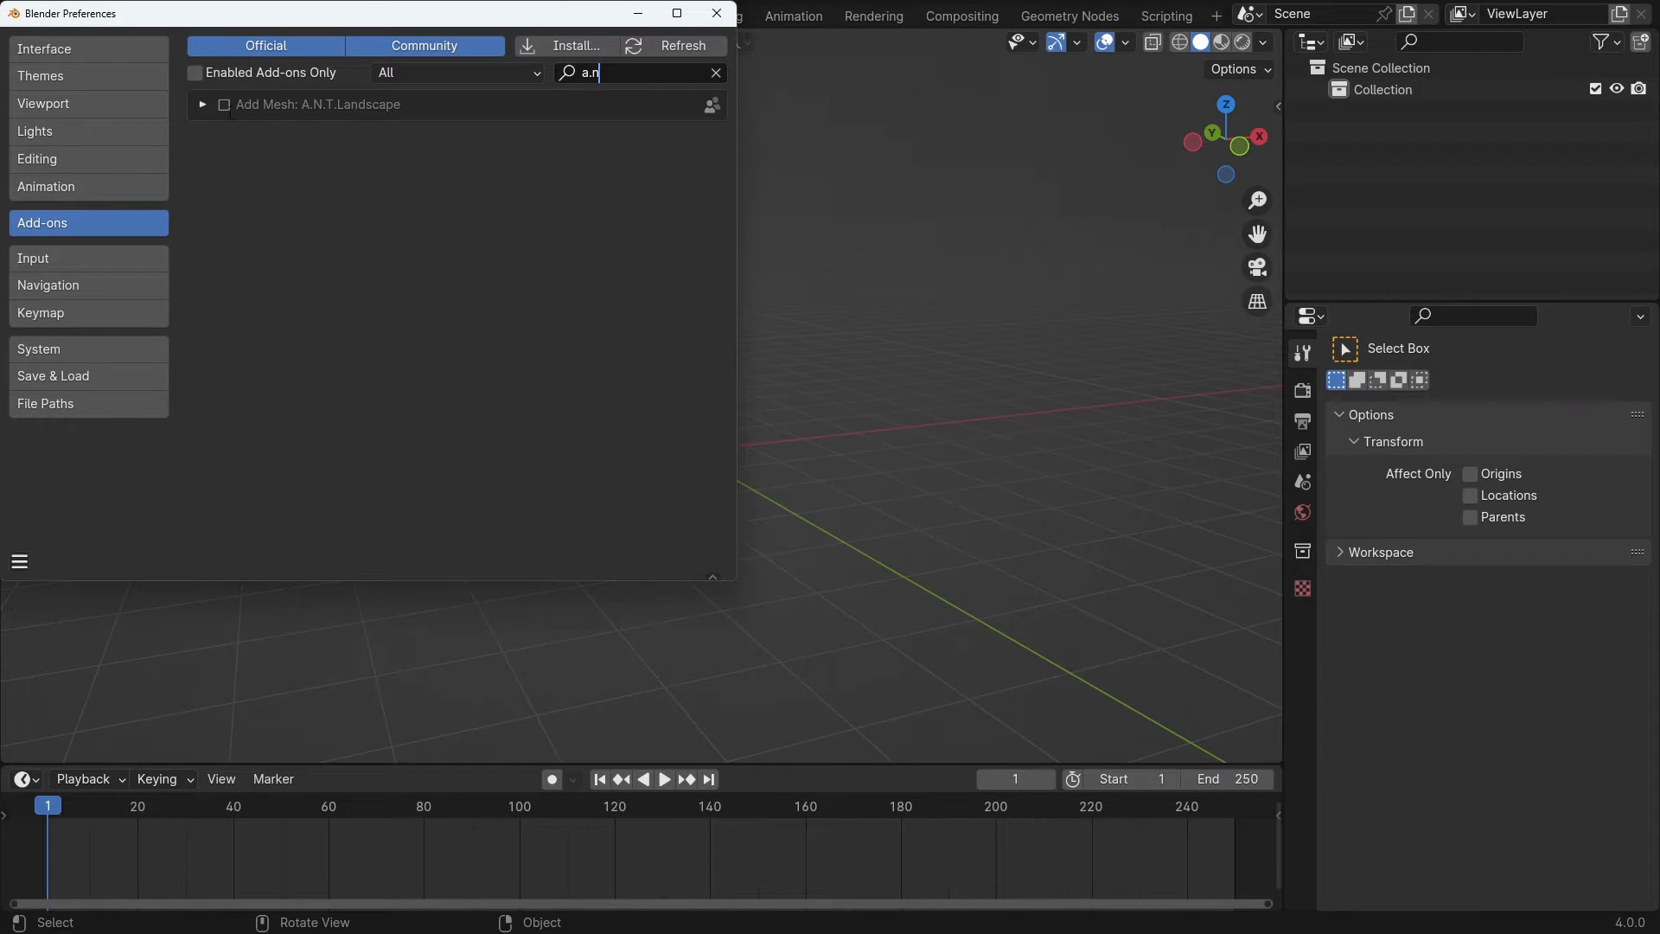
click(224, 104)
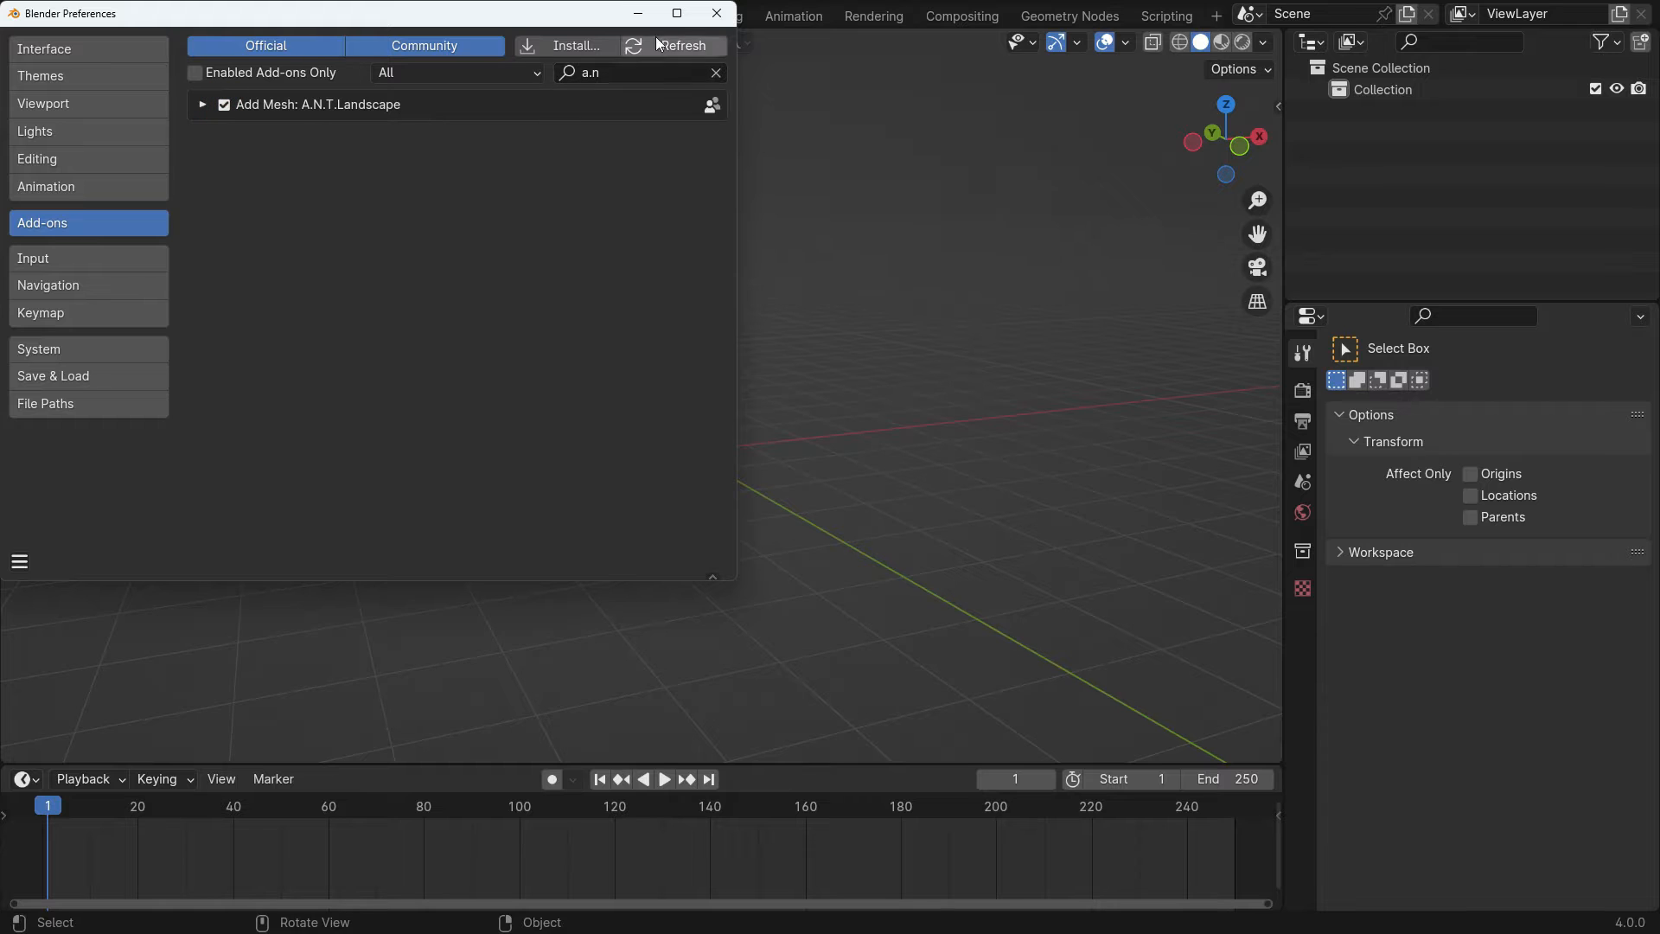
click(717, 13)
- Add a Landscape mesh to the scene
key(shift+a)
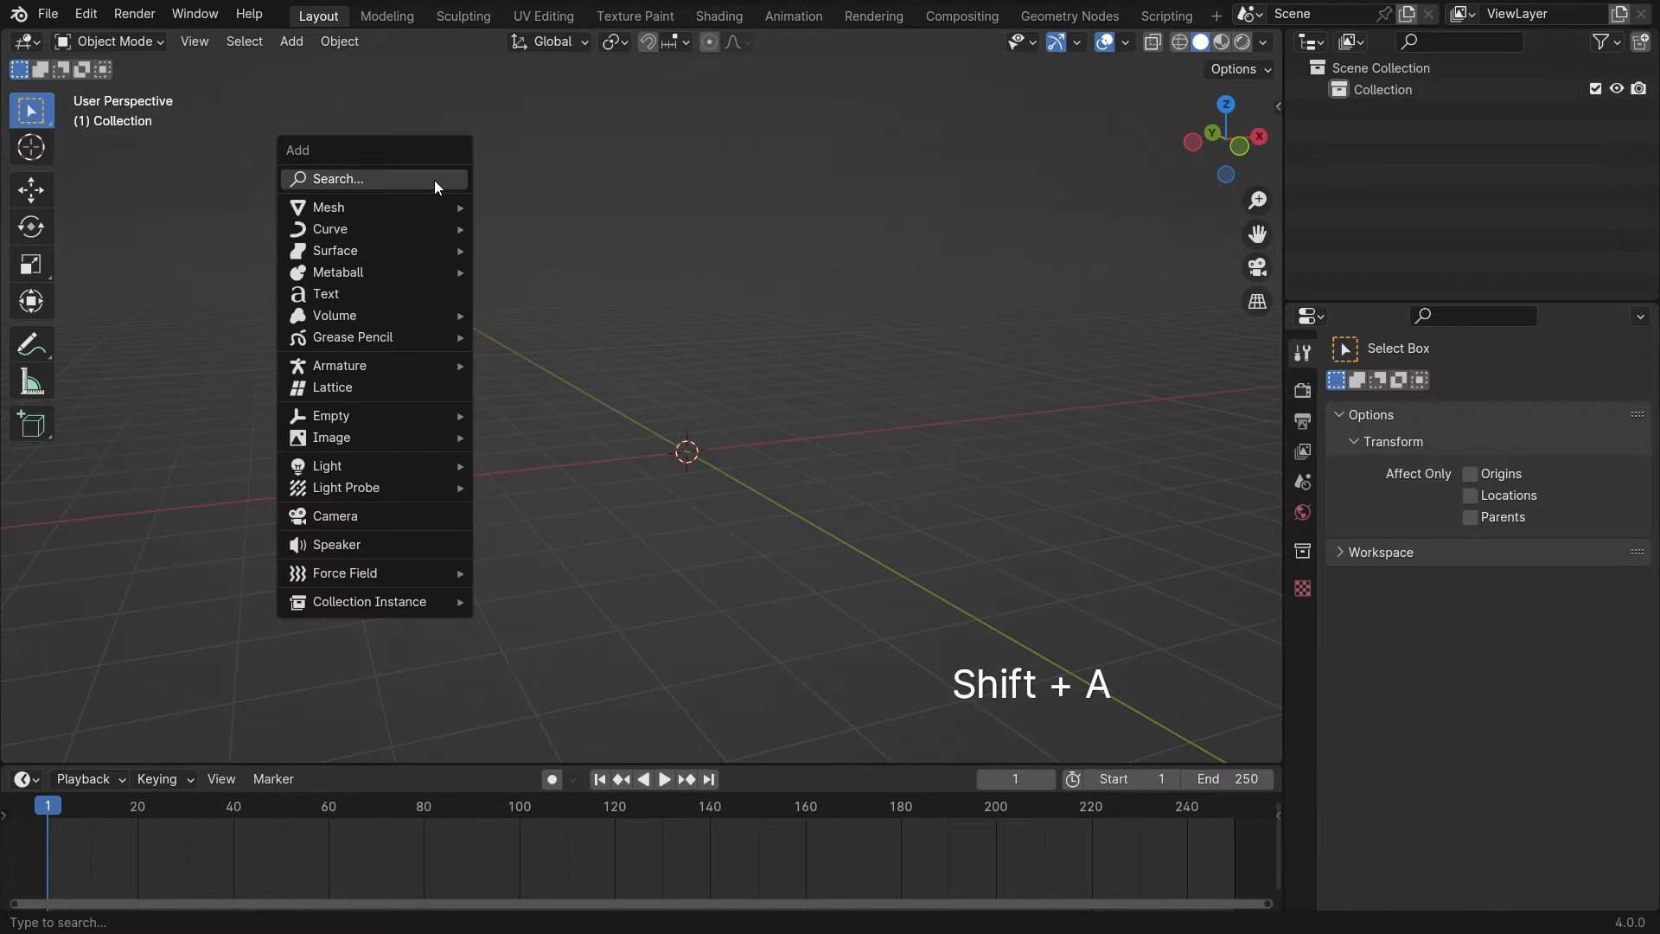
mouse_move(418, 204)
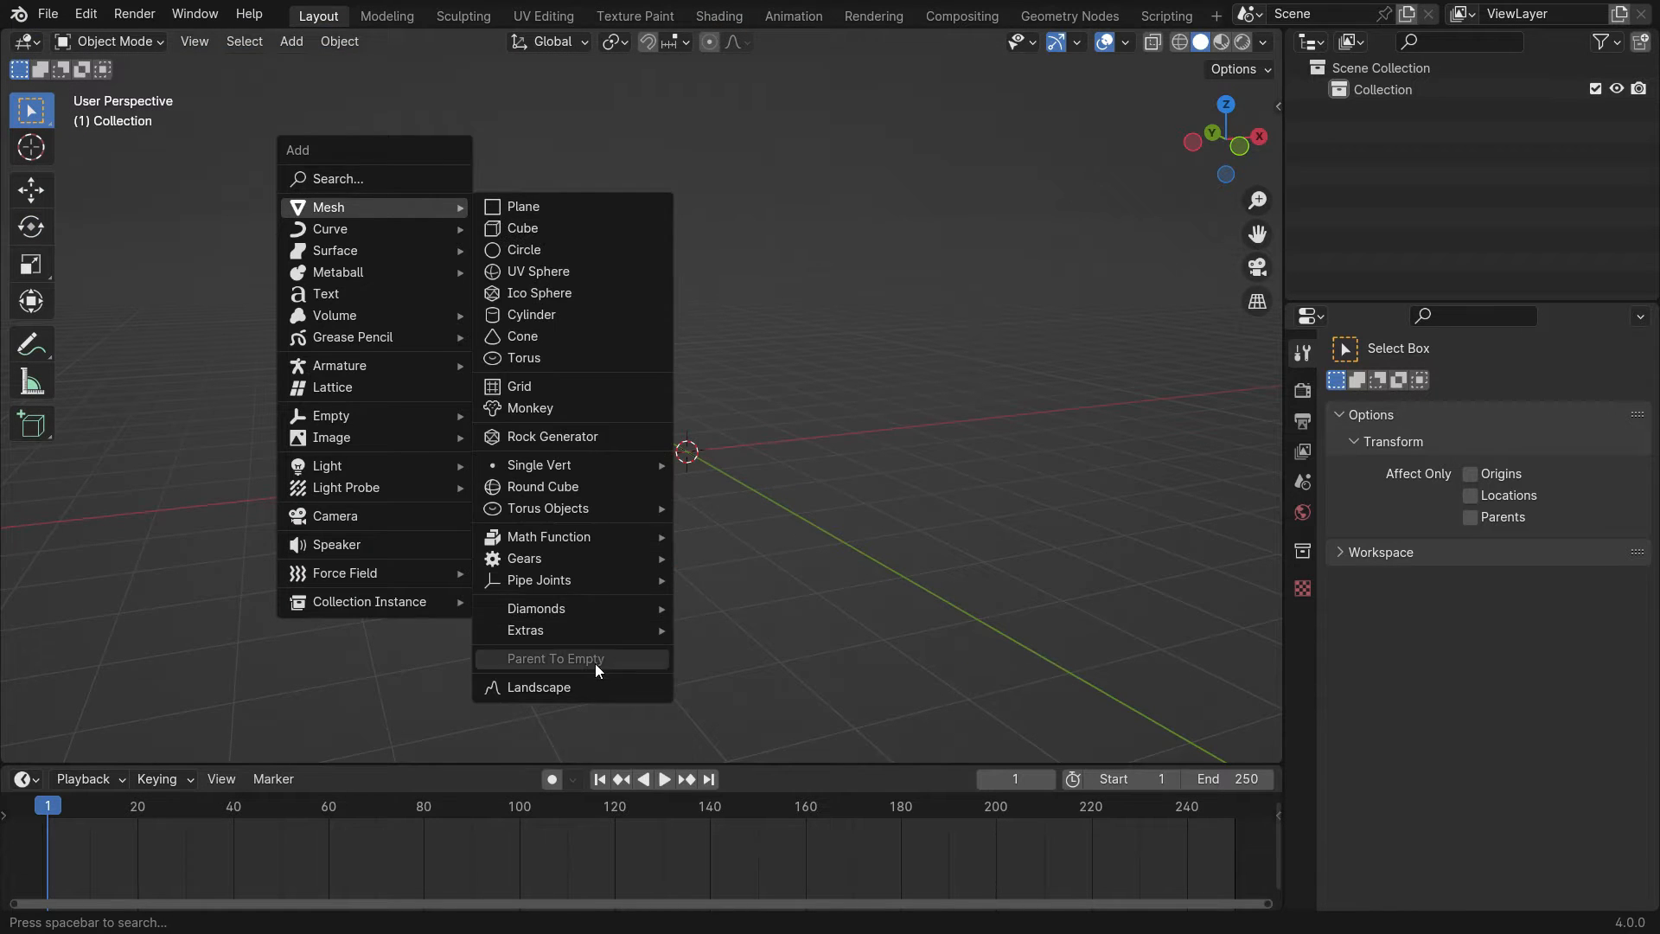
click(619, 685)
scroll(689, 466, up, 4)
middle_drag(689, 465, 593, 481)
- Apply the "mountain 1" operator preset to the landscape
click(152, 742)
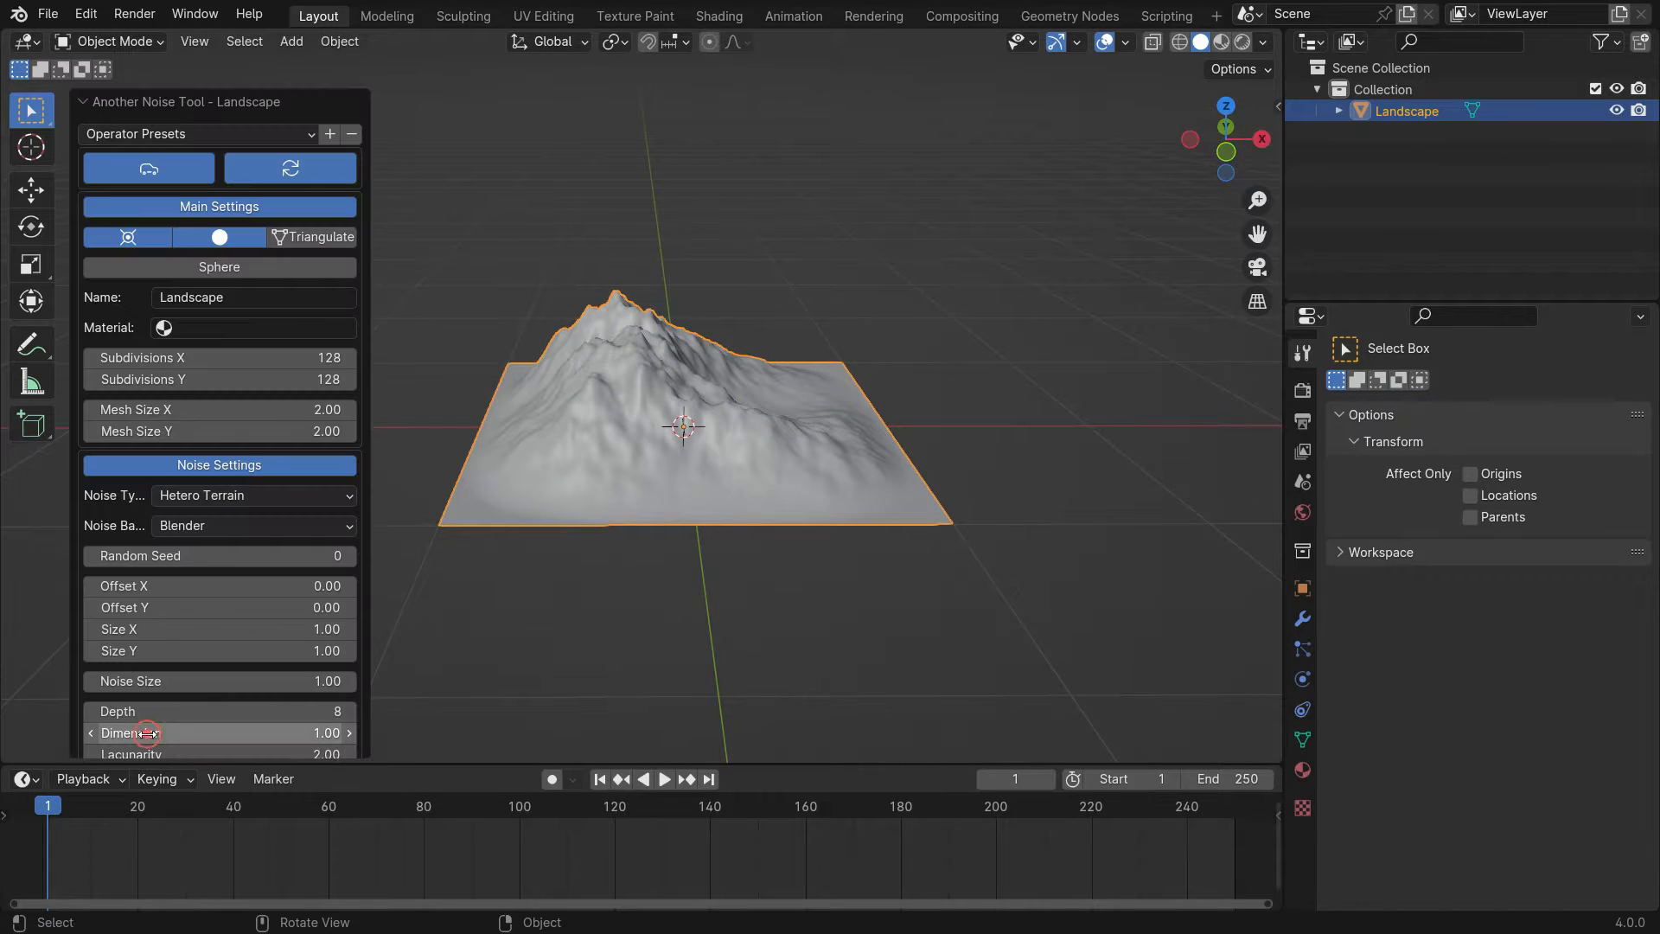
click(211, 137)
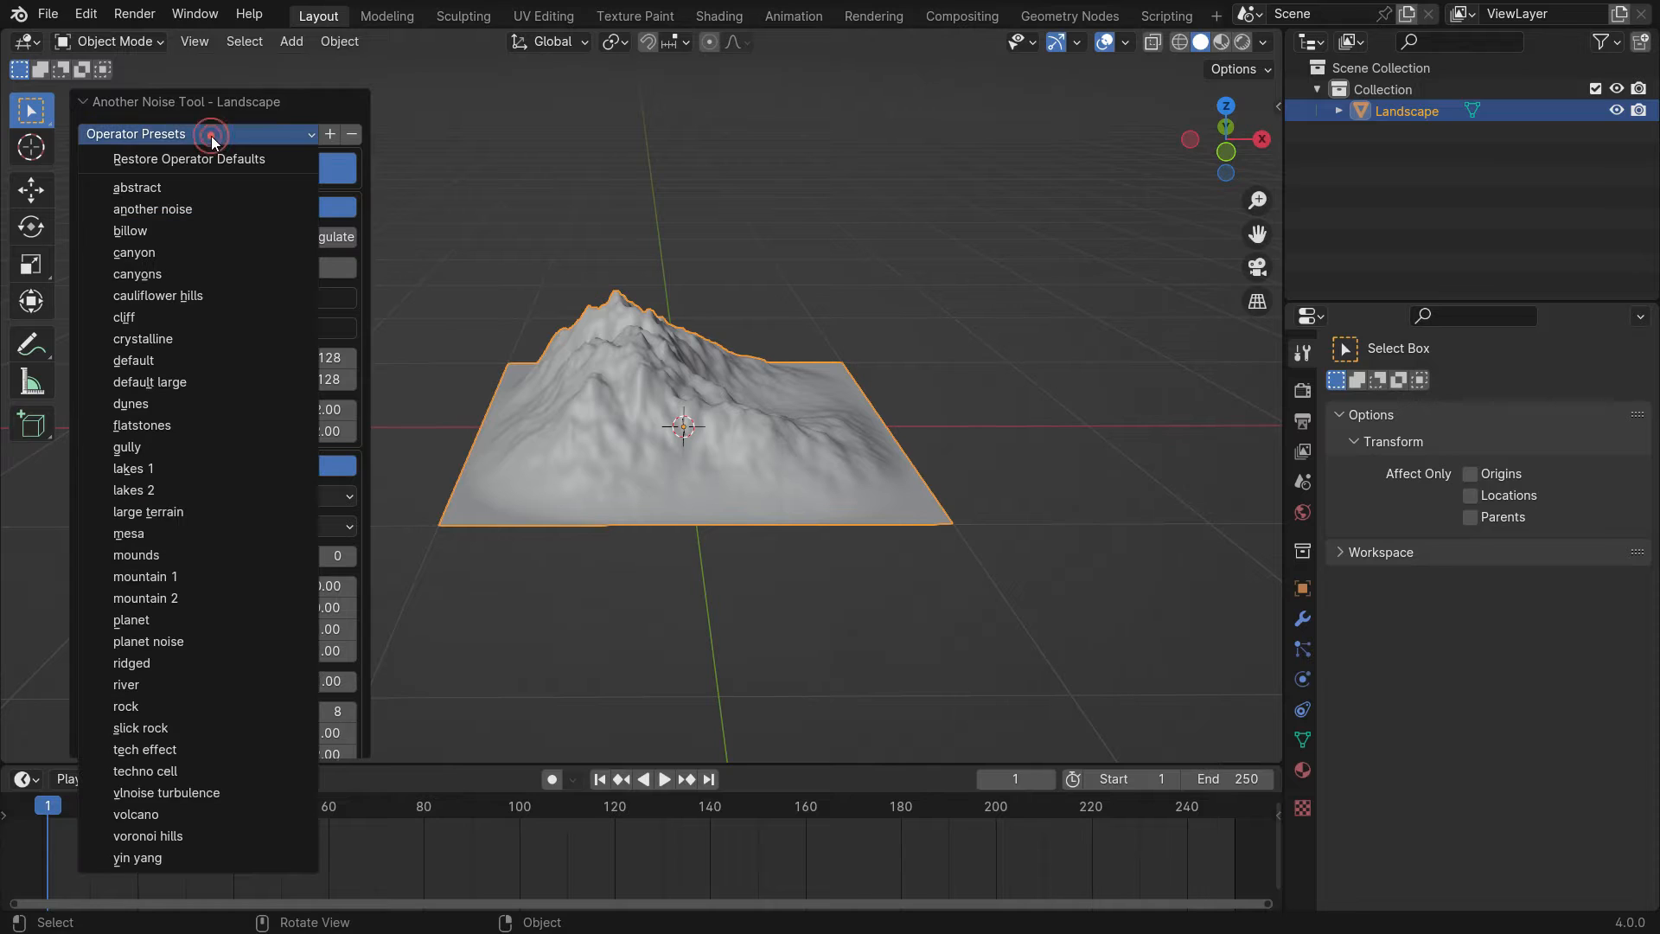
click(225, 577)
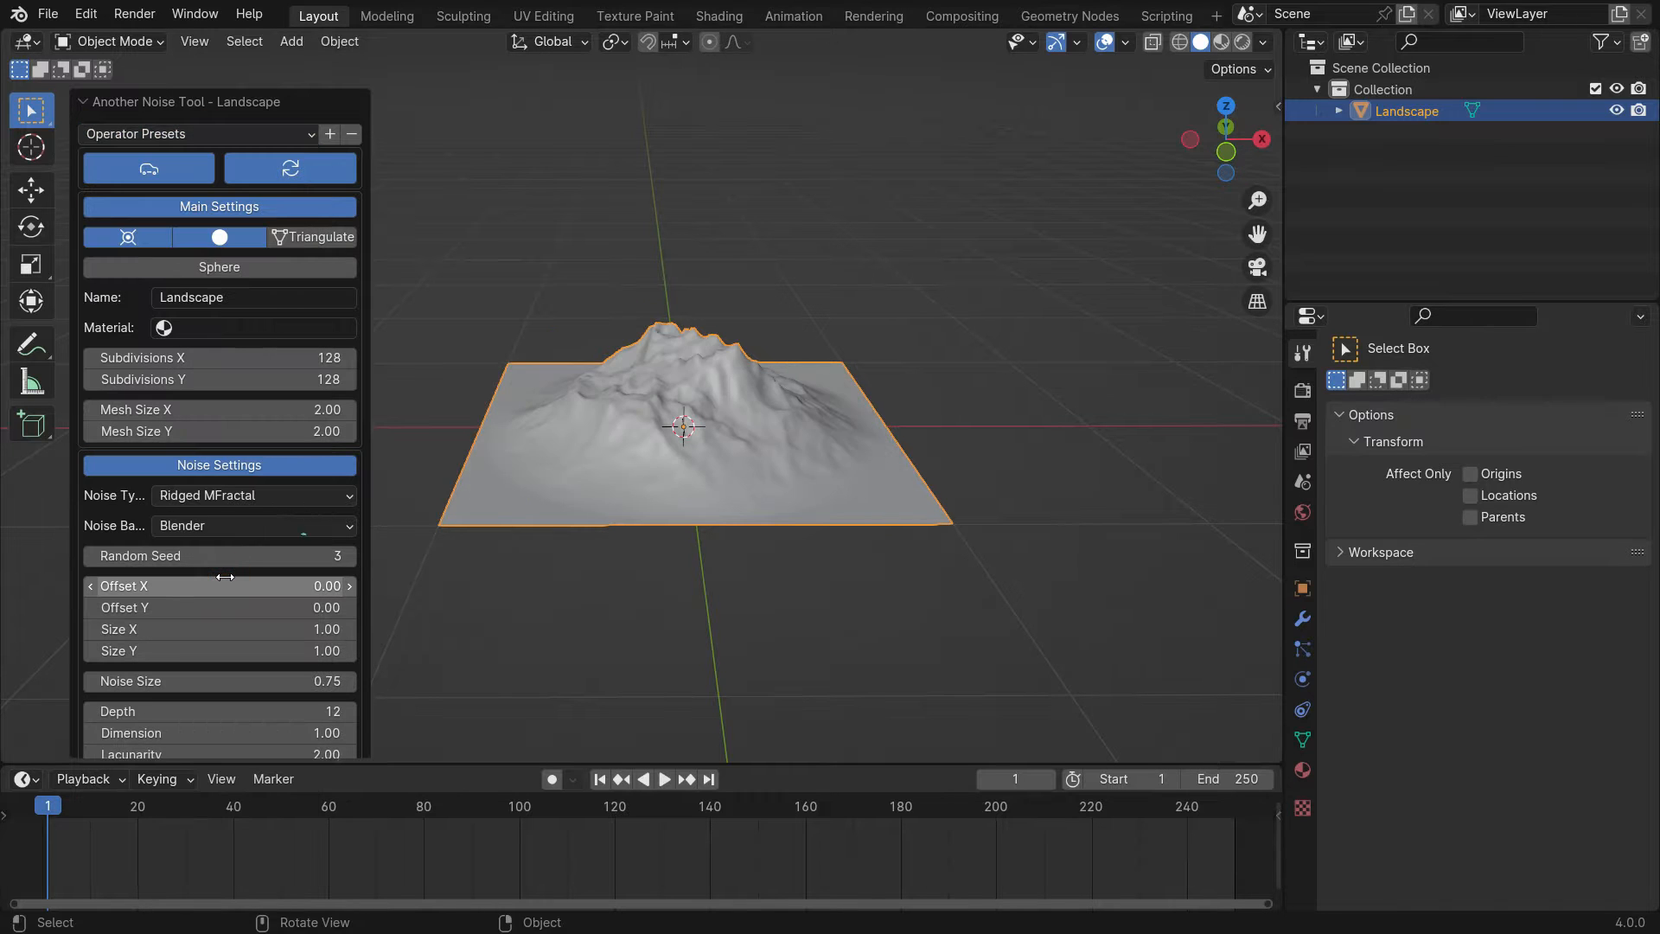
- Set the landscape's random seed to 18 and collapse its operator settings
click(349, 558)
click(349, 558)
click(350, 558)
click(349, 558)
click(349, 557)
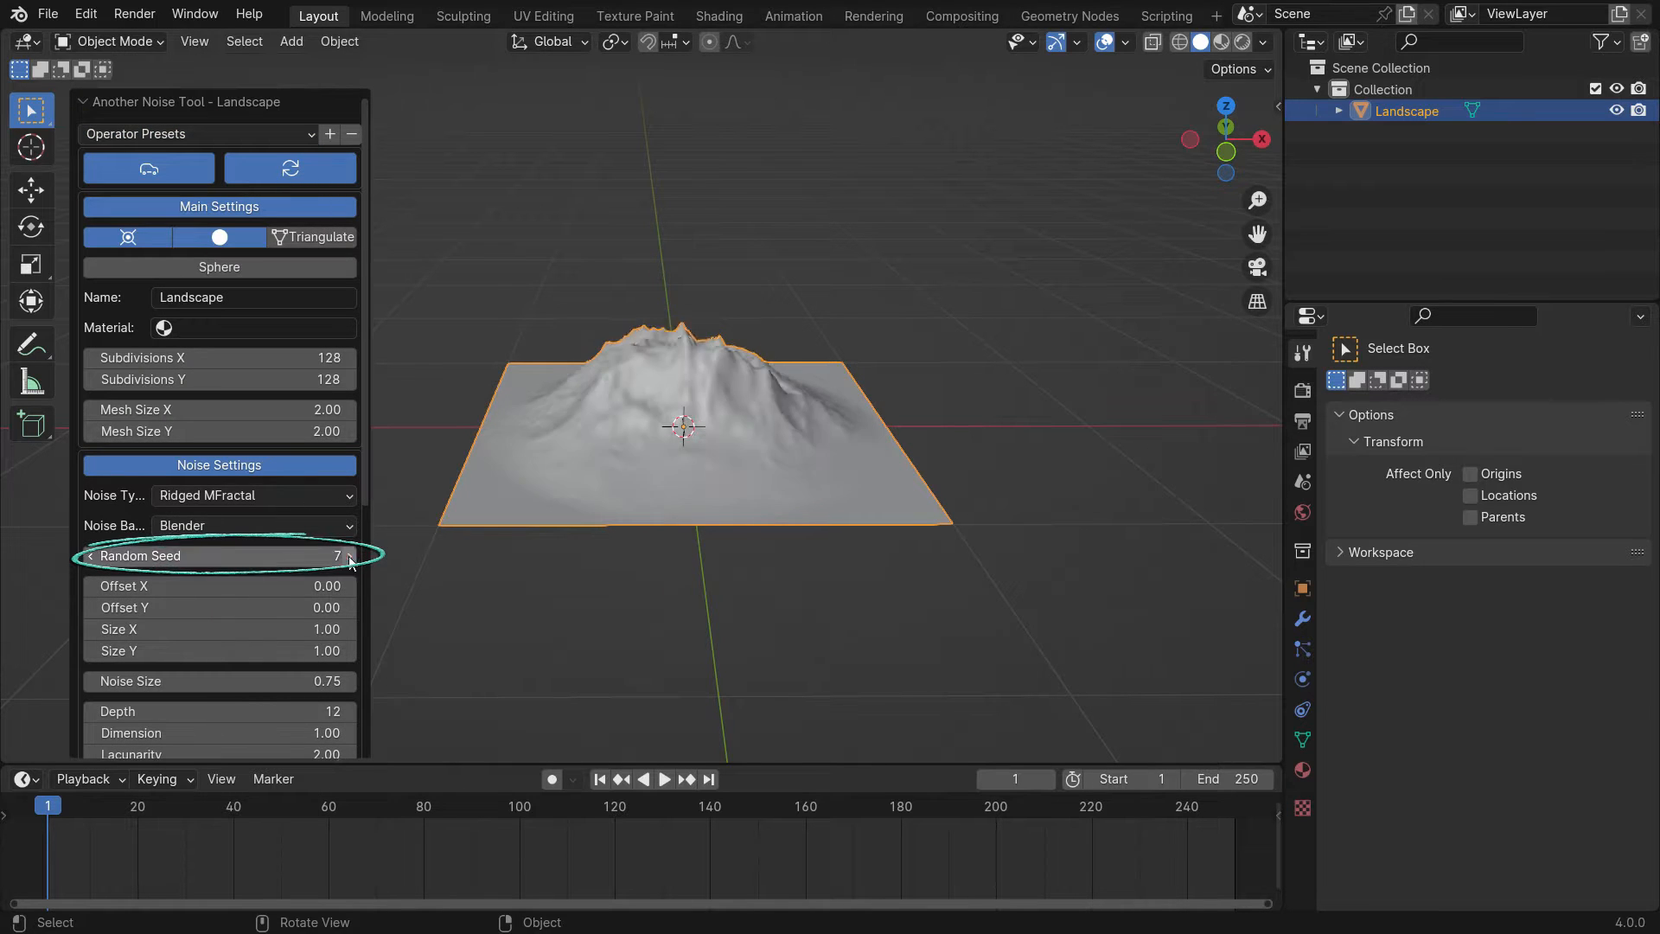
click(349, 558)
click(349, 558)
click(350, 558)
click(349, 558)
click(349, 558)
click(349, 558)
click(349, 558)
click(349, 558)
click(349, 558)
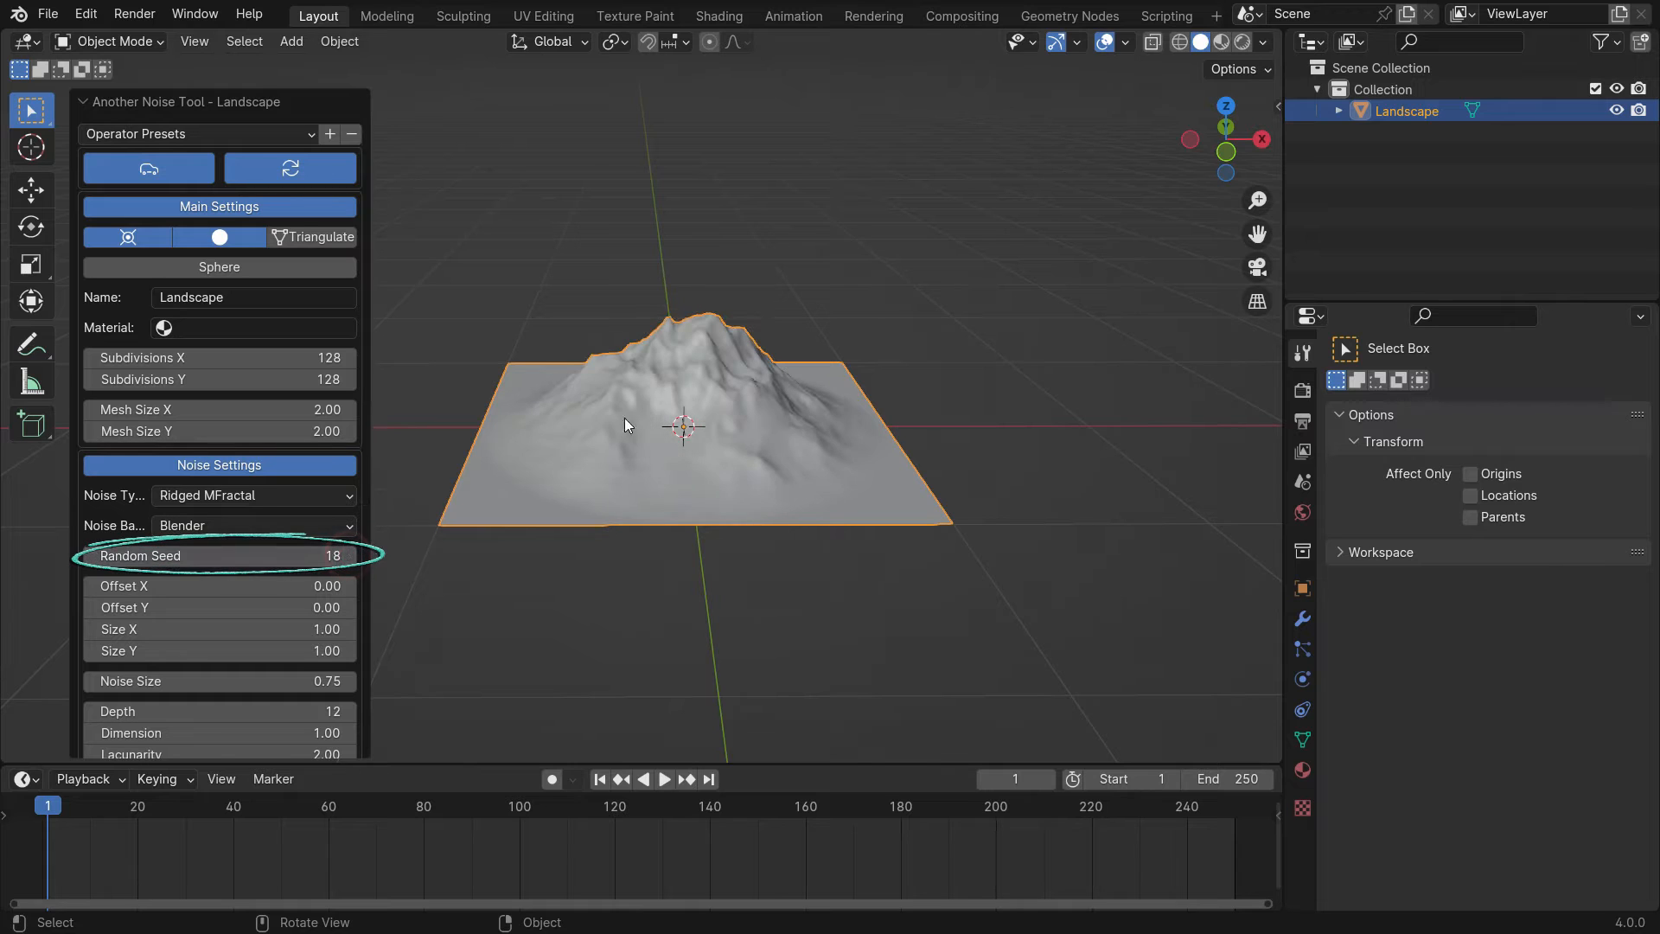
scroll(563, 405, up, 1)
scroll(562, 405, up, 1)
shift+middle_drag(686, 434, 725, 424)
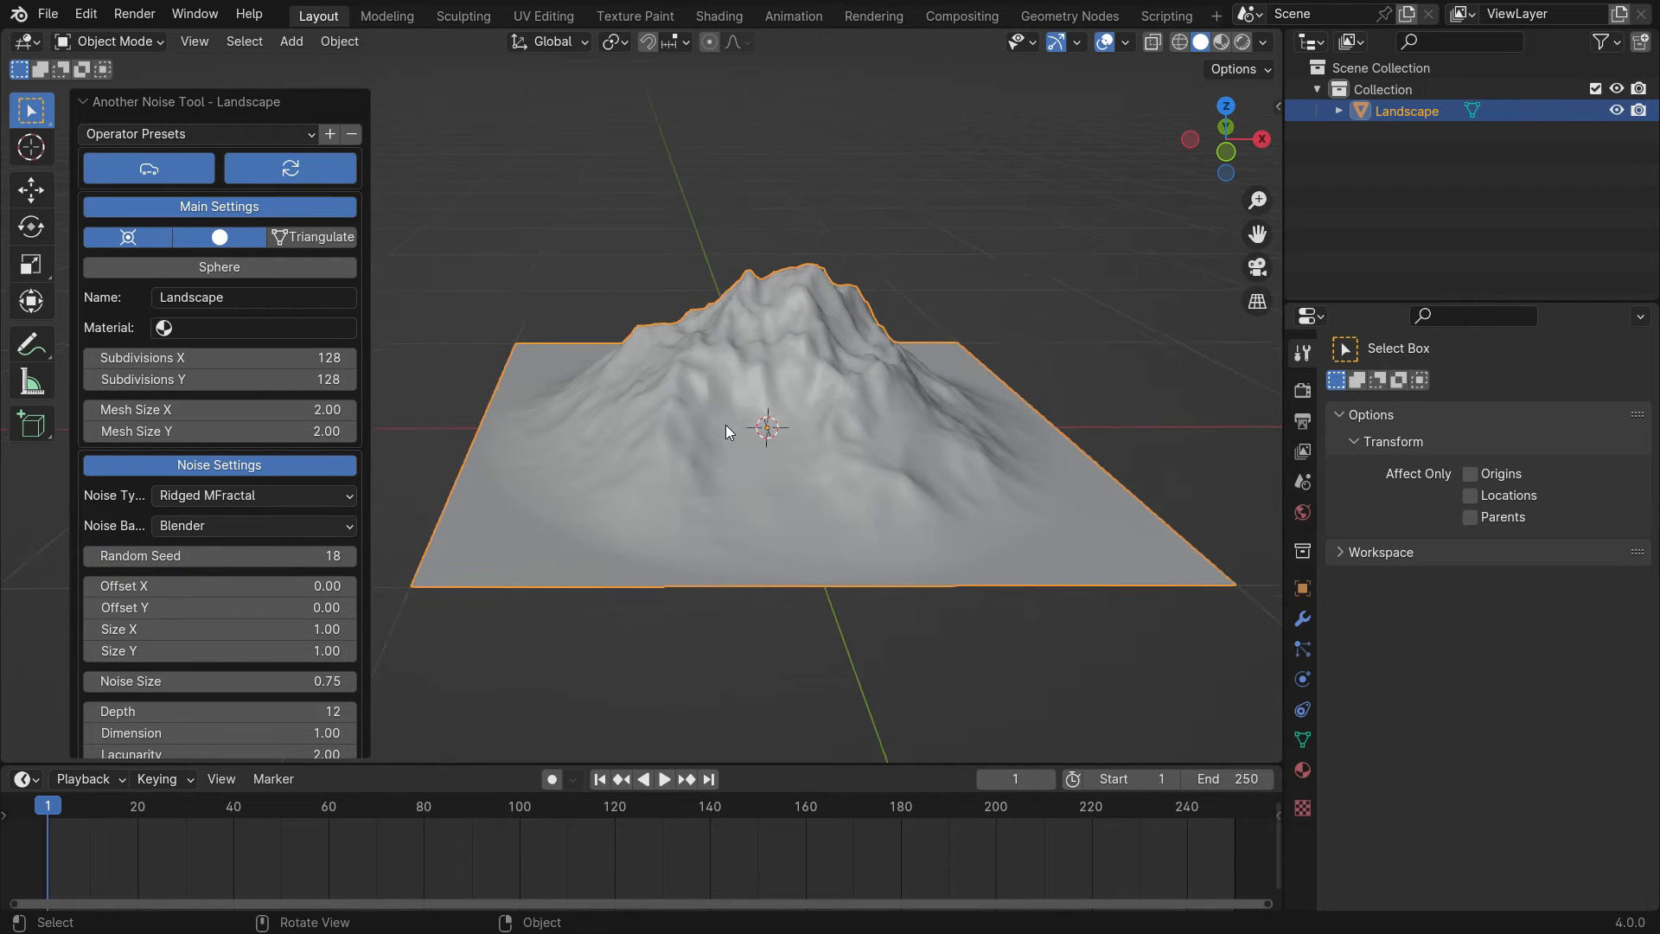
click(84, 103)
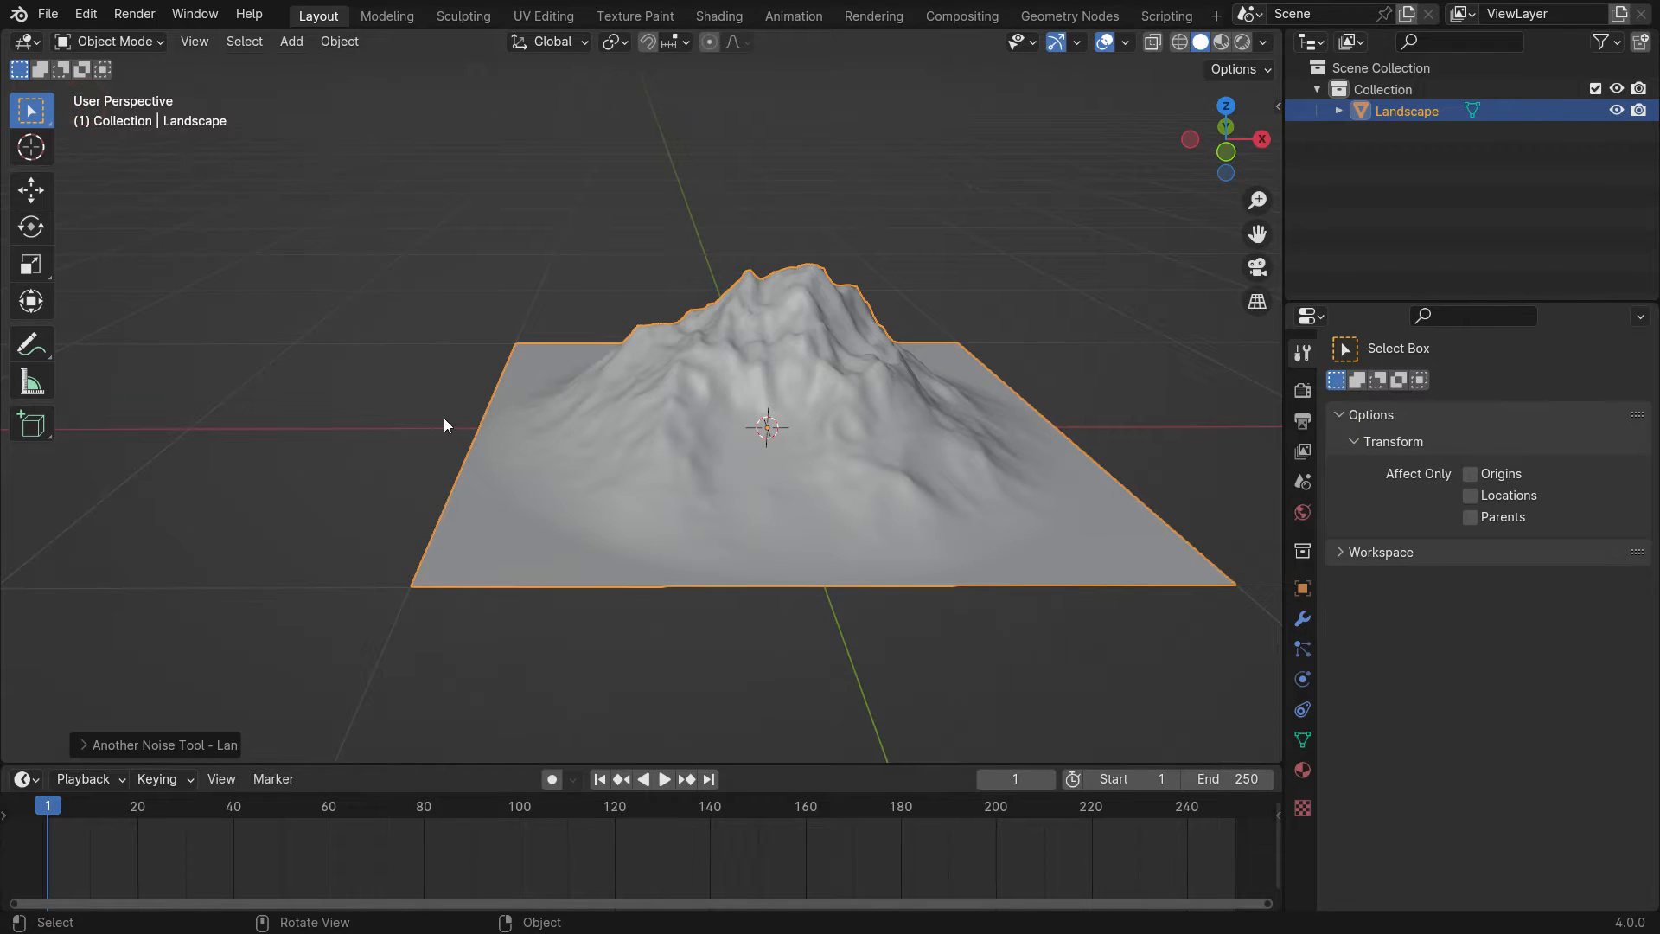
- Enlarge the timeline area to about half the window height and change it to the Shader Editor
drag(750, 765, 752, 467)
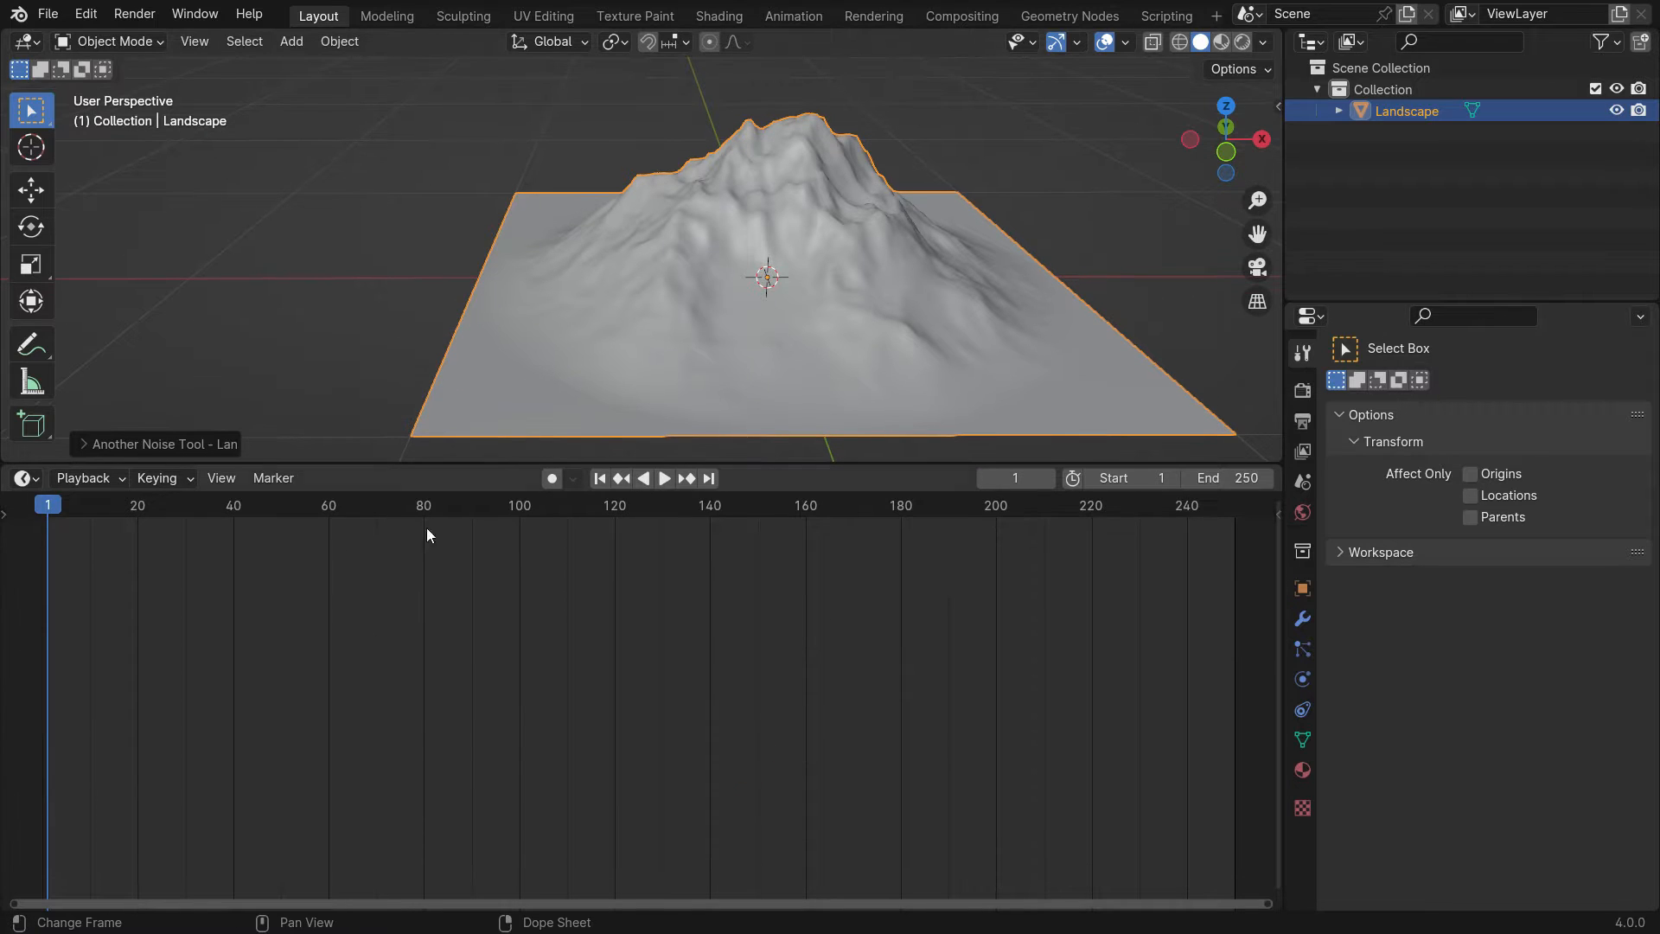
click(26, 478)
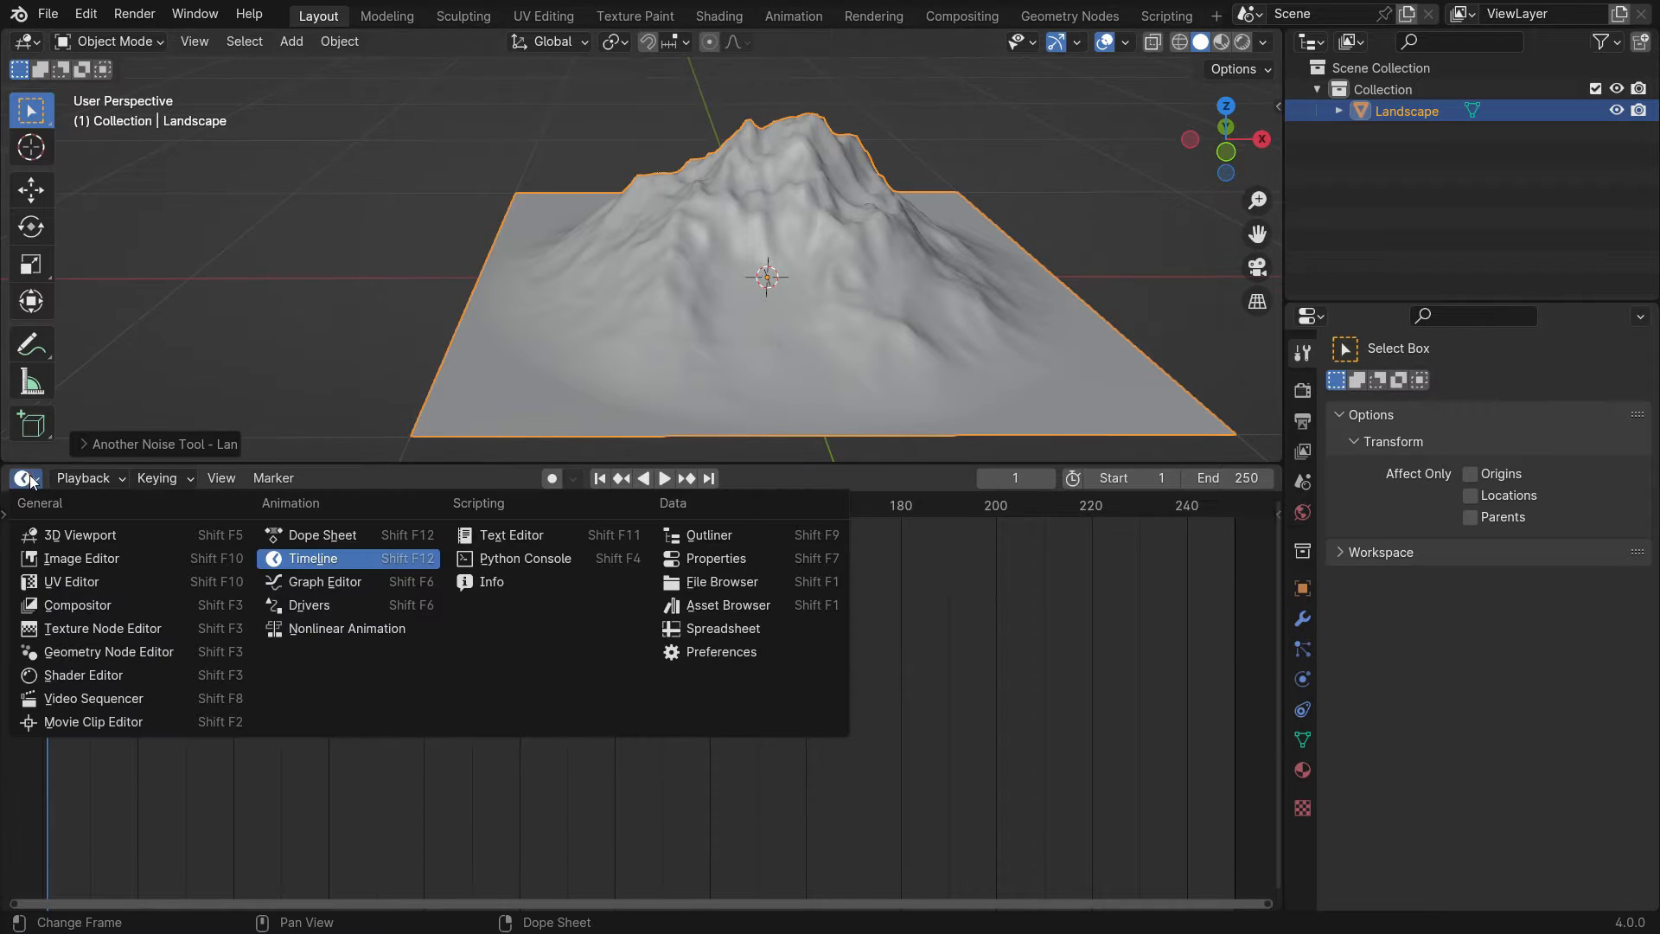
click(127, 677)
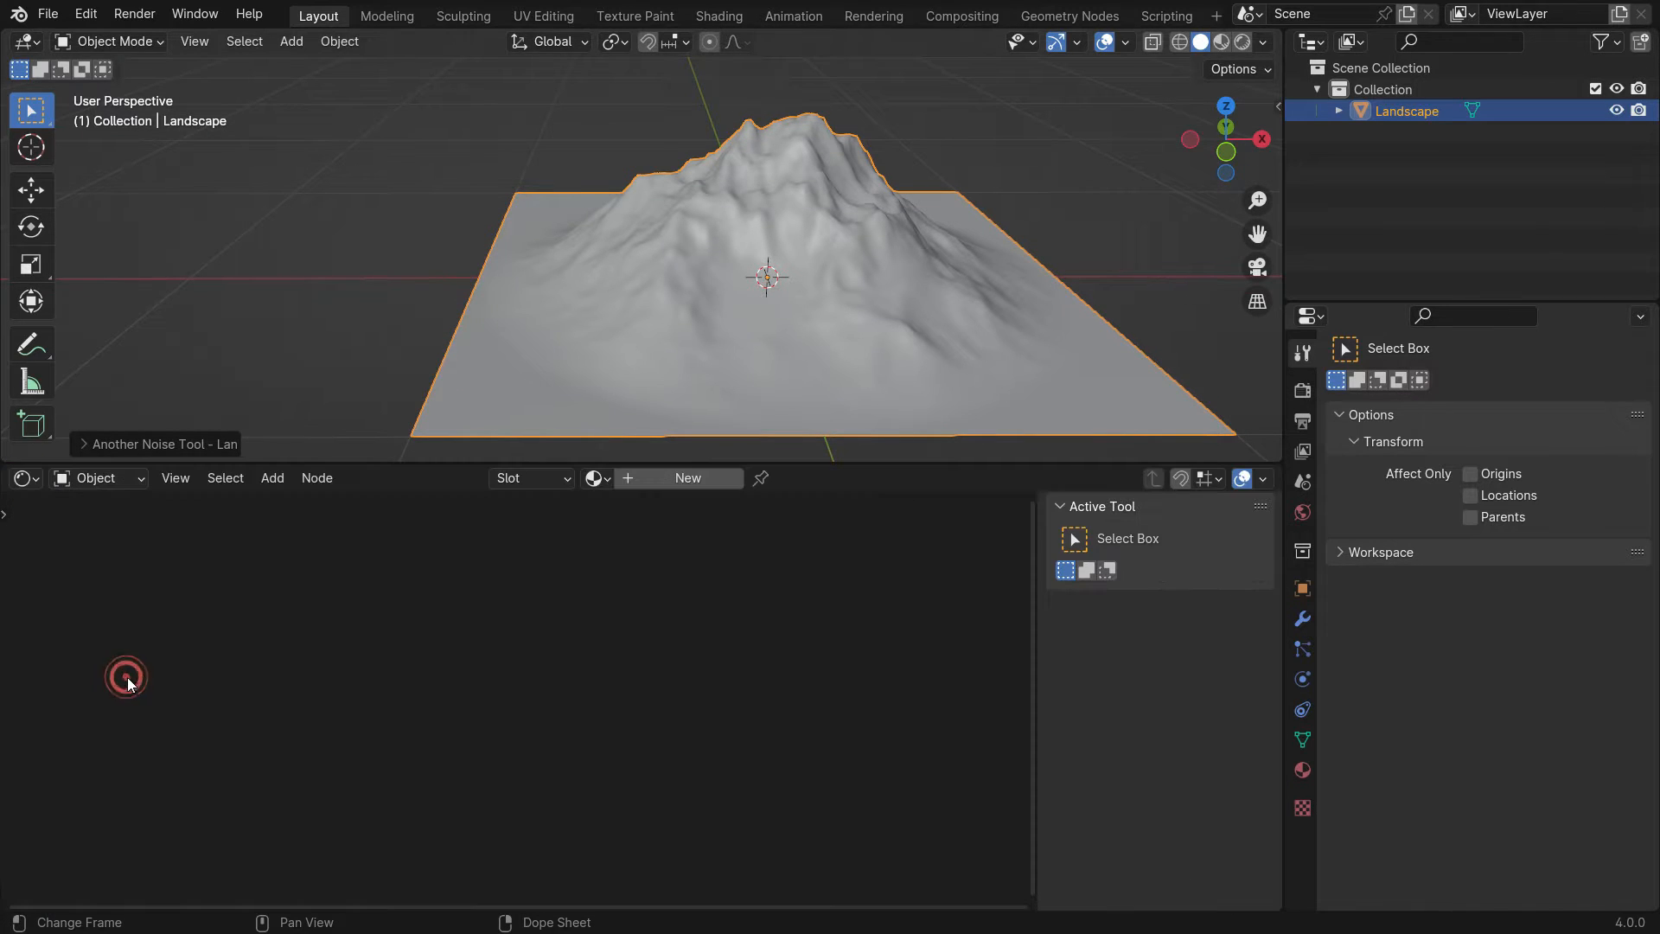
- Create a new material named Mountain for the landscape and switch the viewport to Rendered shading
click(657, 480)
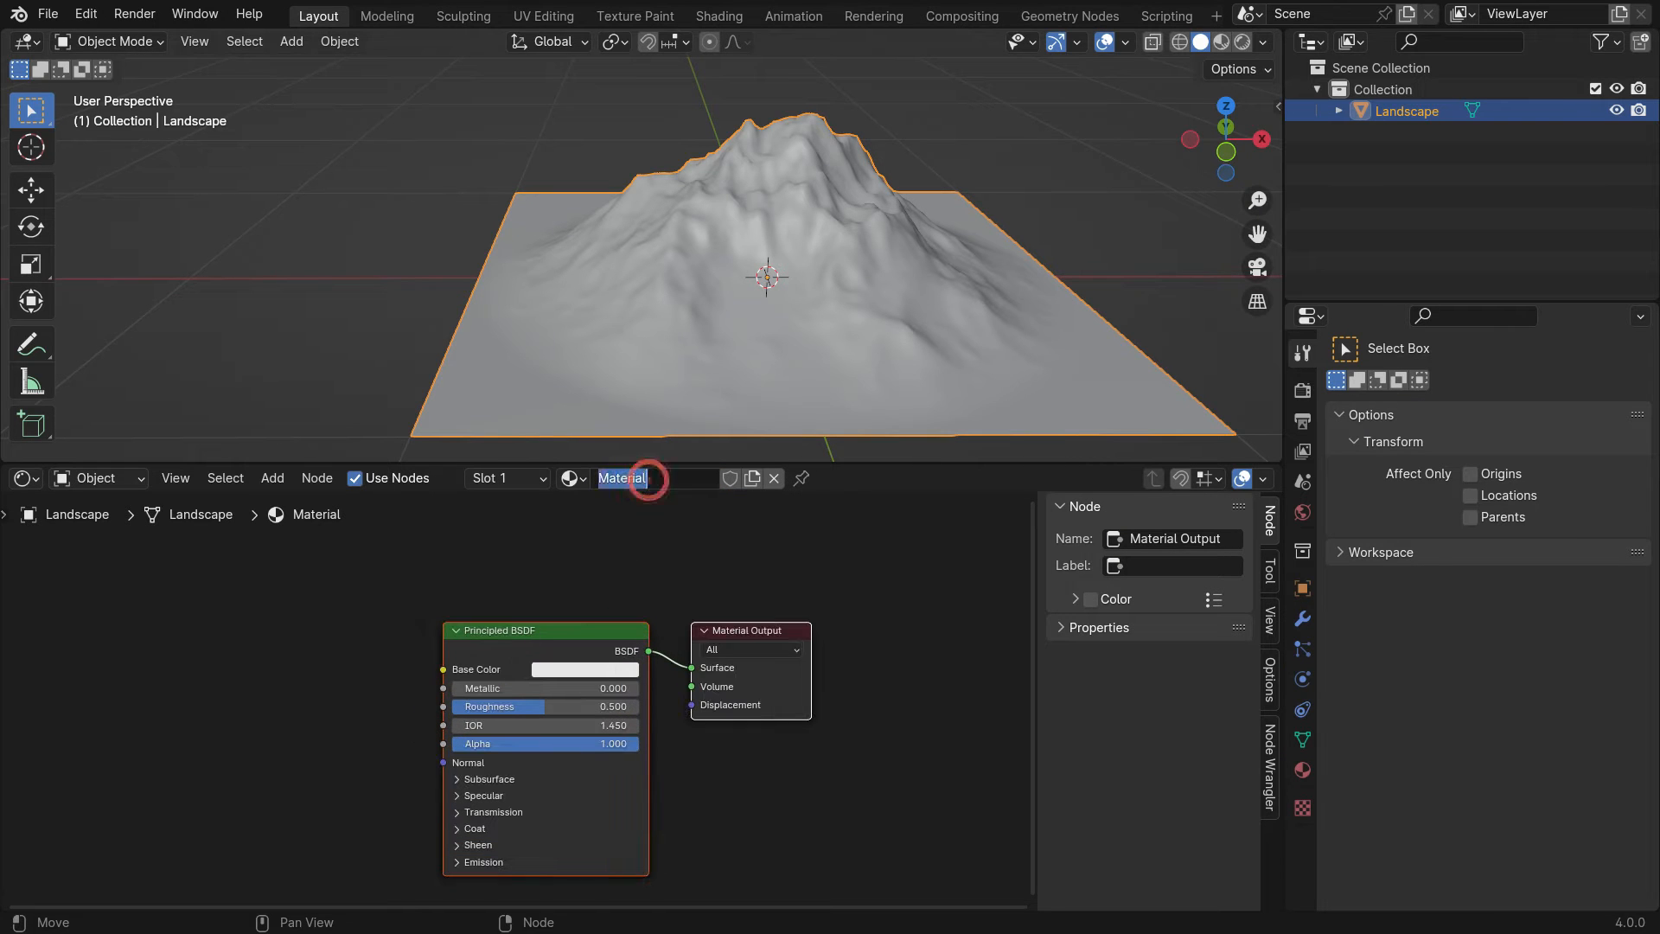
text(M)
text(z)
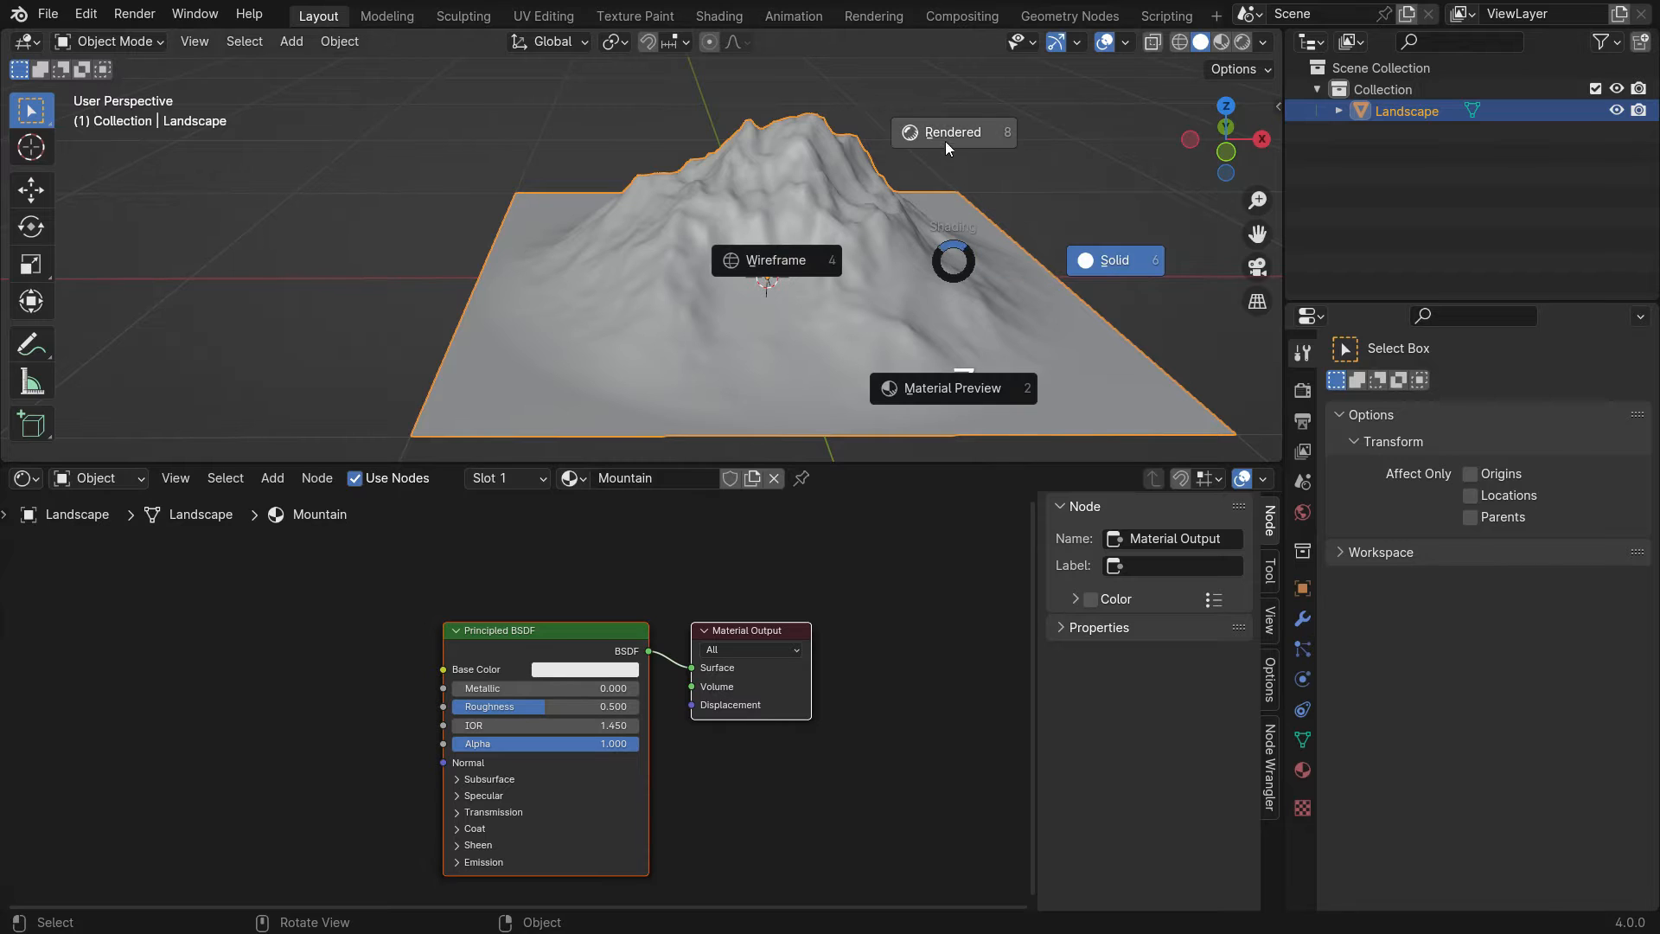
click(943, 135)
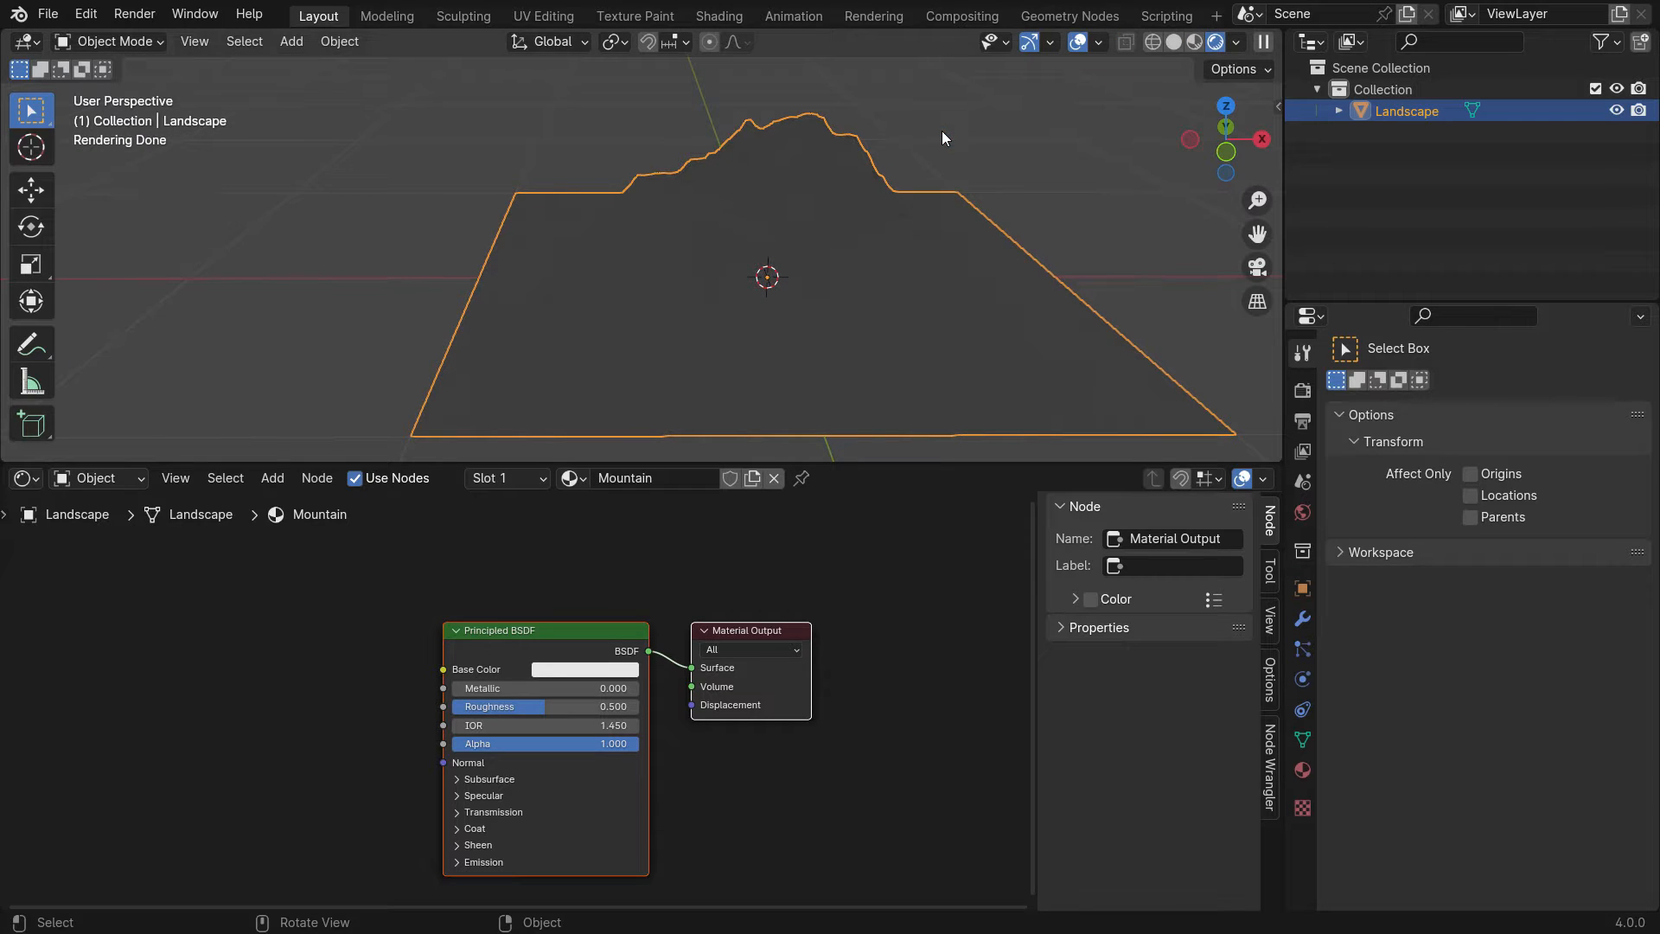
- Set the Cycles max samples to 32 for the viewport and 128 for the final render
click(1301, 391)
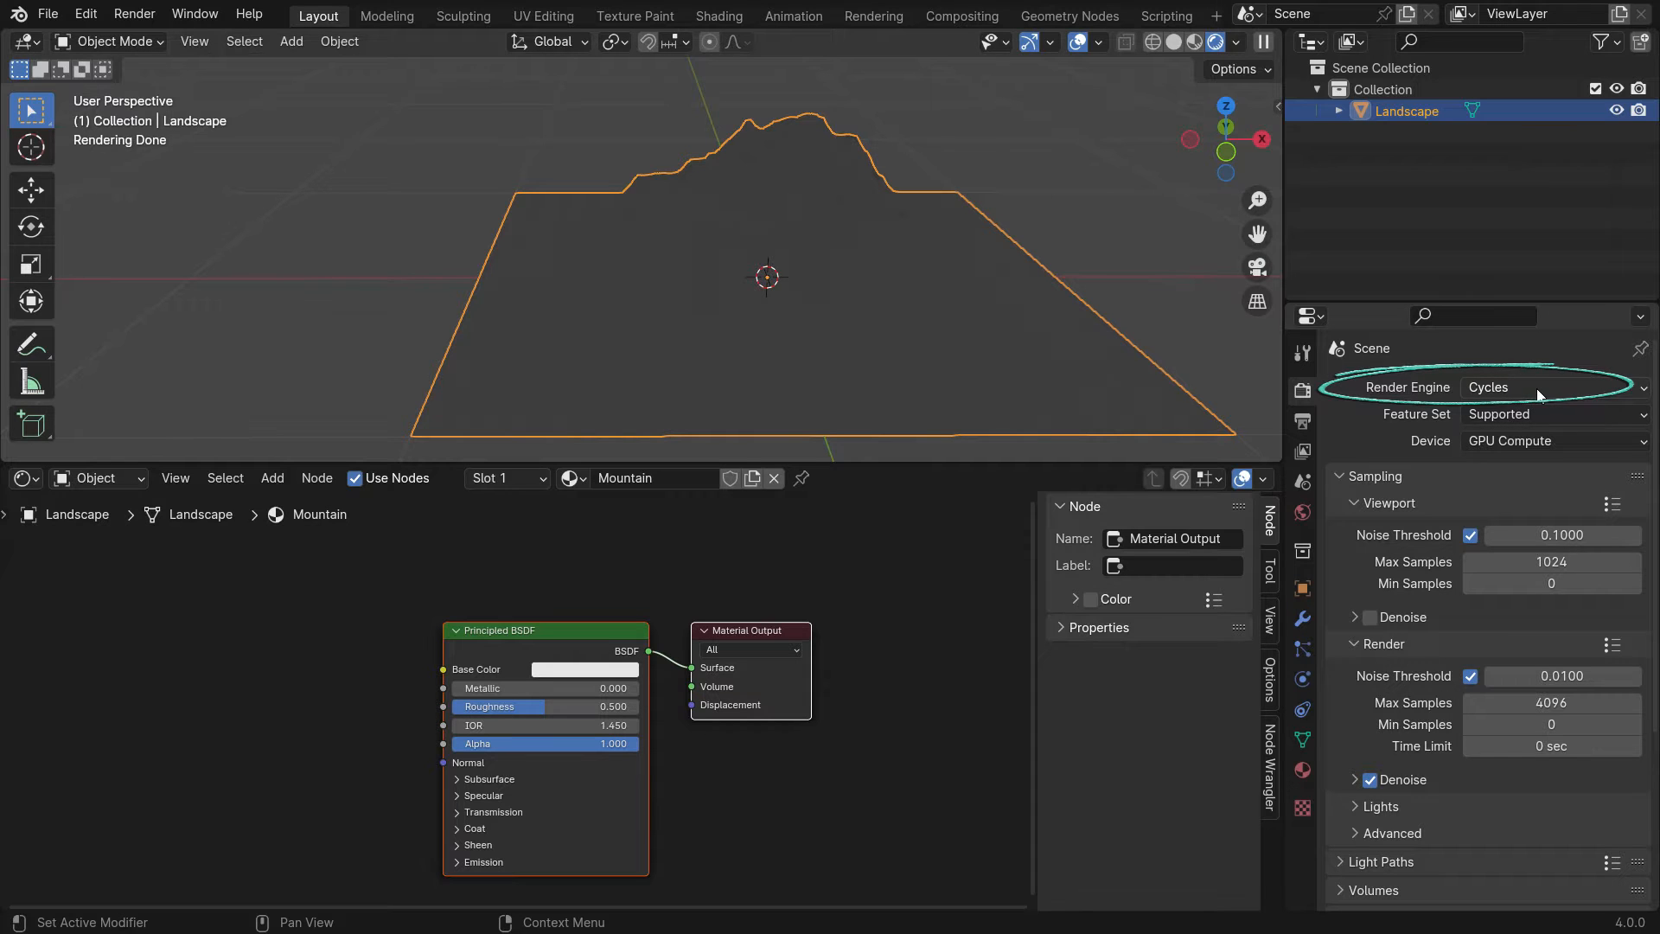
click(1575, 564)
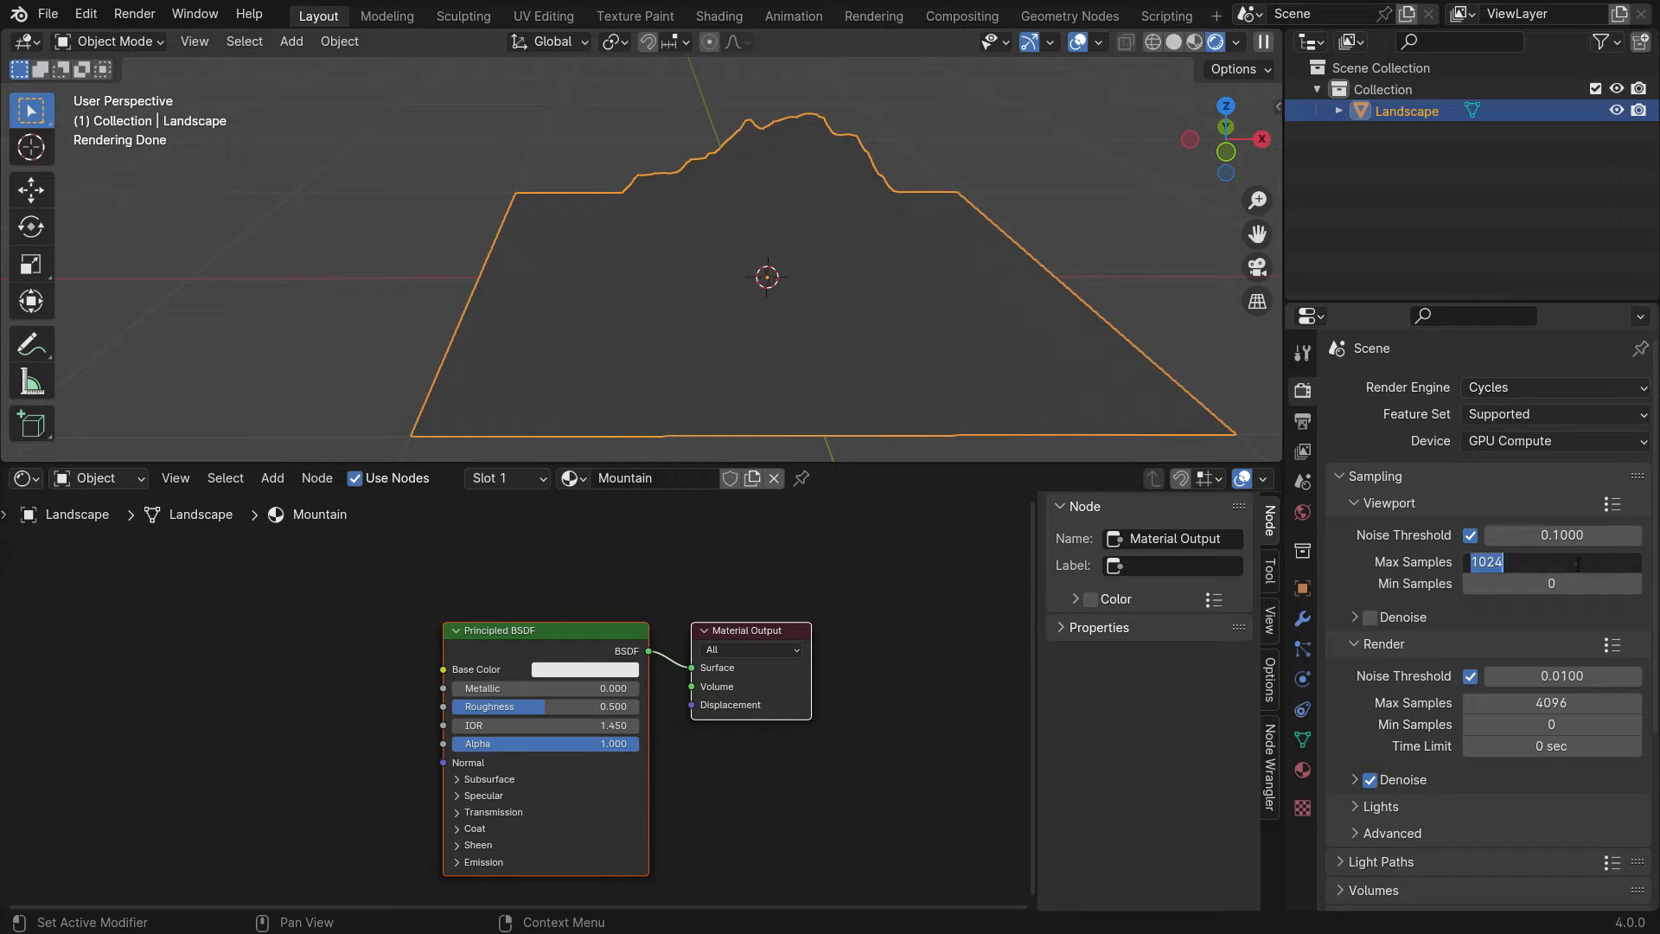
text(32)
key(Return)
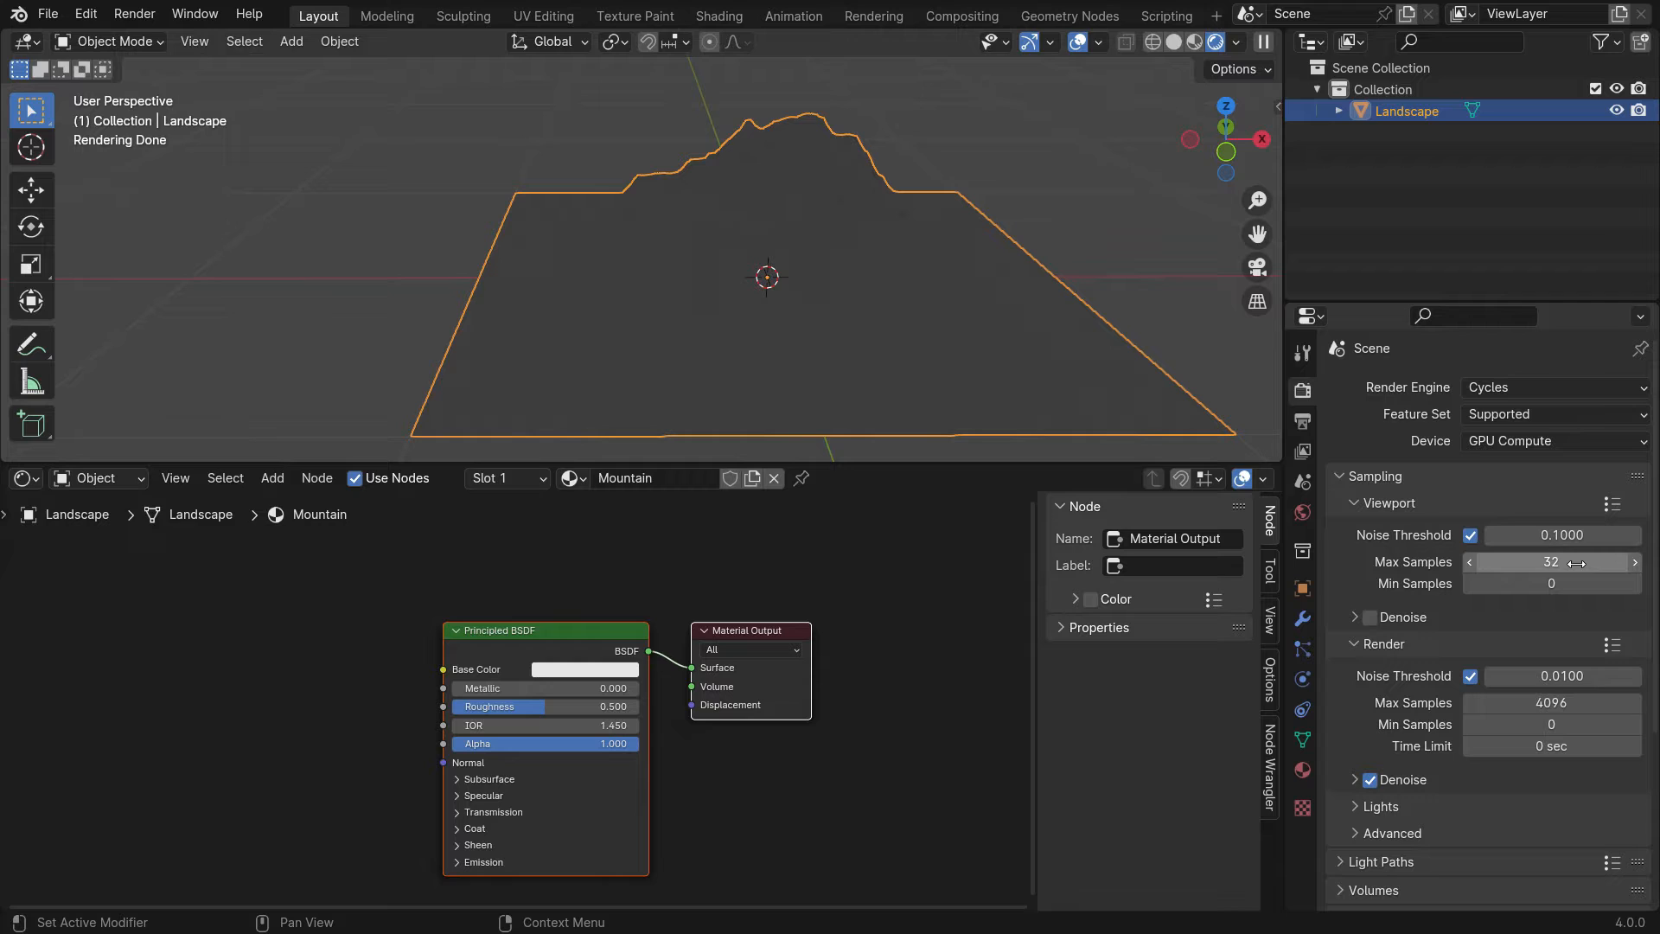
click(1578, 706)
text(128)
key(Return)
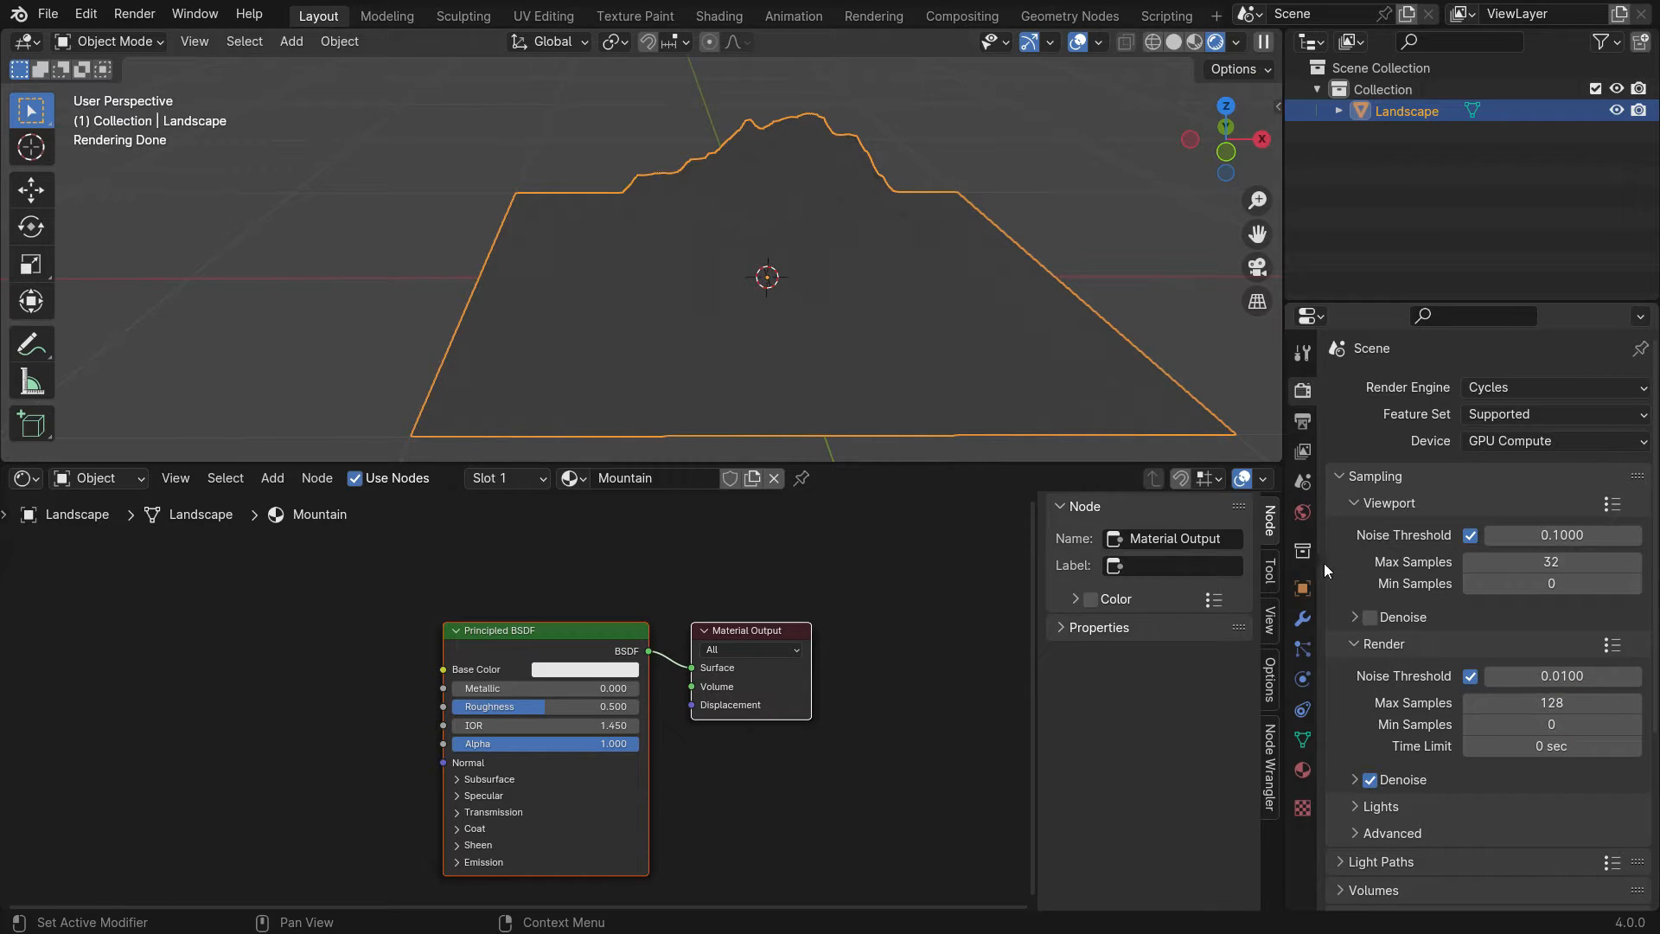
- Use an Environment Texture as the world colour and load the syferfontein 2k HDR image from the HDRI folder
click(1303, 513)
click(1464, 522)
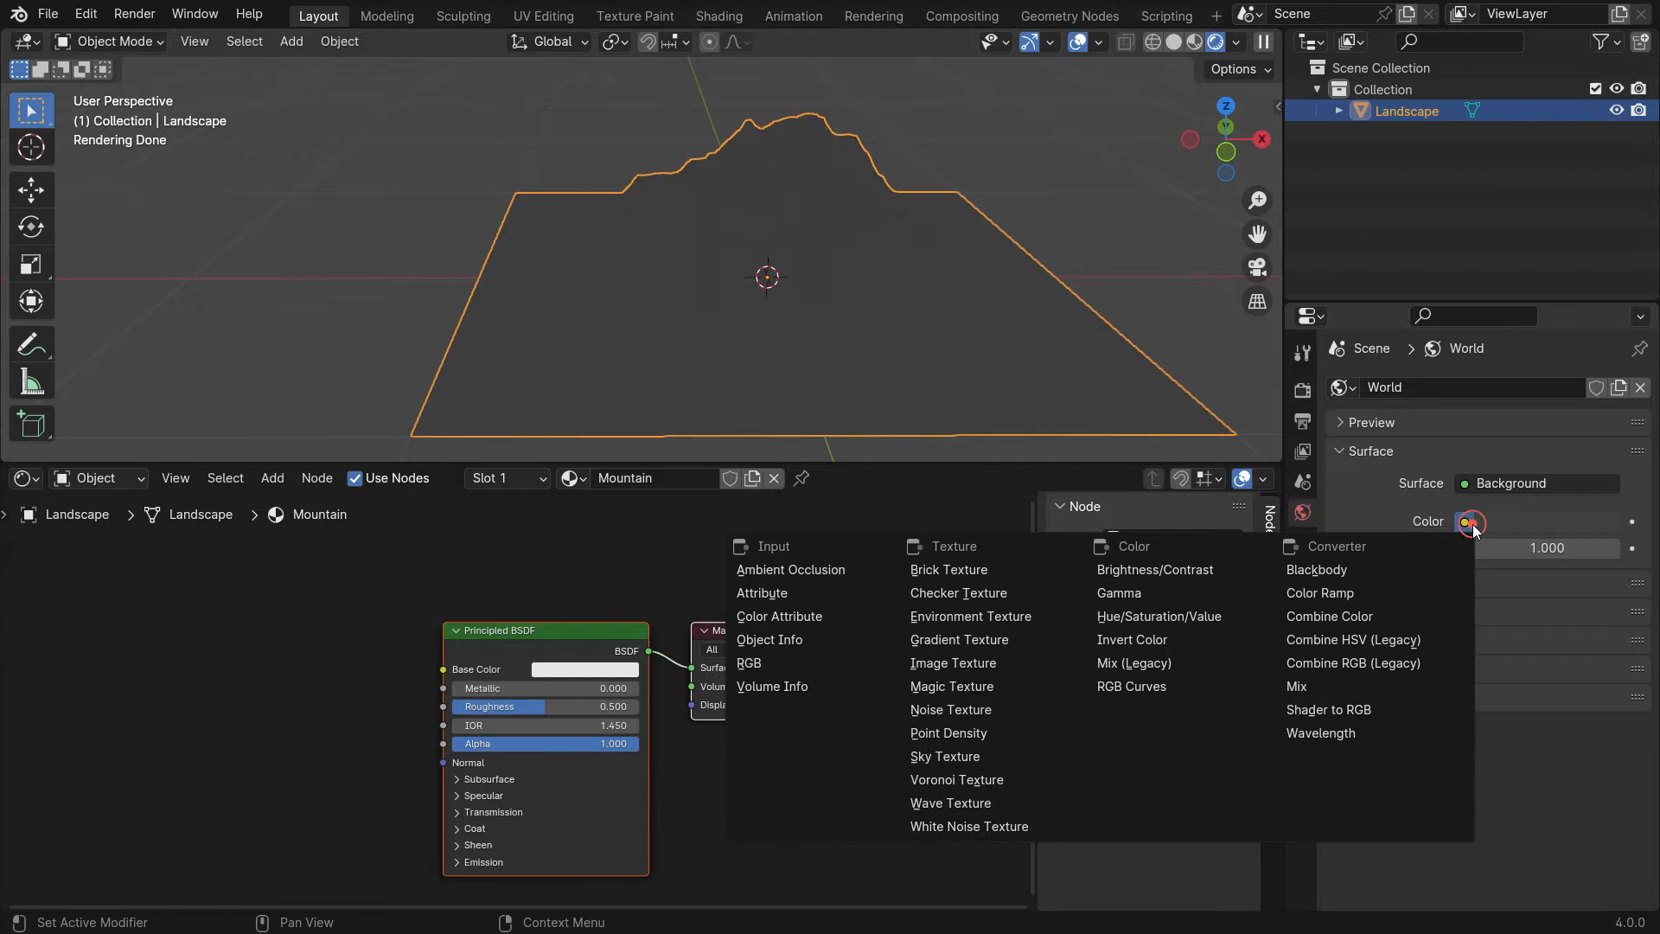
click(1010, 619)
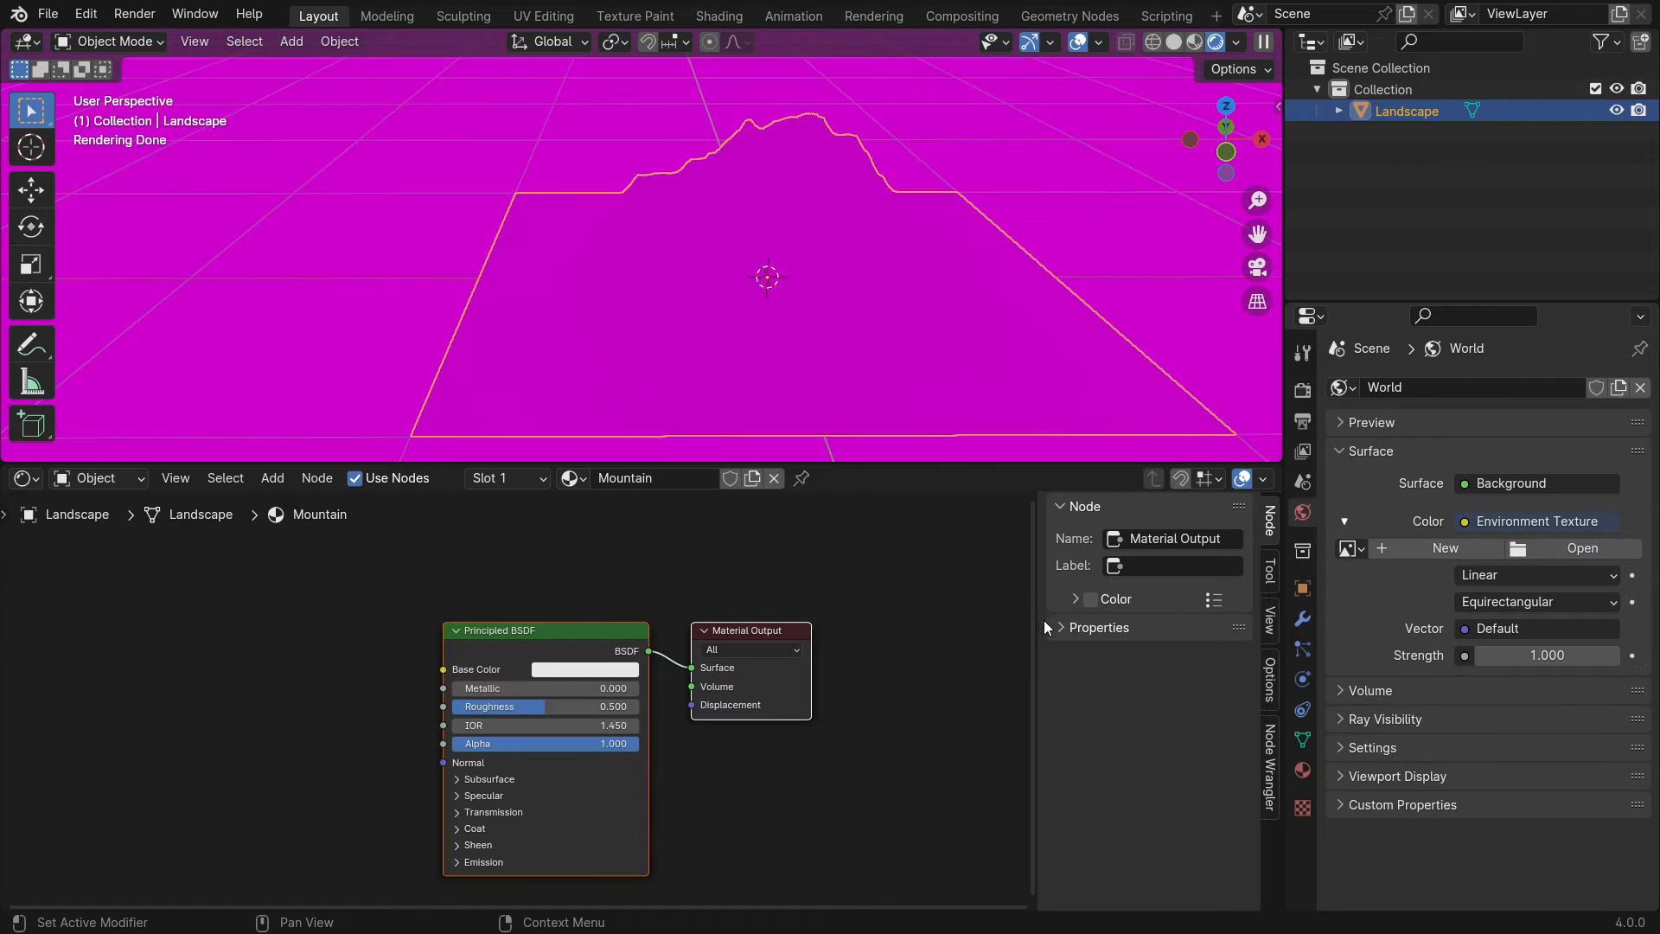
click(1559, 550)
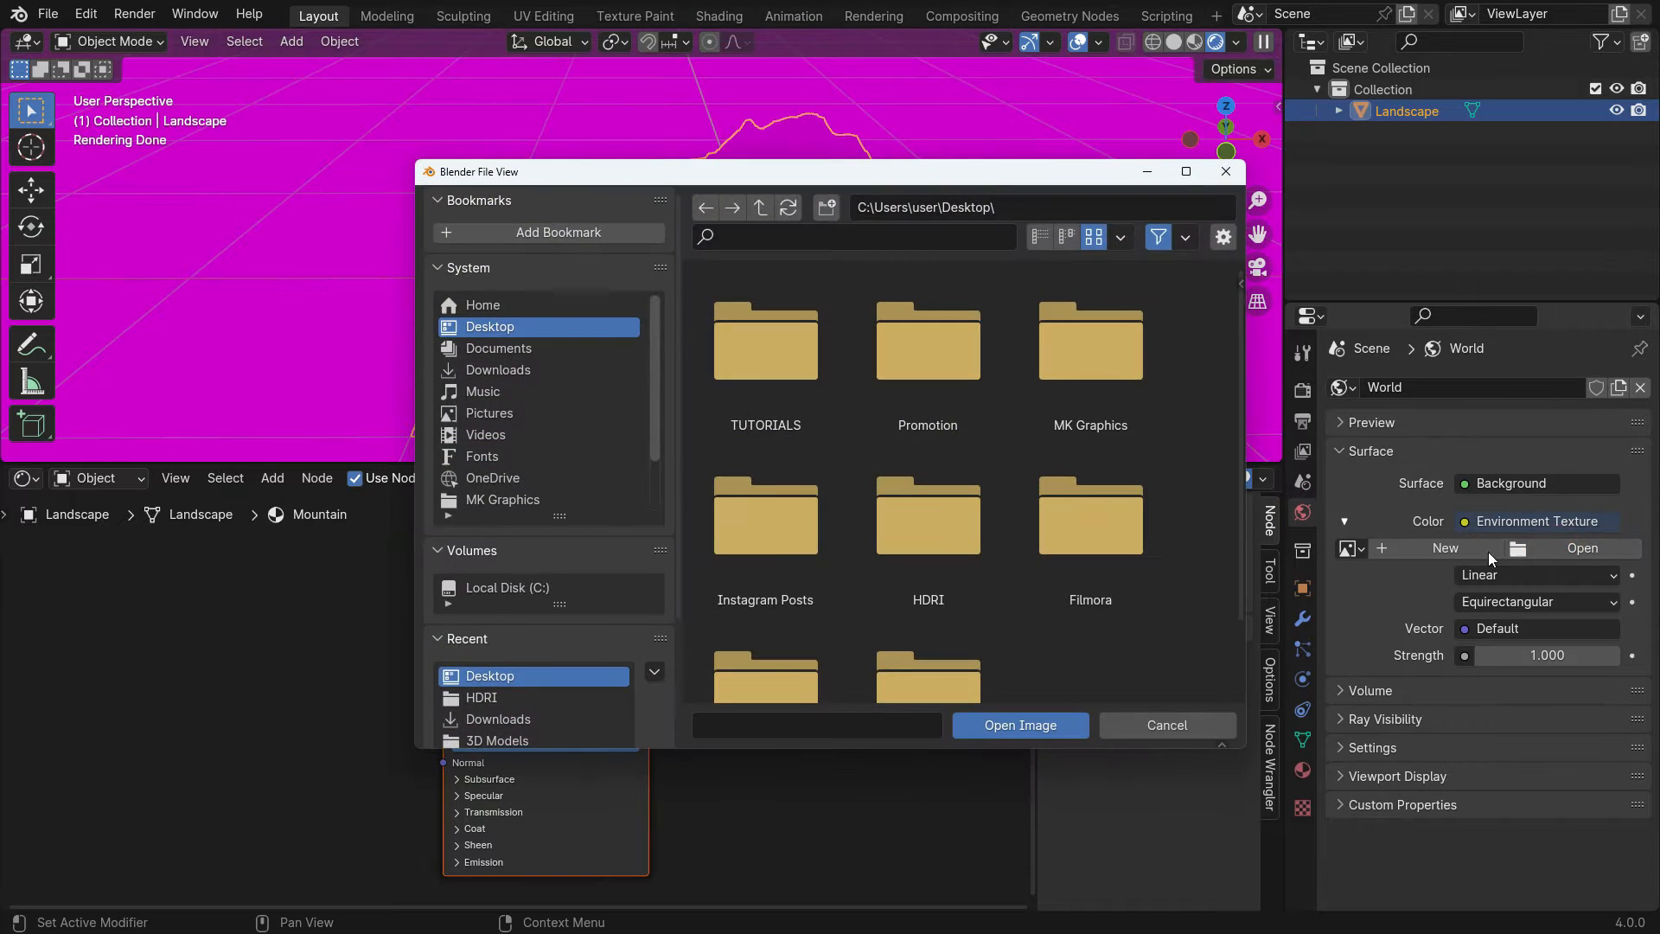
click(548, 698)
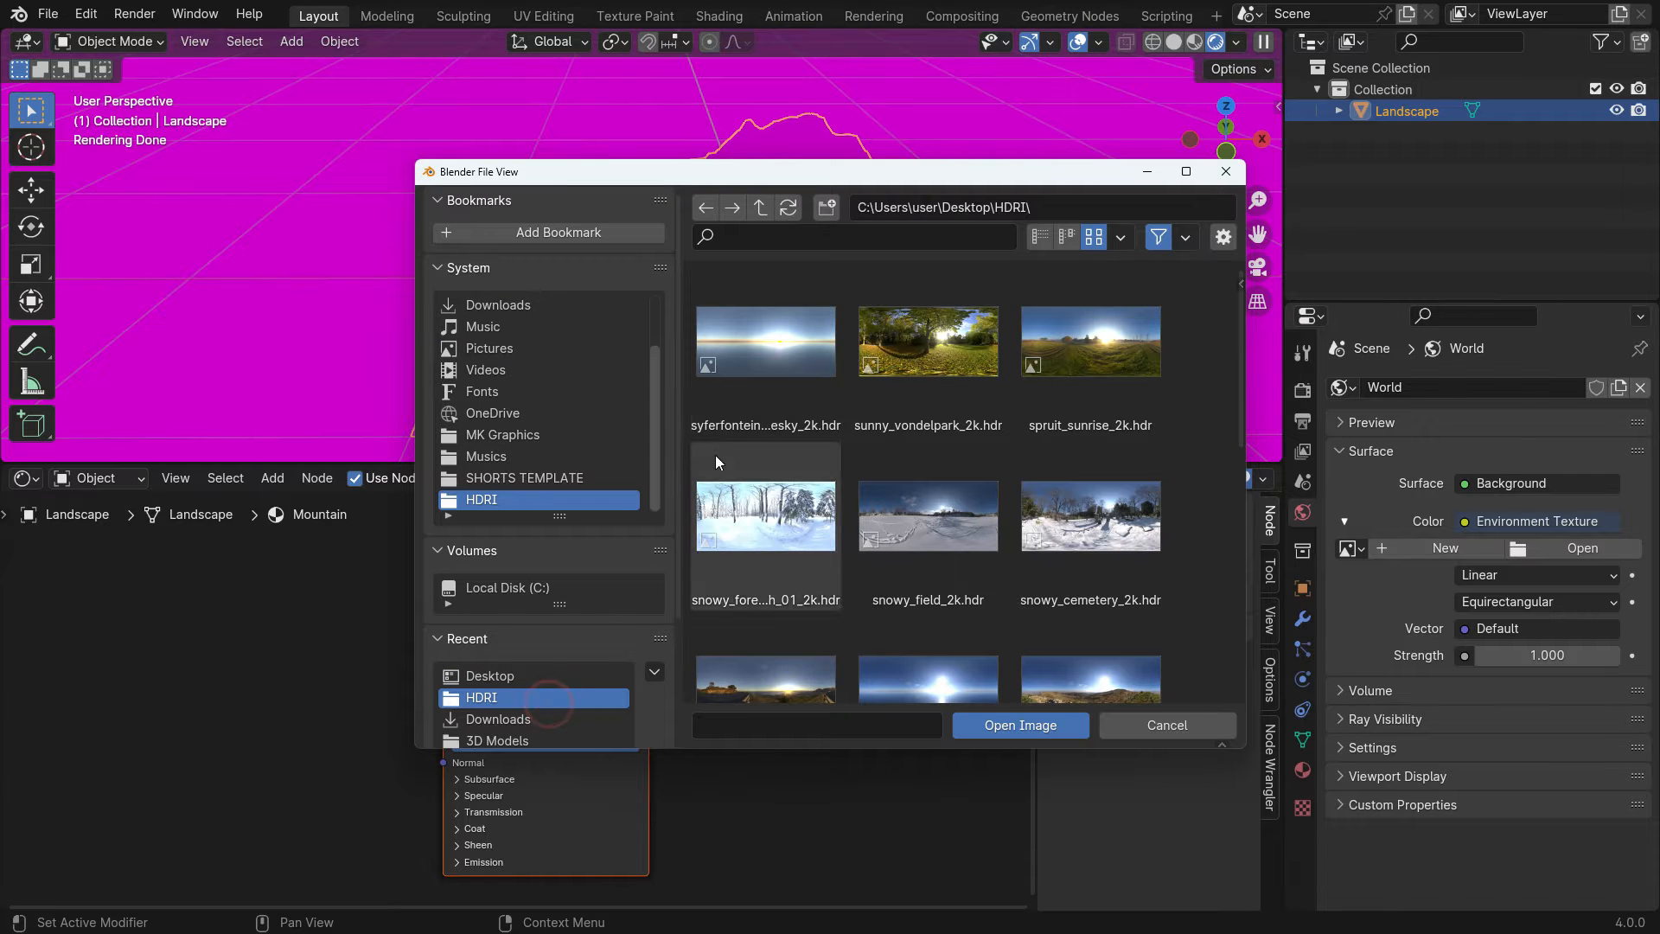
click(782, 356)
click(1025, 730)
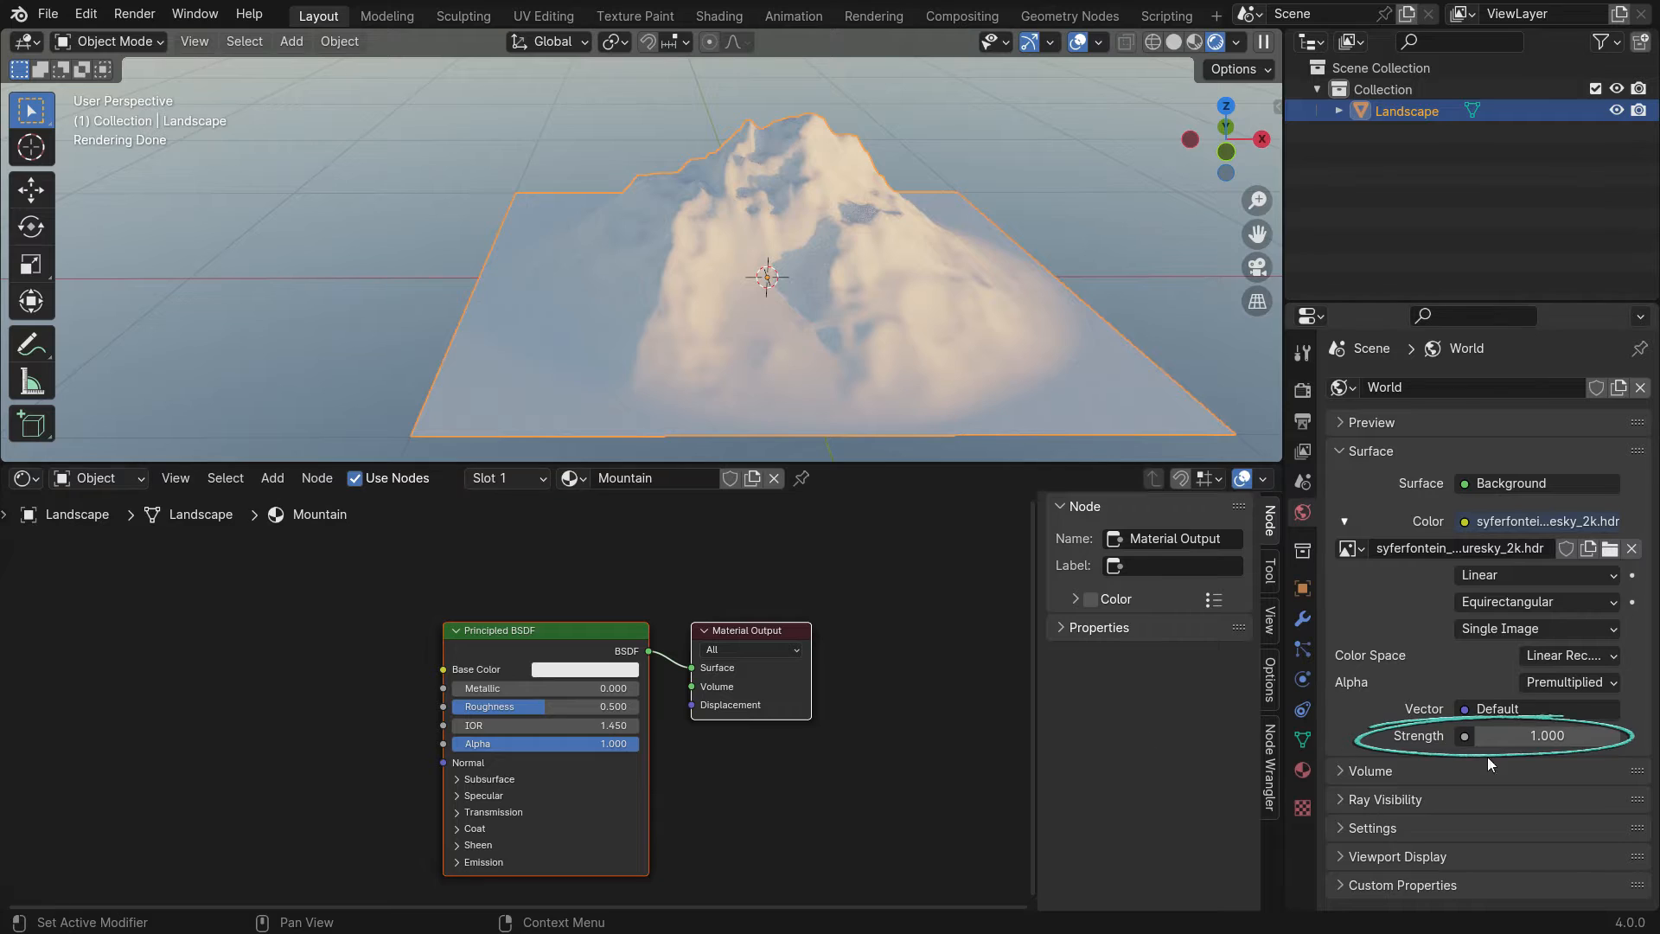
- Set the world background strength to 2
click(1541, 736)
text(2)
key(Return)
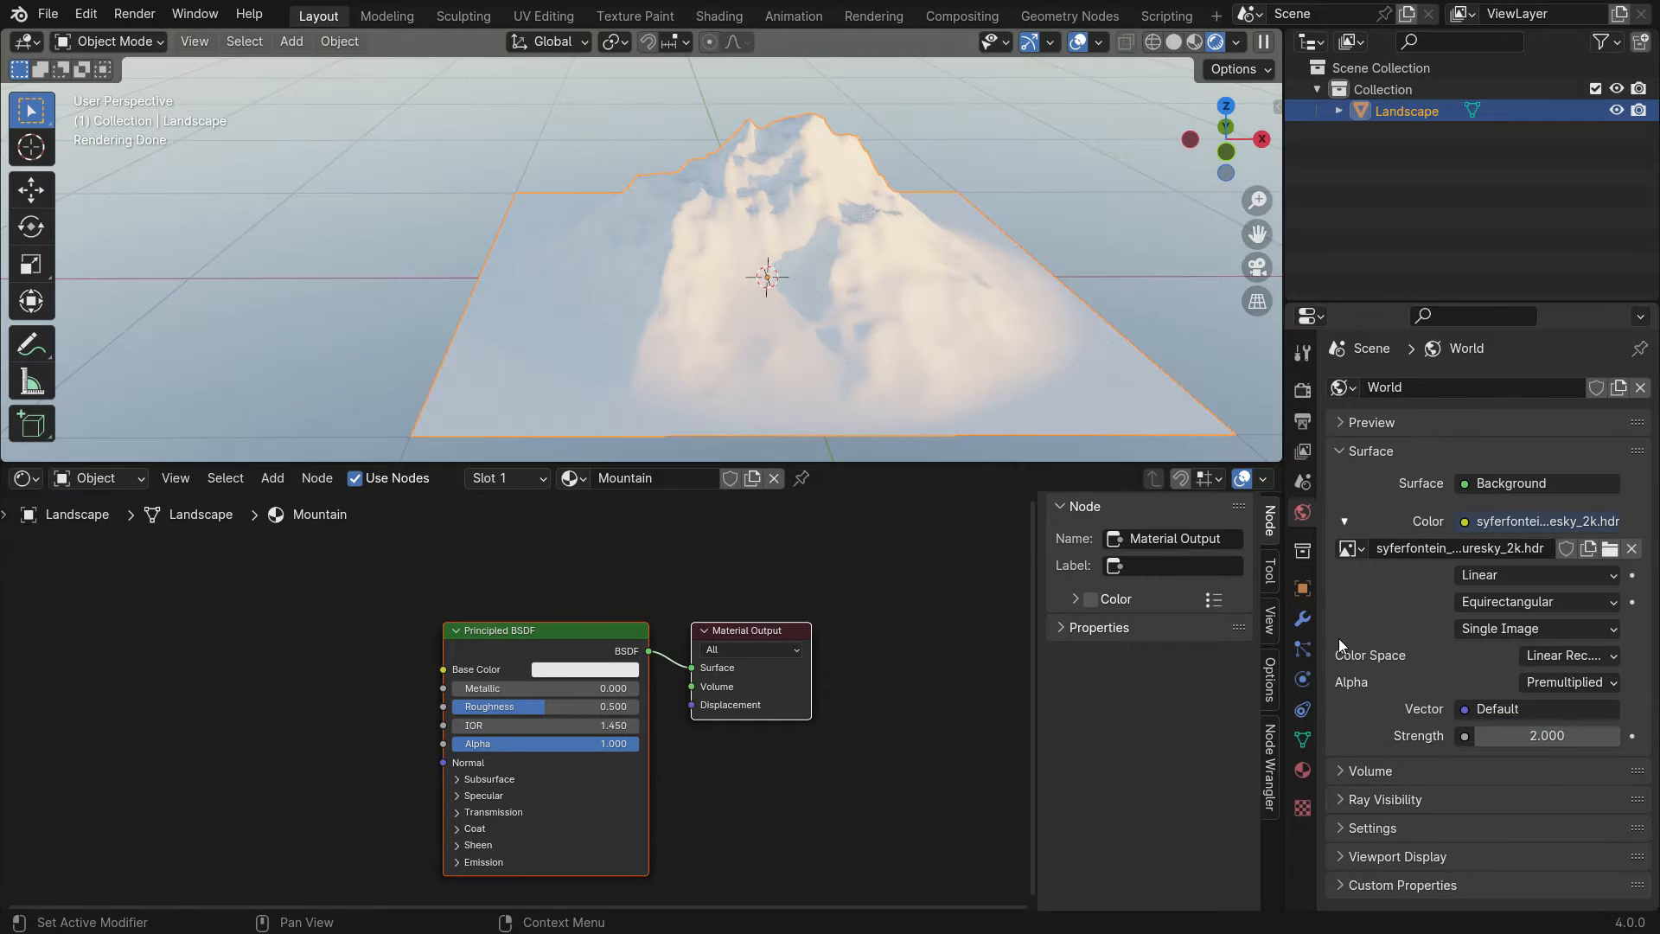
middle_drag(622, 259, 626, 210)
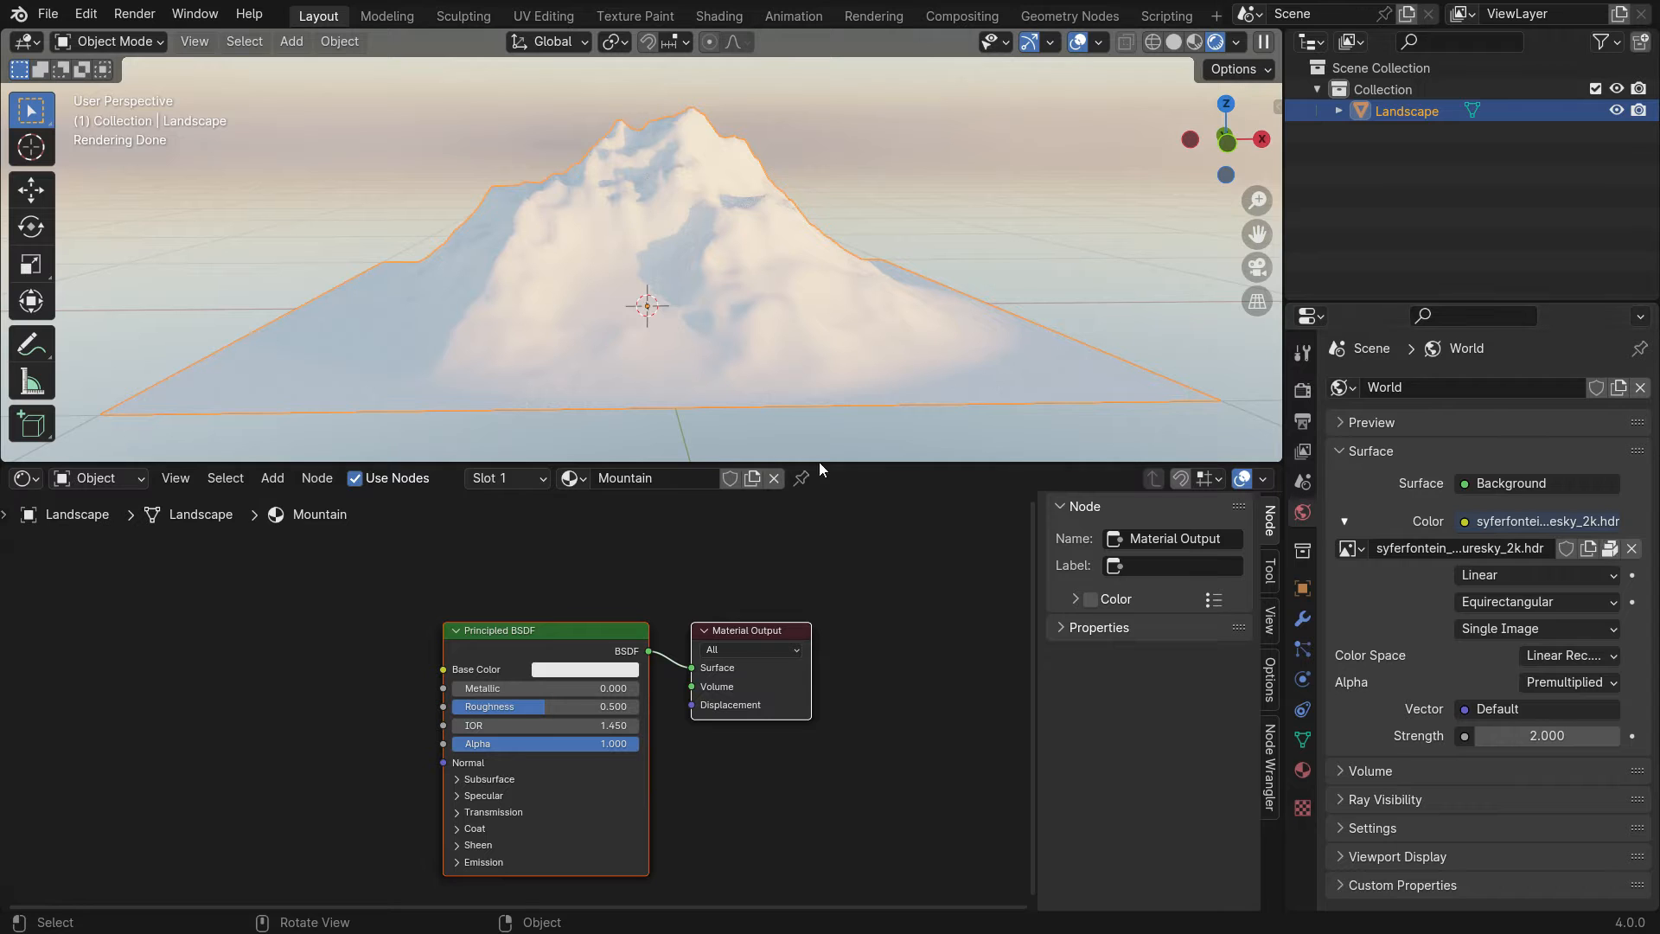
- Add a Noise Texture node to the Mountain material with linked Texture Coordinate and Mapping nodes
key(n)
middle_drag(708, 677, 892, 649)
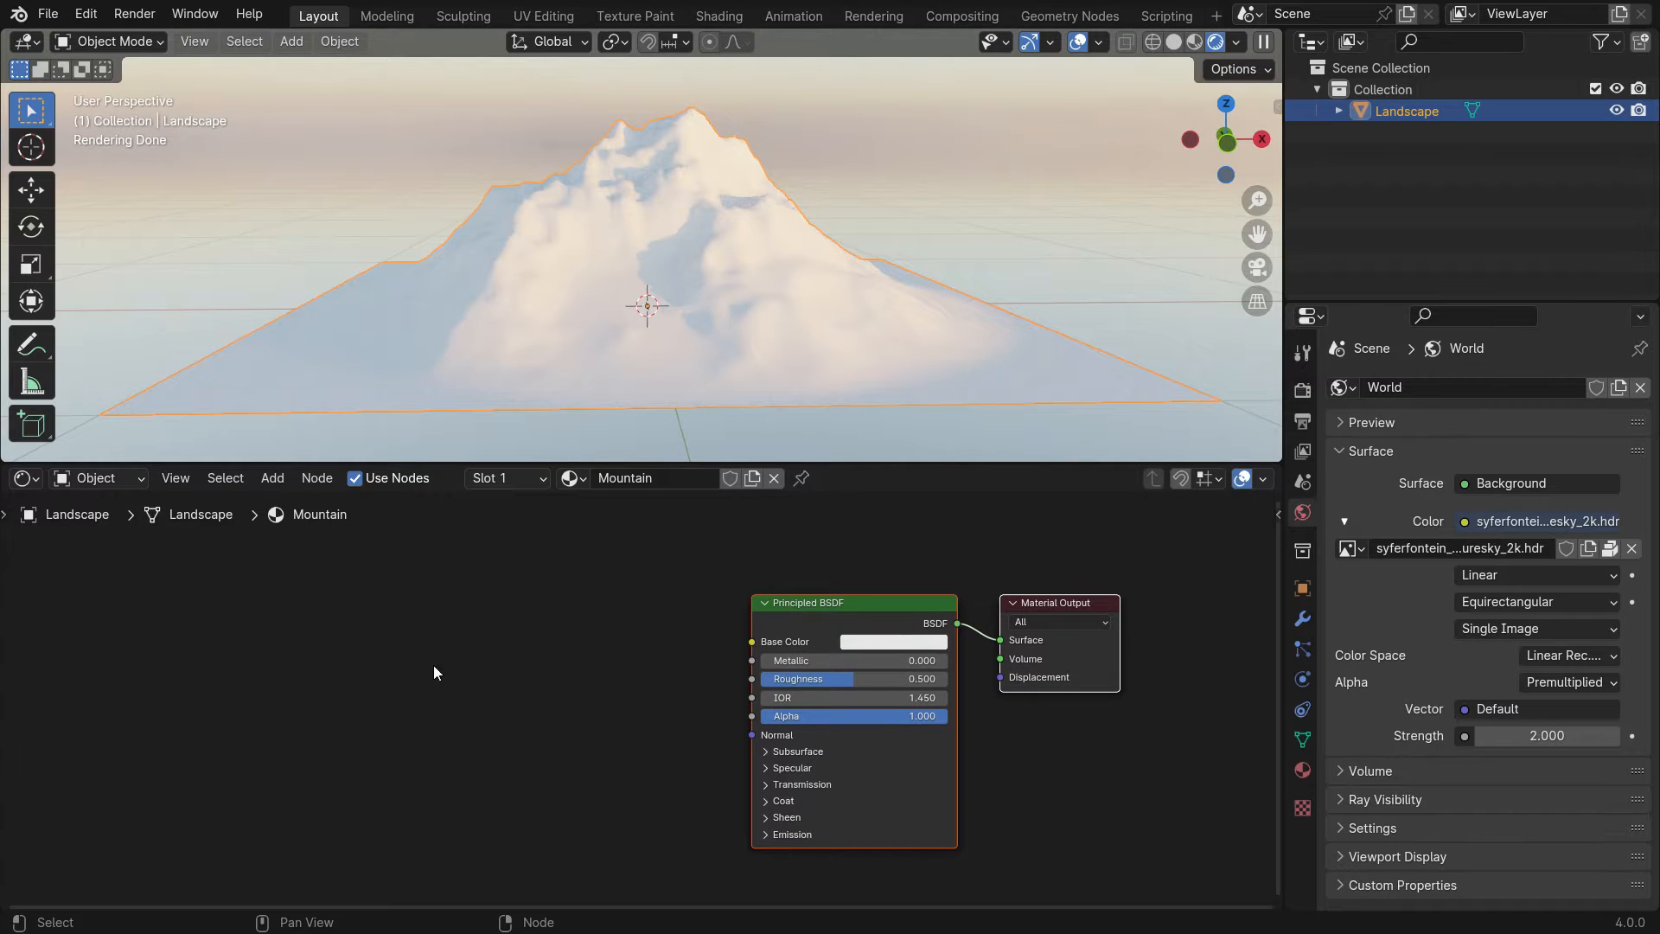
key(shift+a)
click(378, 631)
text(no)
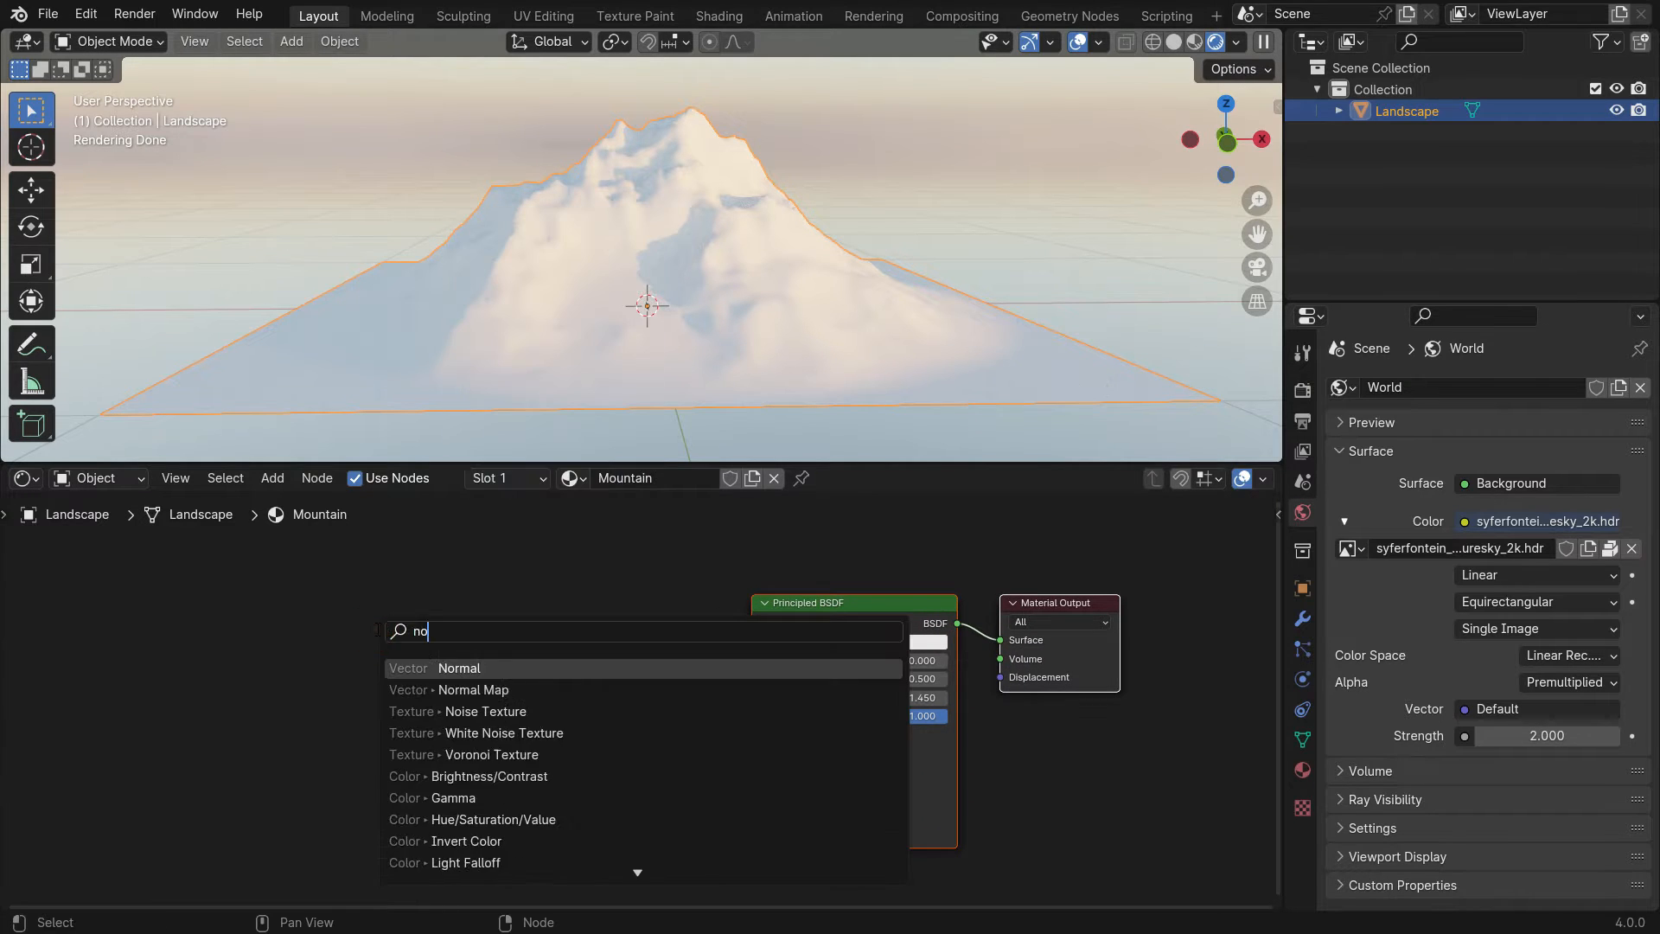
text(ise)
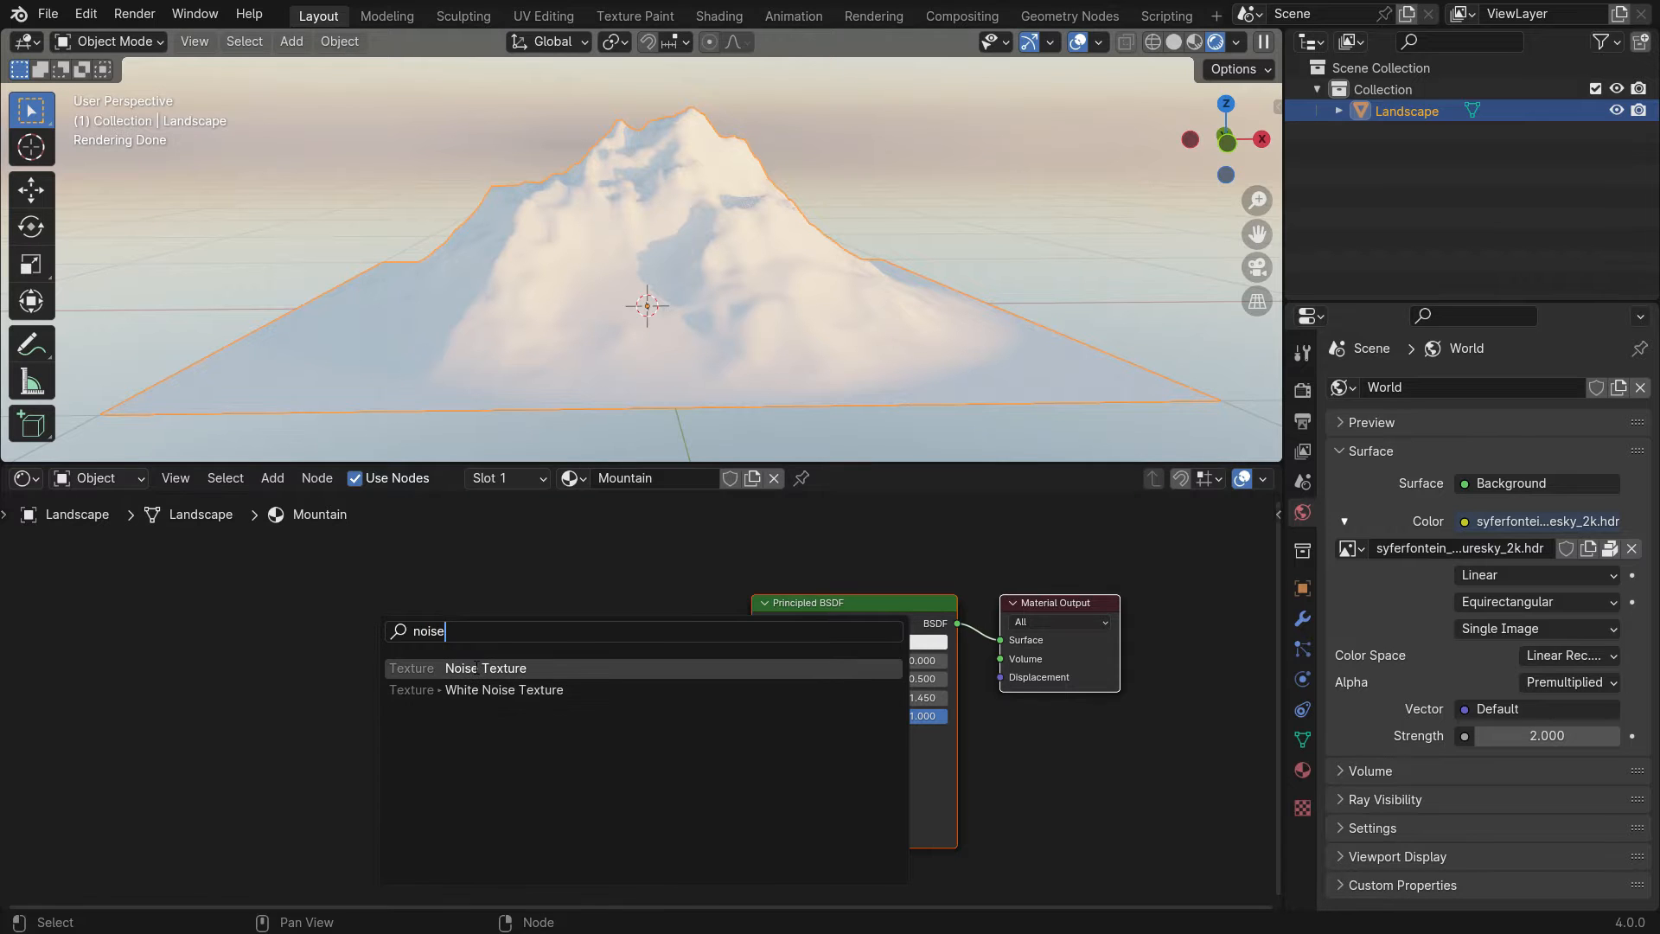
key(Return)
click(370, 607)
scroll(426, 674, up, 1)
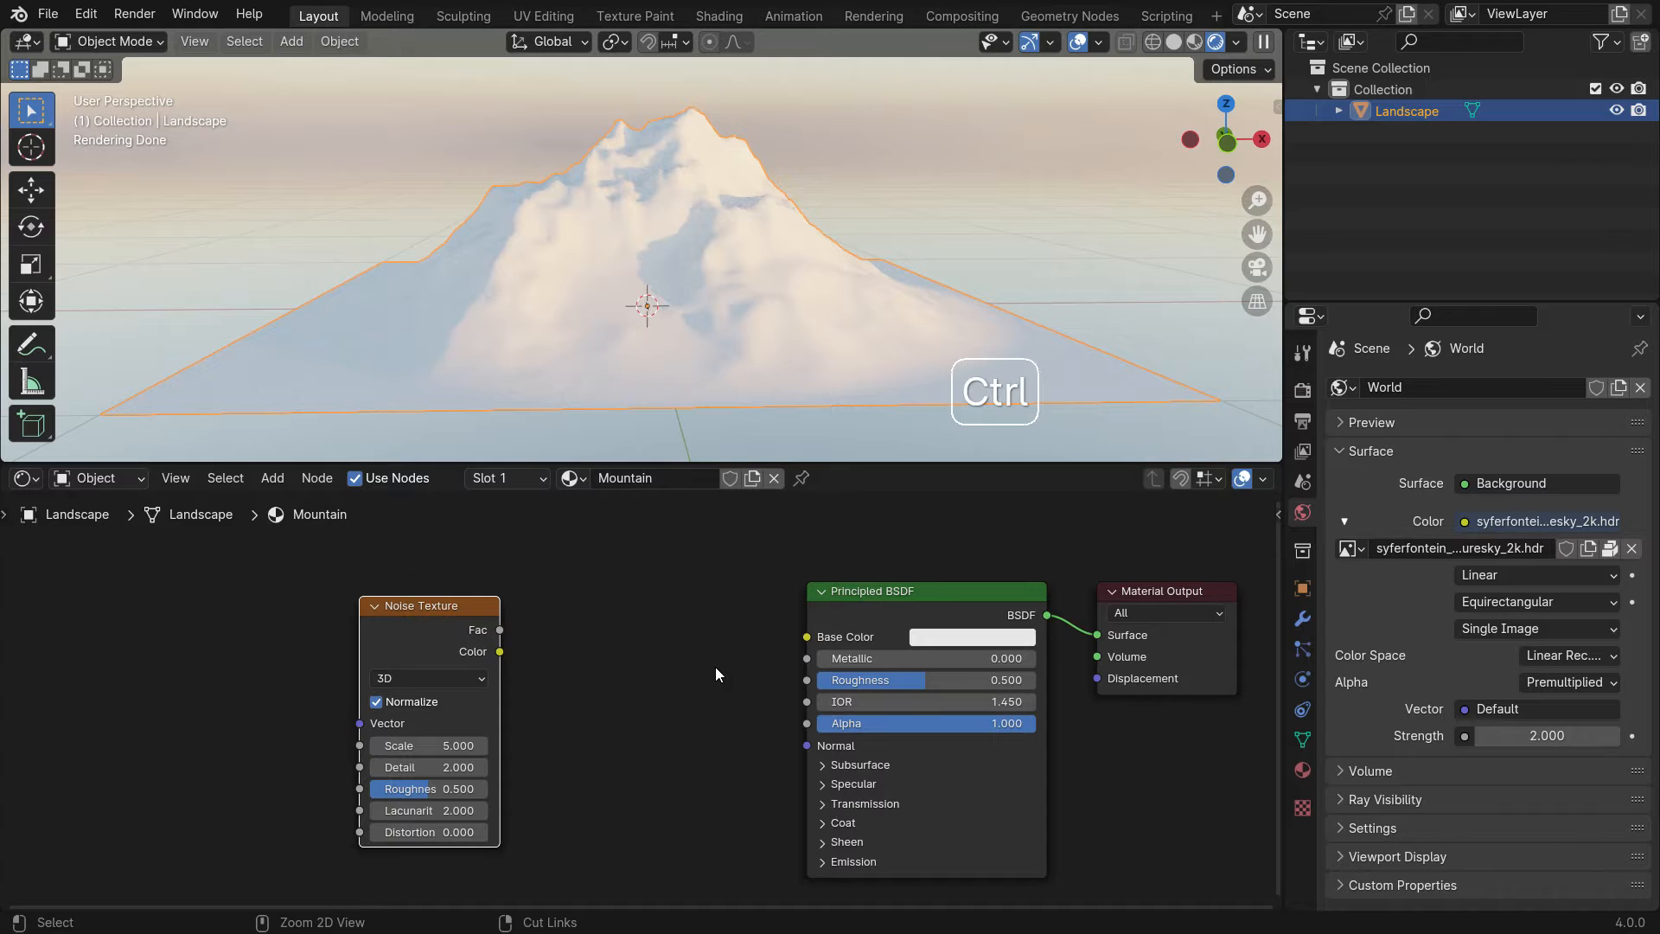
key(ctrl+t)
middle_drag(317, 710, 375, 661)
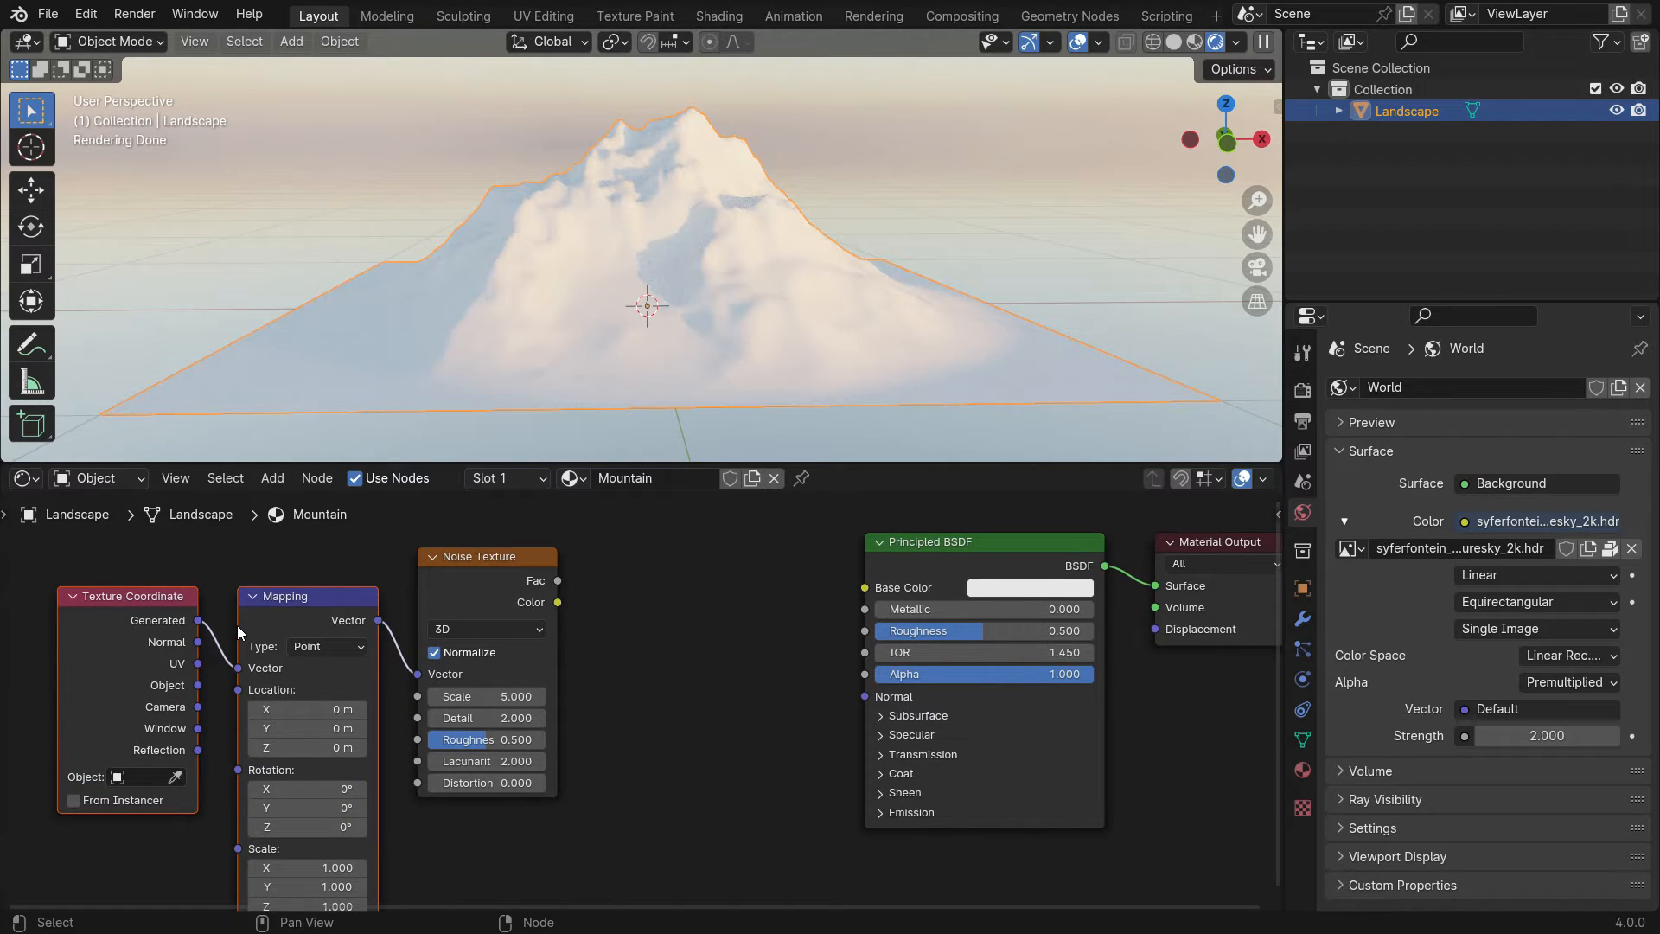
- Search the add-on preferences for Node Wrangler and check that it is enabled
click(94, 19)
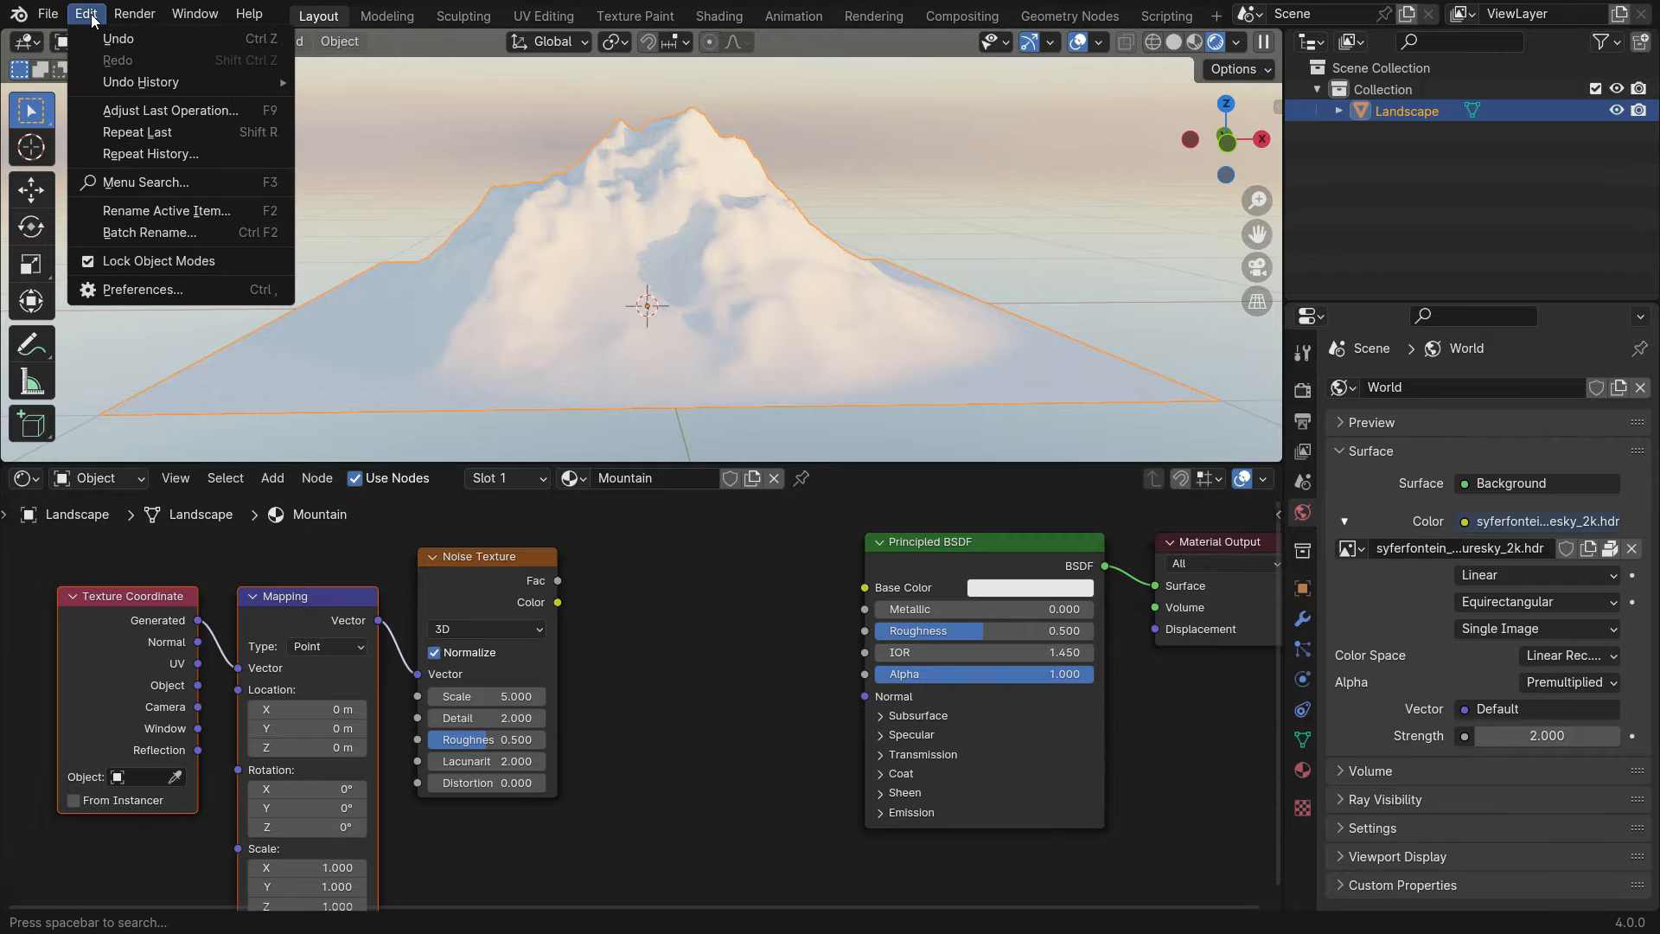
click(138, 290)
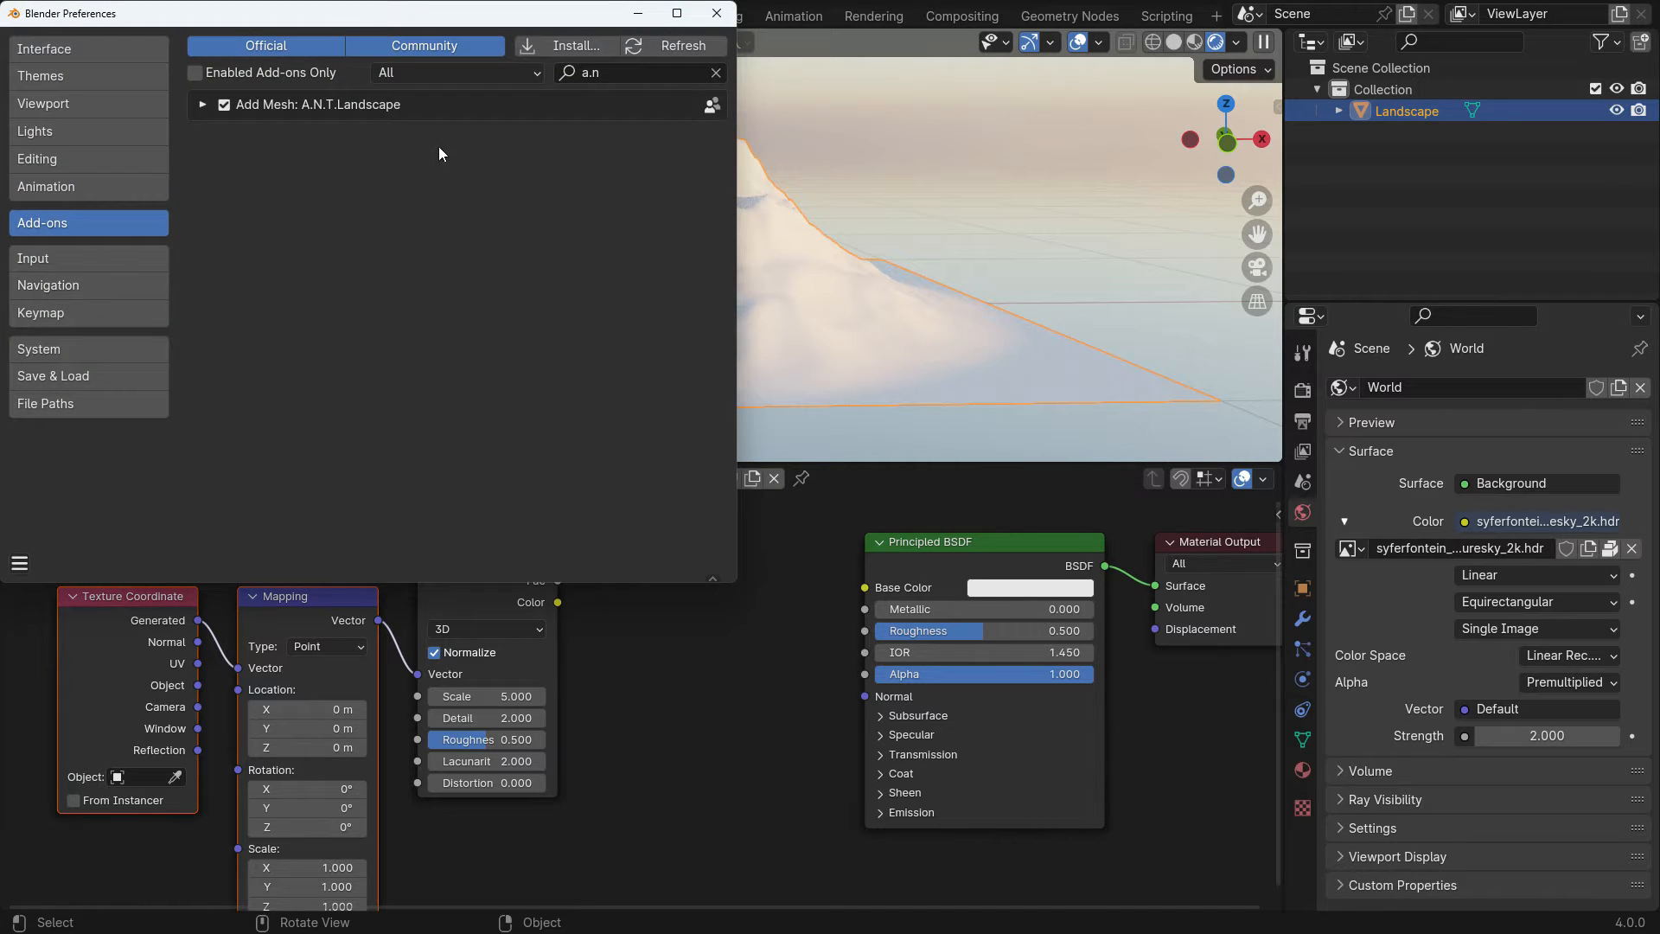
click(715, 72)
click(671, 79)
text(node w)
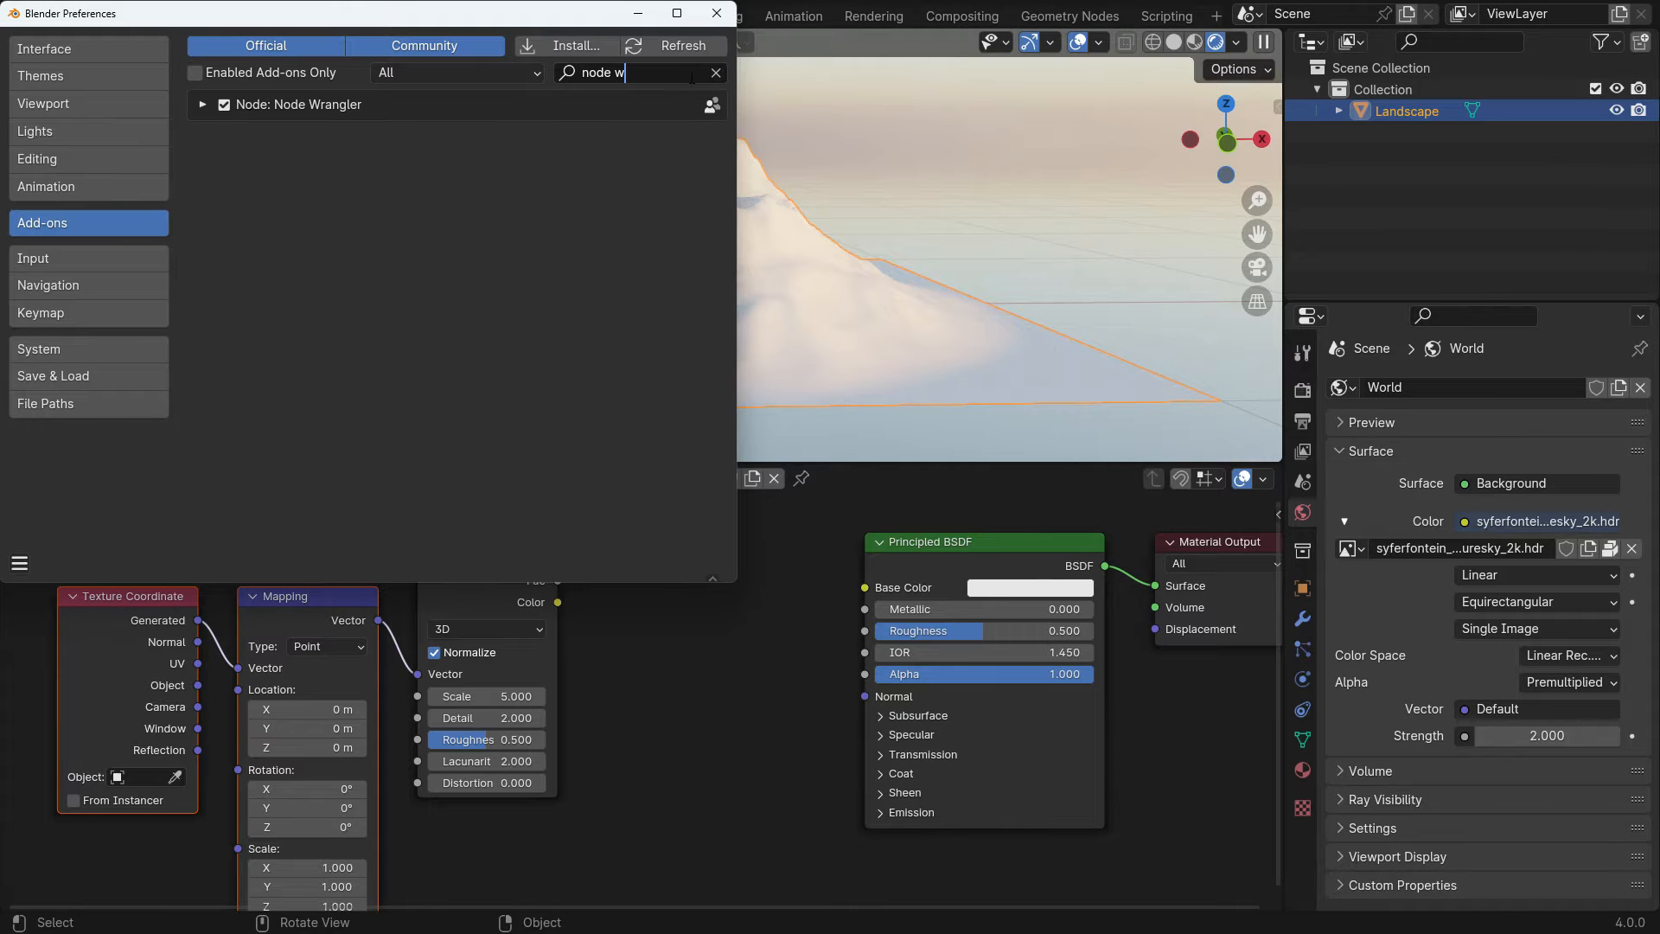
click(717, 14)
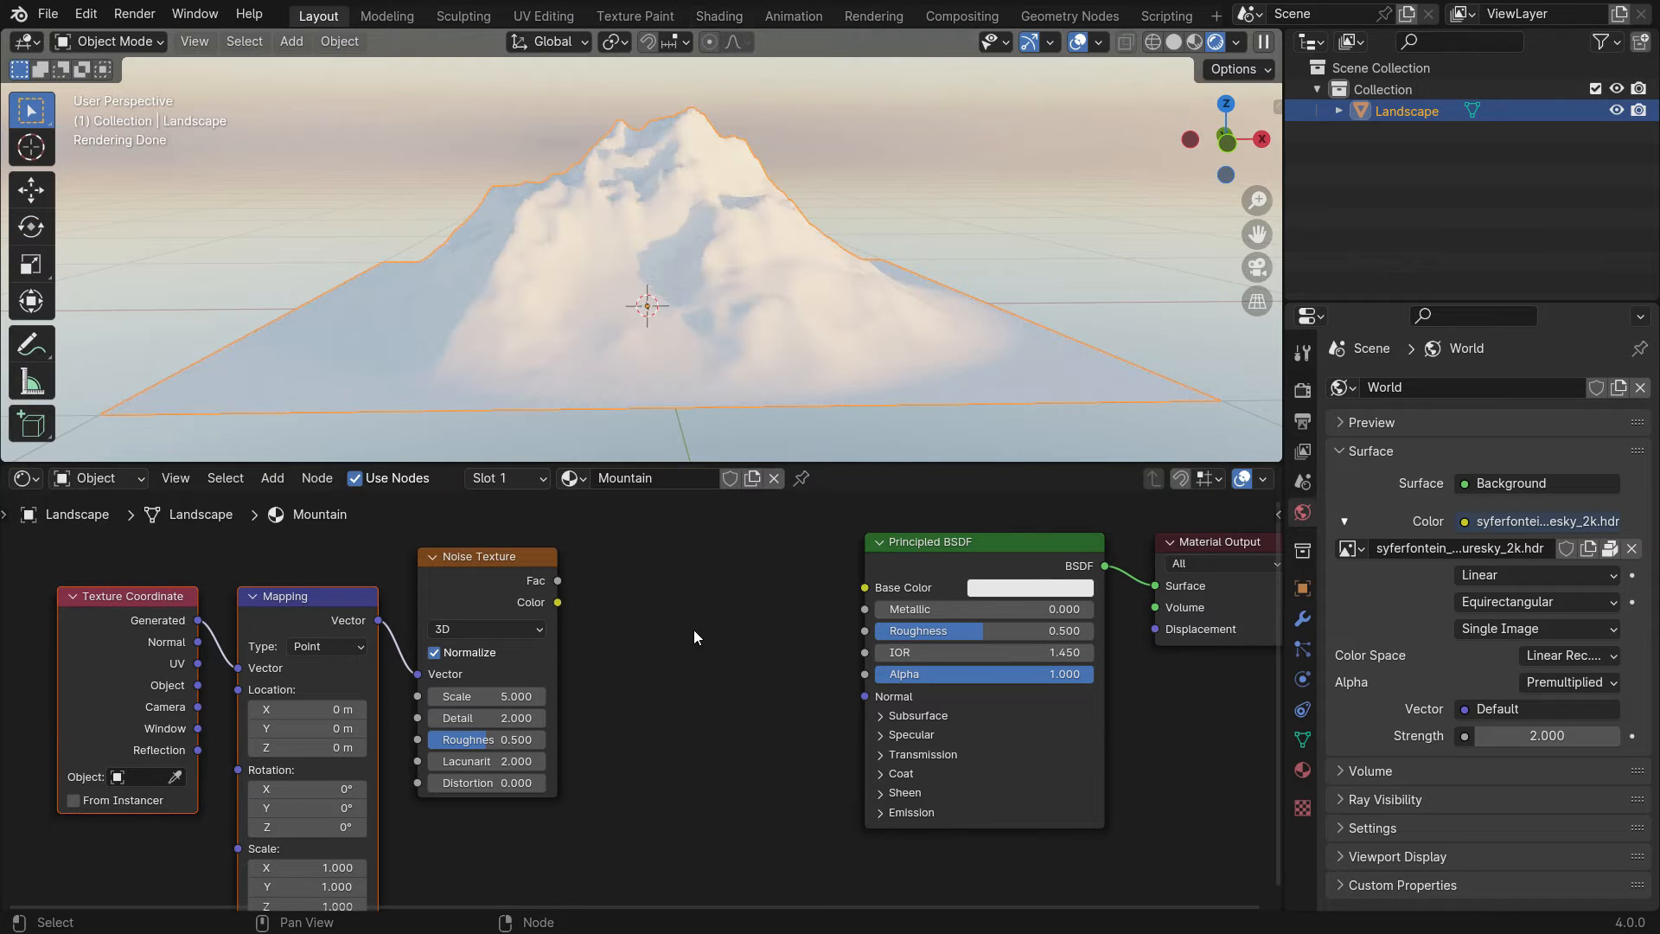
- Feed the Mapping node from the Object texture coordinates and place a Color Ramp node between the Noise Texture and Principled BSDF
drag(199, 685, 260, 670)
key(shift+a)
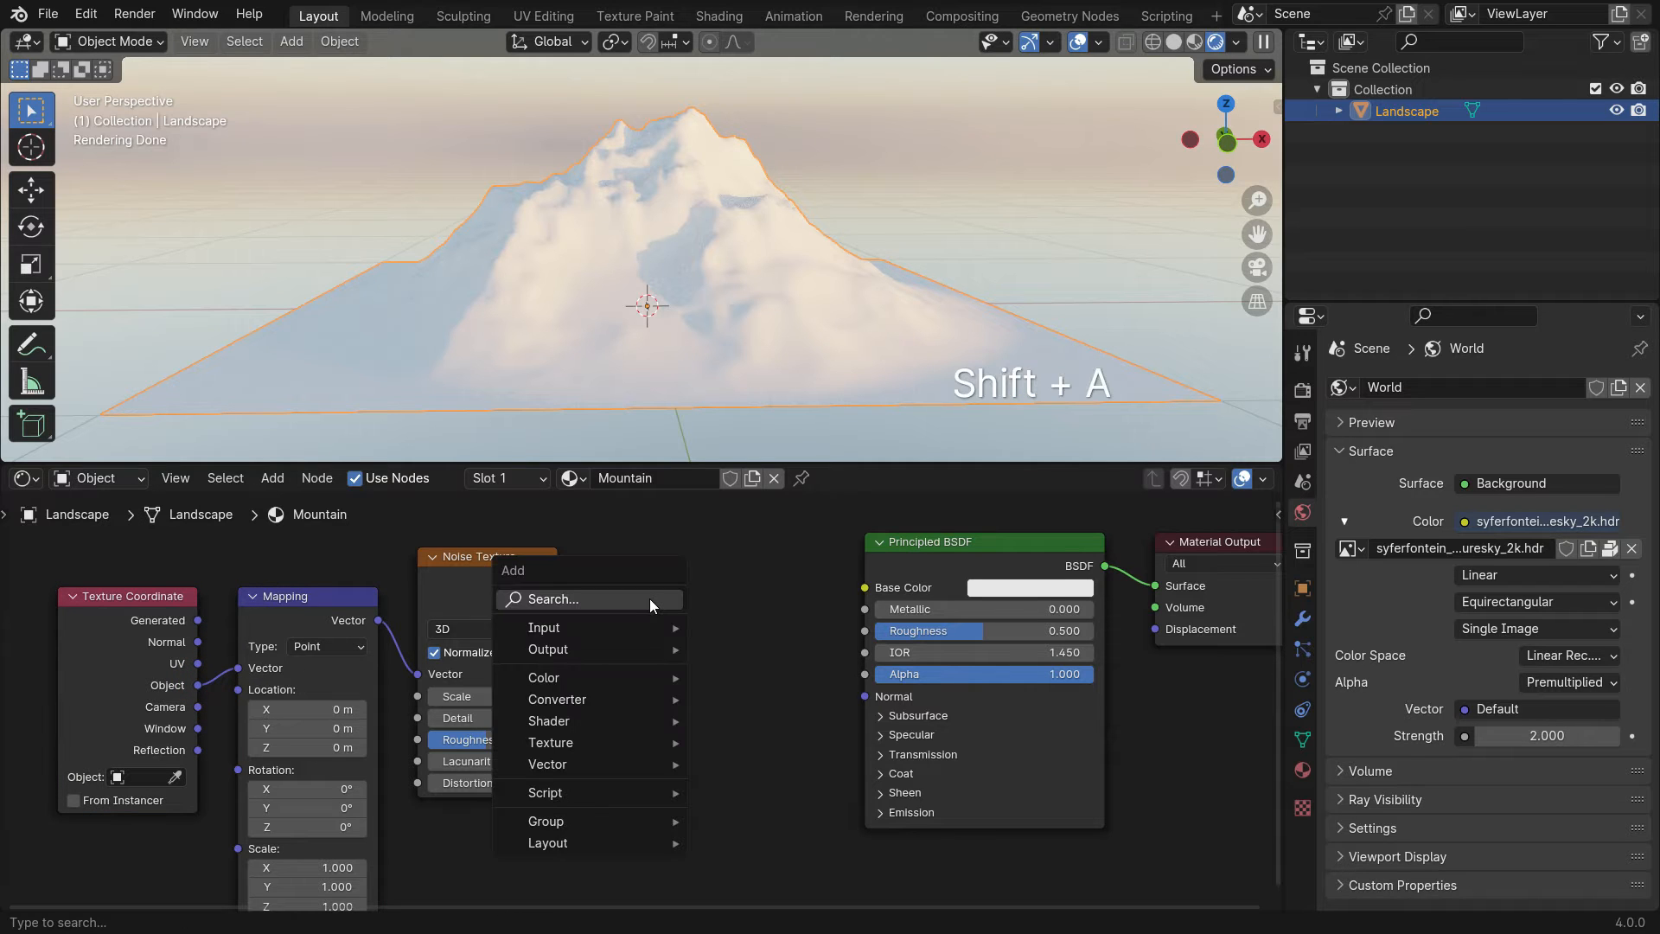
click(650, 598)
text(color)
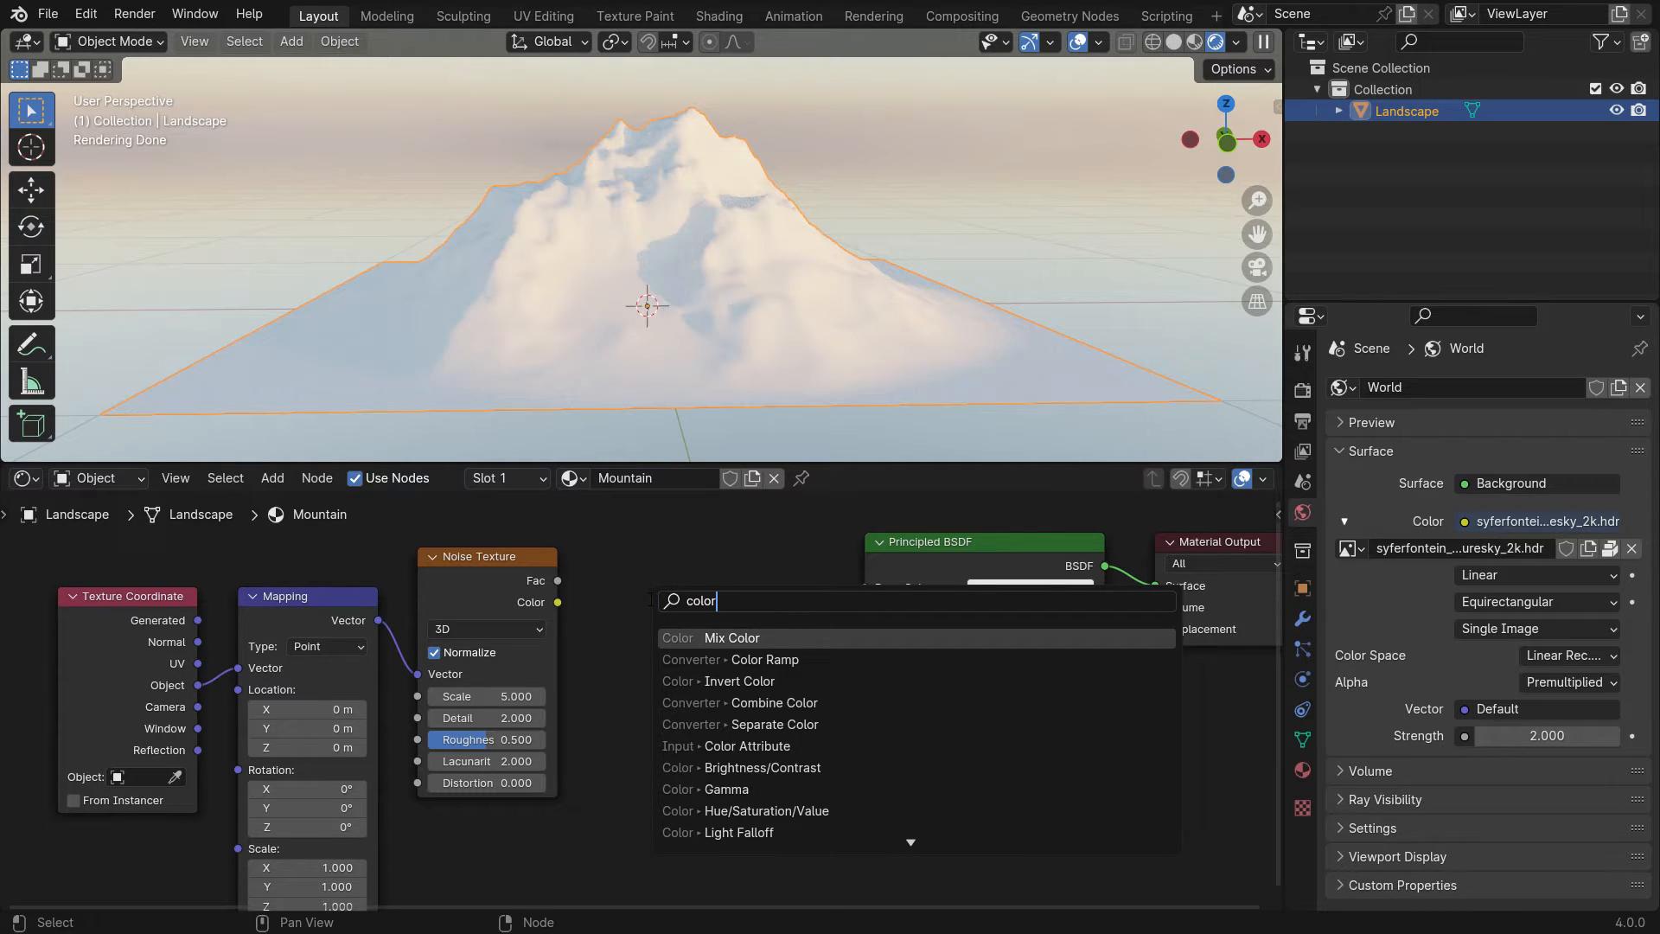
click(758, 662)
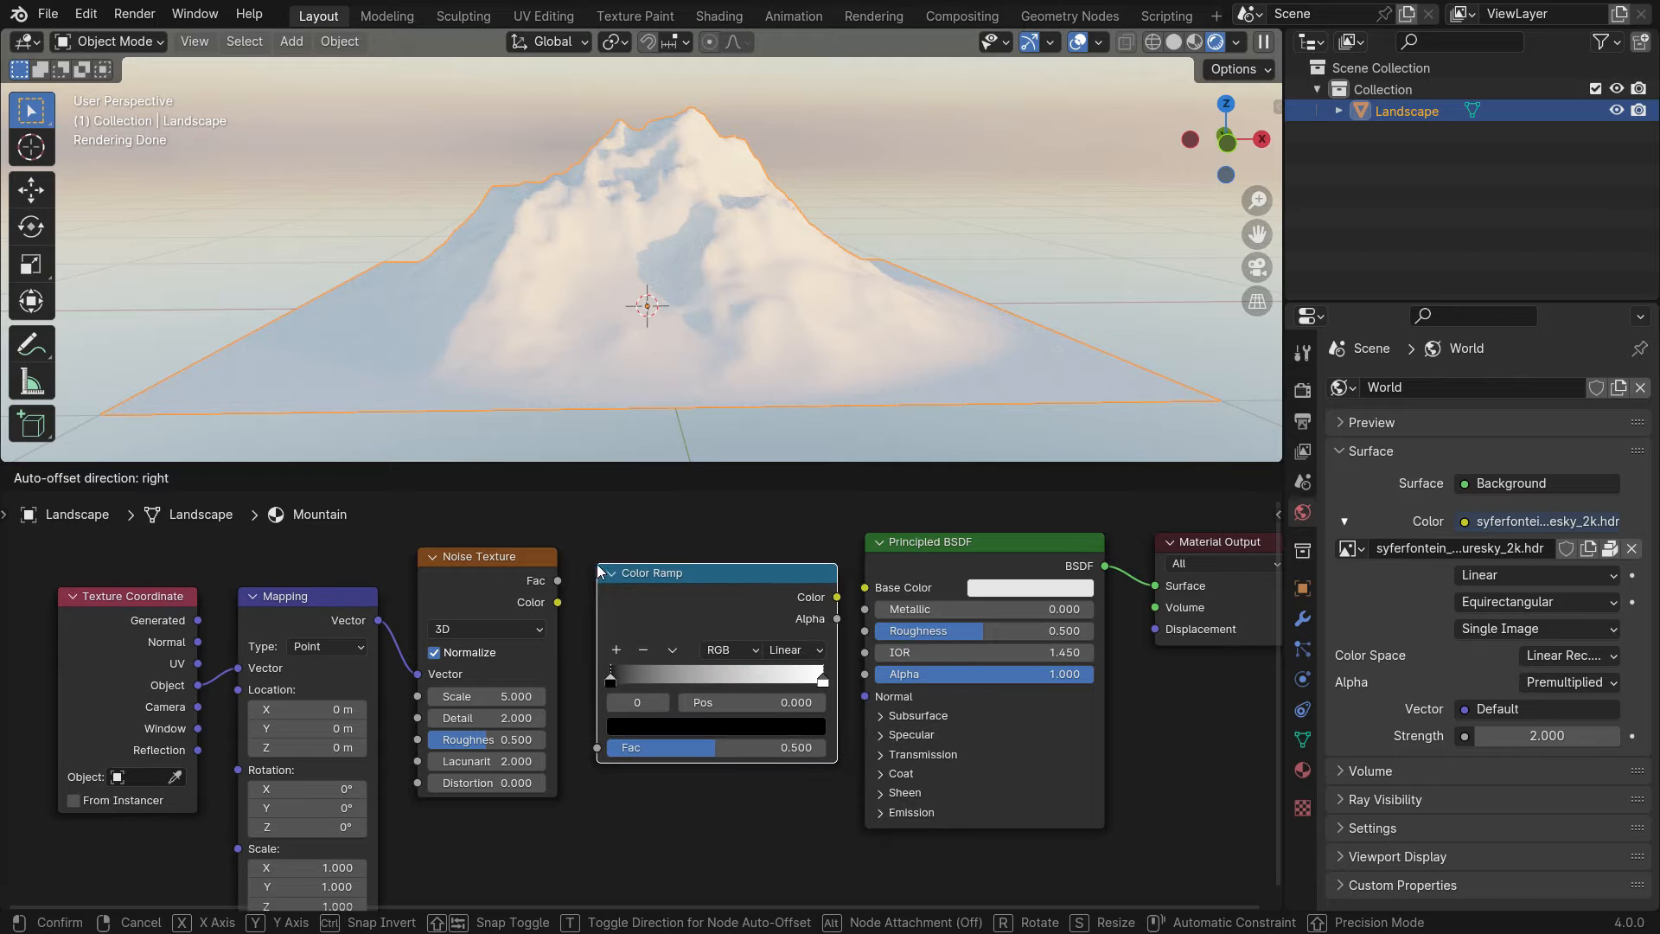
click(599, 570)
- Link the Noise Texture's Color to the Color Ramp's Fac and the ramp's Color to the Principled BSDF's Base Color
scroll(601, 606, up, 2)
drag(501, 591, 551, 775)
drag(854, 585, 889, 573)
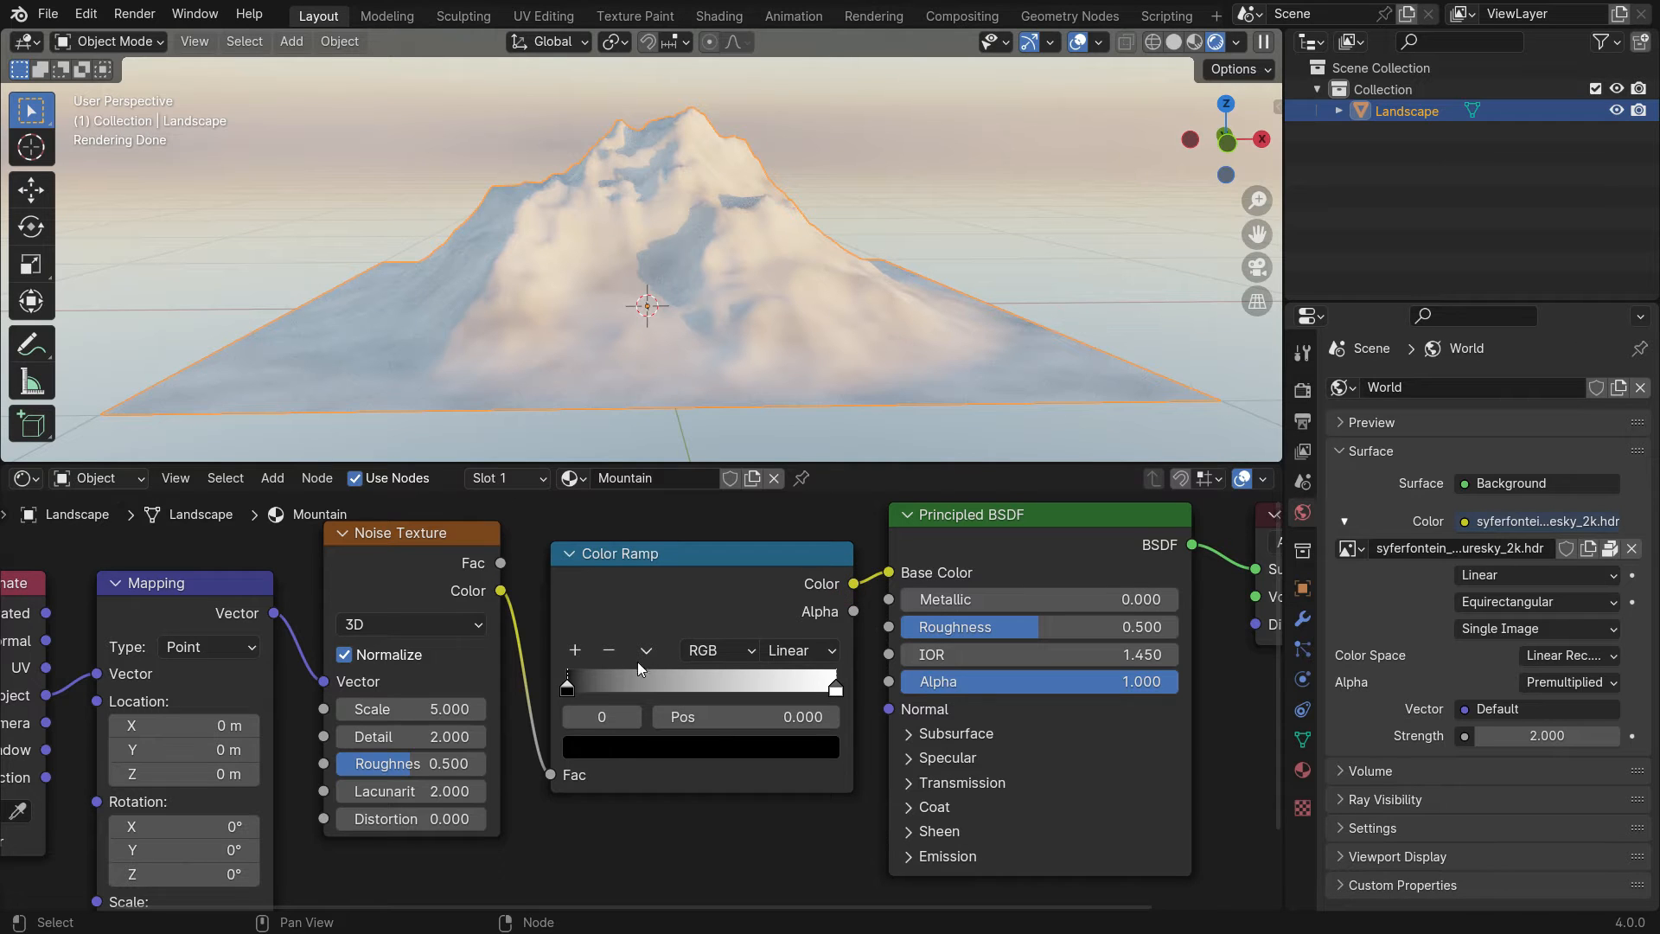
- Tighten the Color Ramp by moving the black stop to about 0.32 and the white stop to about 0.709
drag(569, 692, 658, 703)
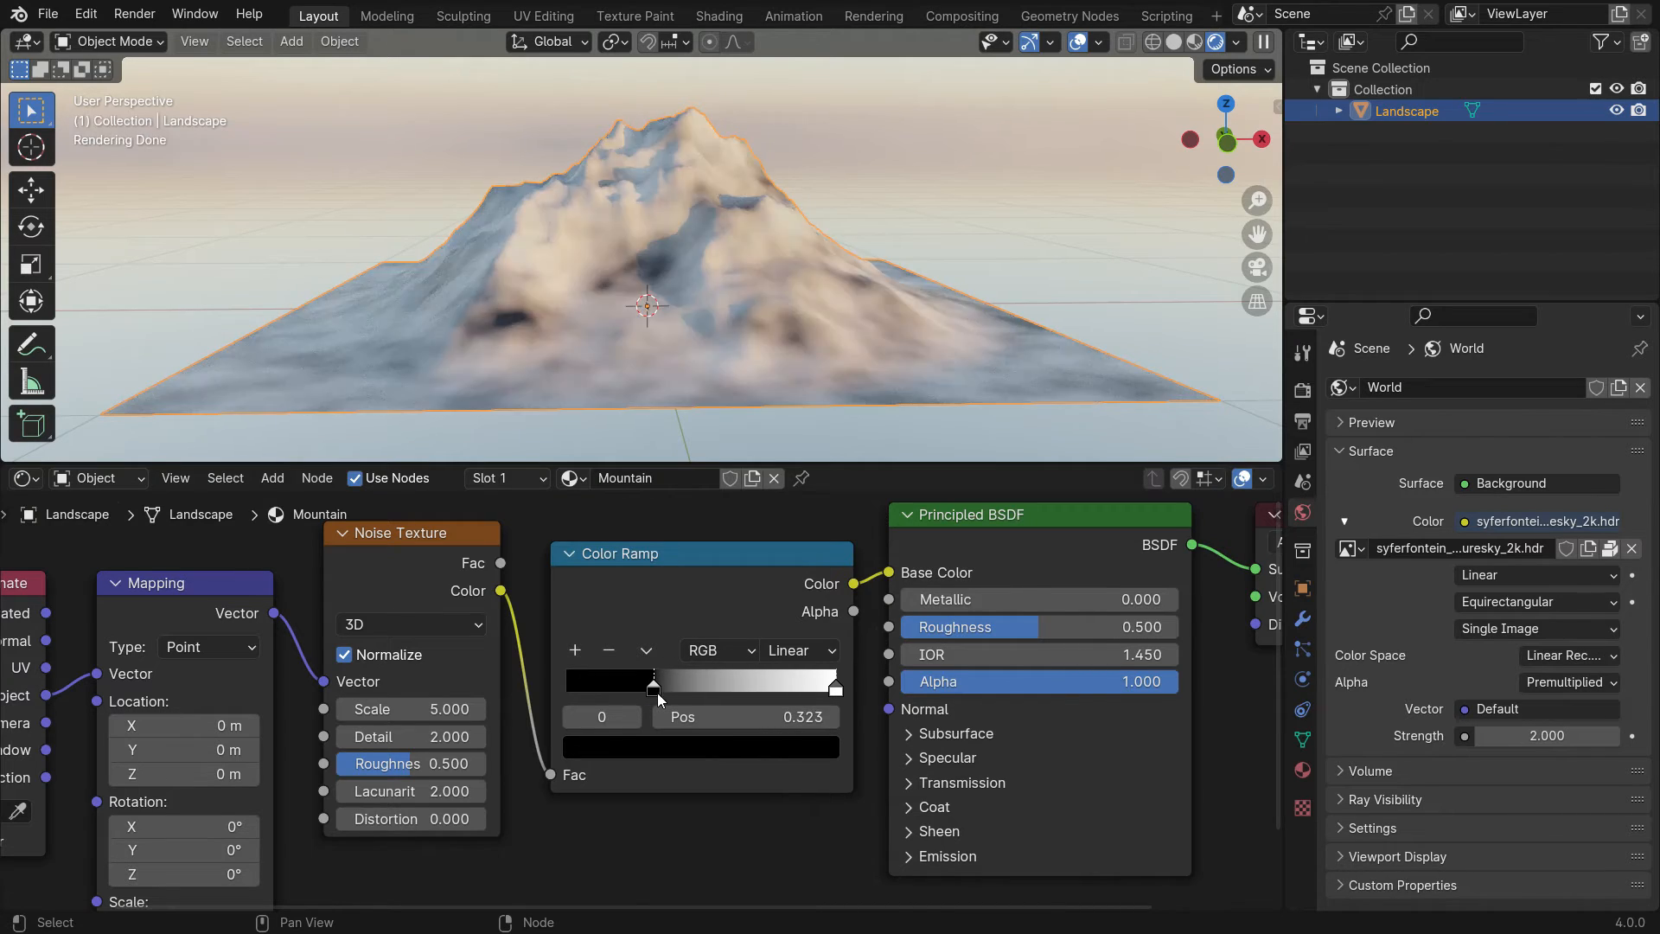
drag(848, 701, 758, 694)
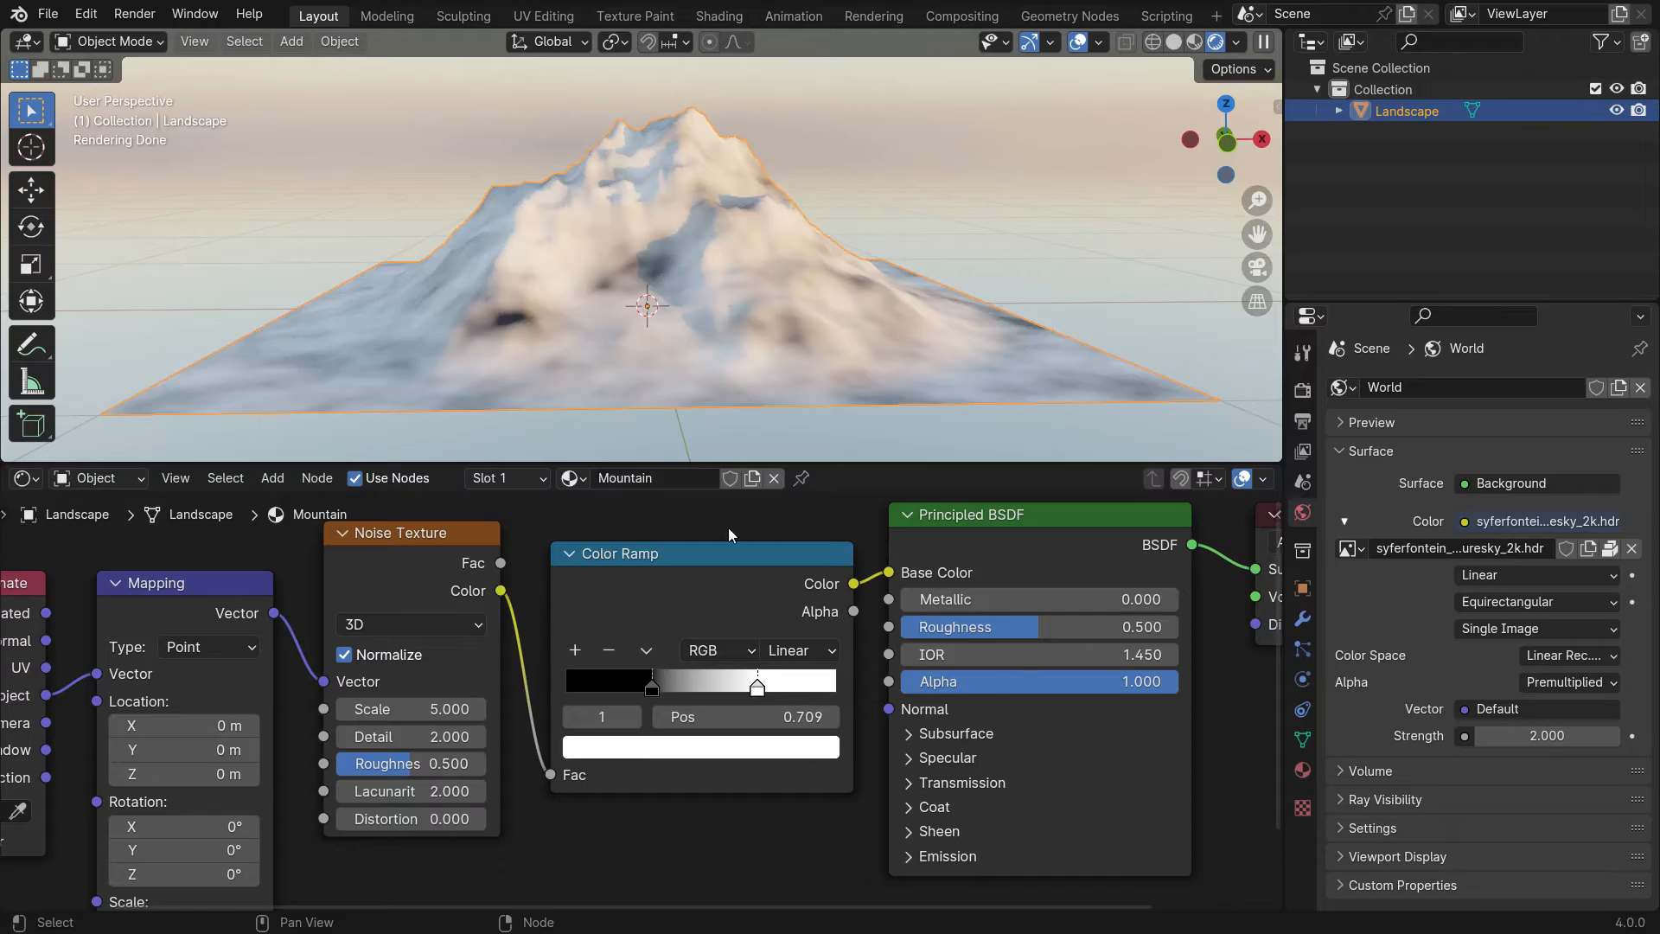
middle_drag(714, 415, 683, 340)
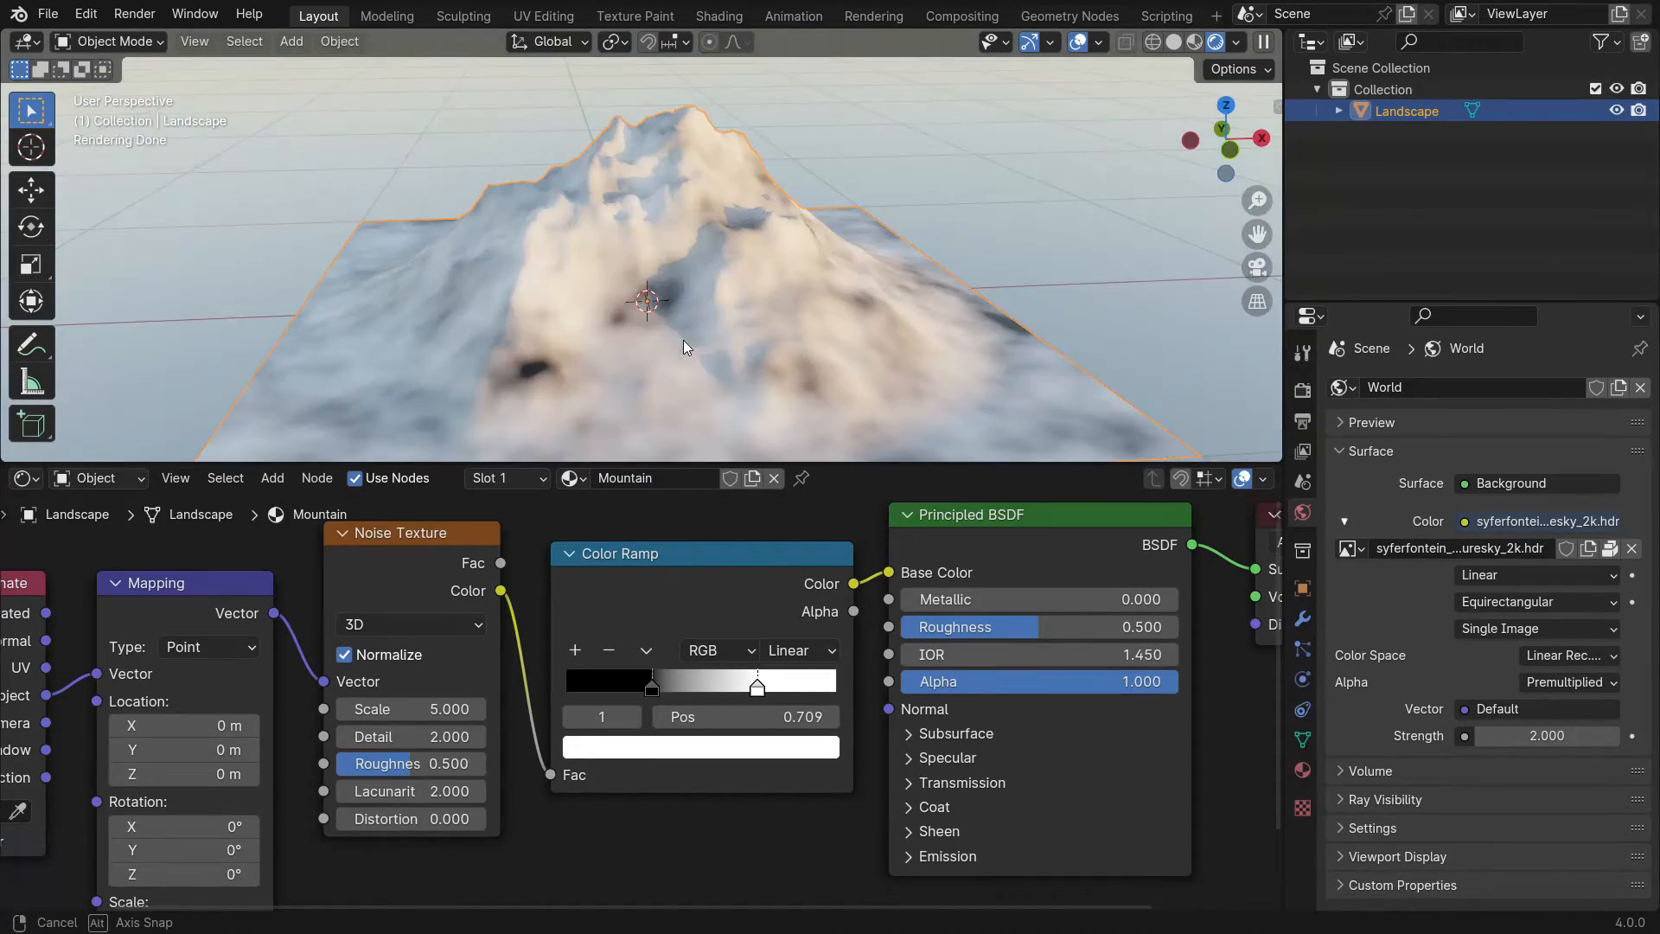
- Set the Noise Texture's Scale to 4
drag(398, 716, 454, 716)
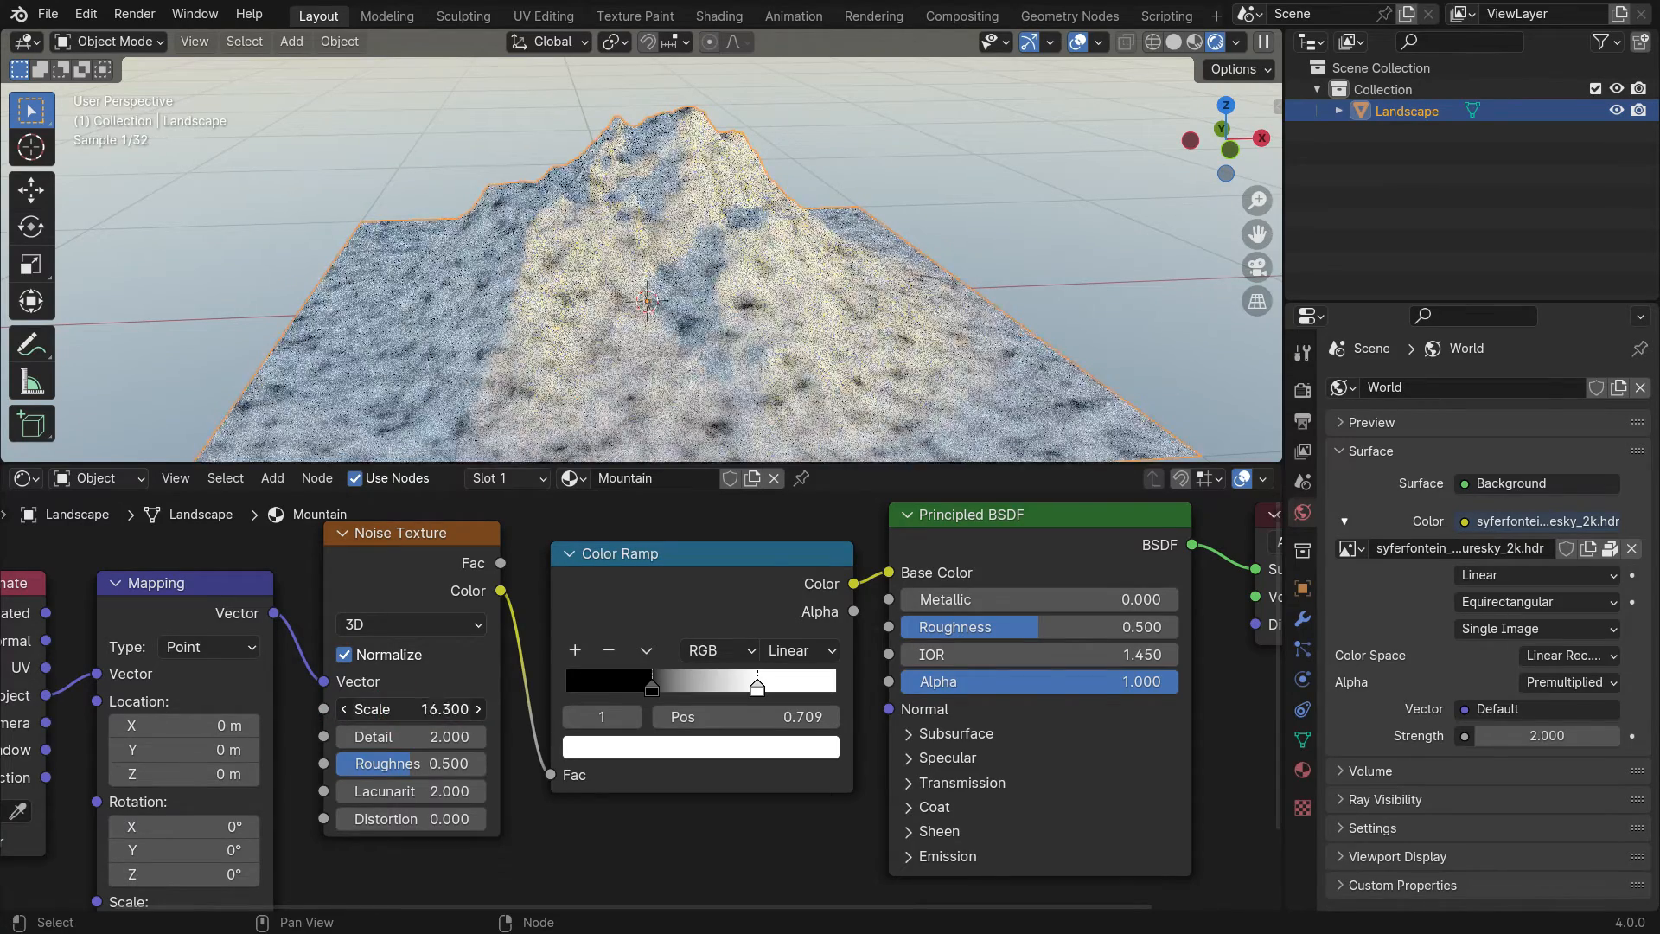
click(435, 717)
text(4)
key(Return)
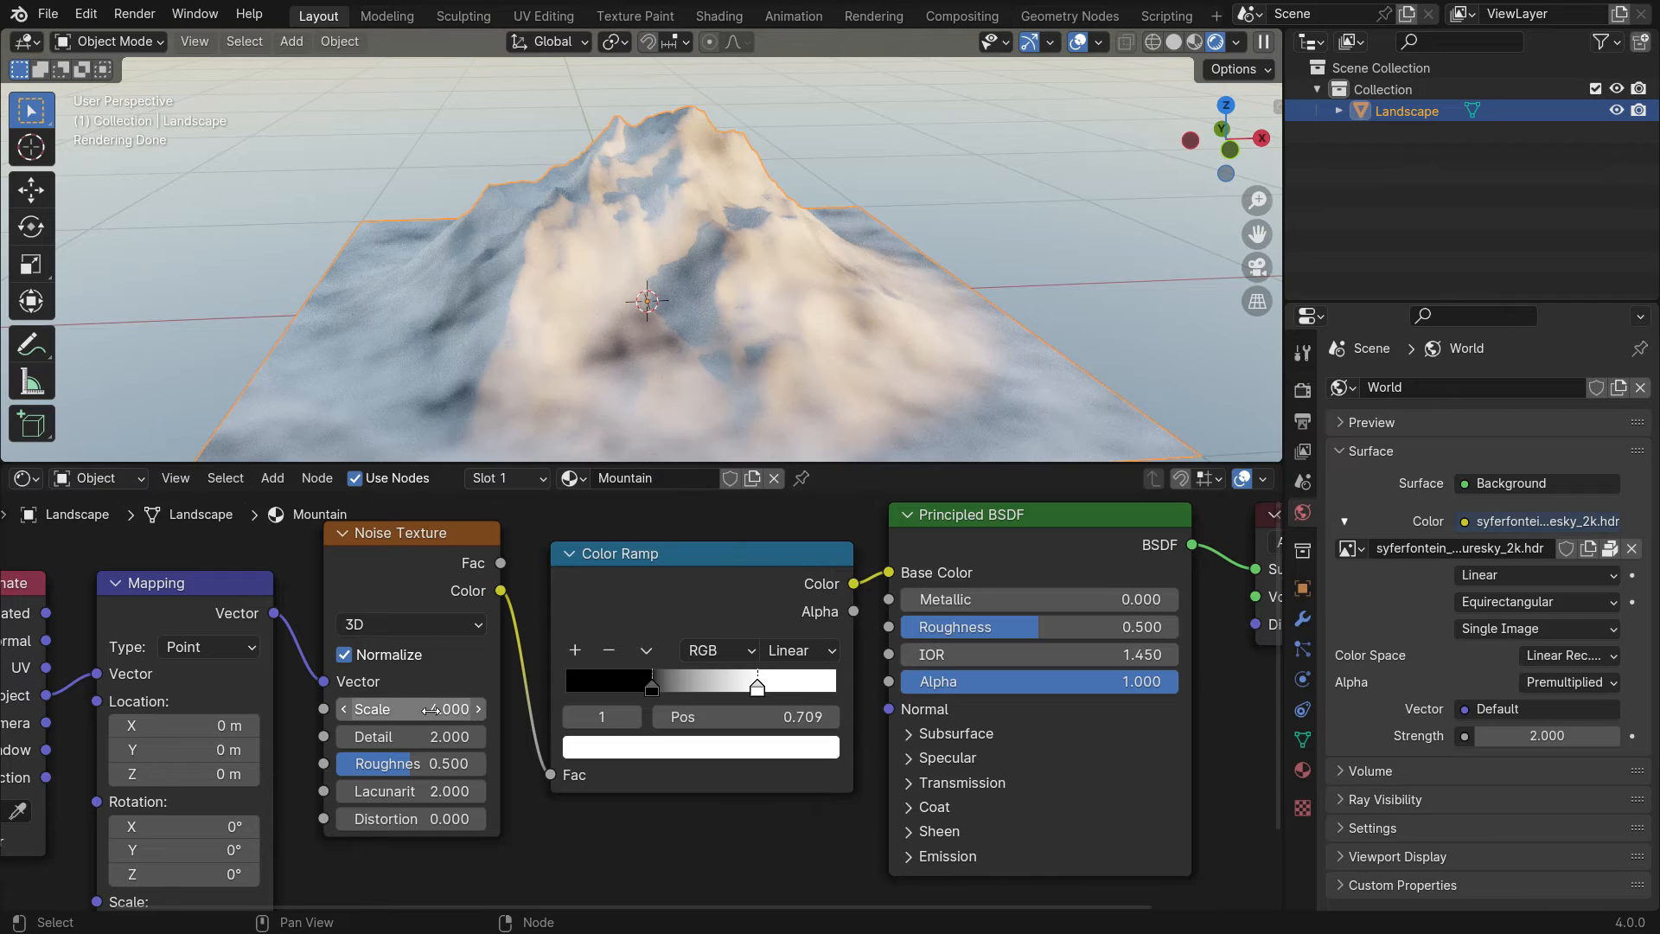
- Duplicate the Noise Texture and Color Ramp below the originals and link the Mapping node's Vector to the duplicated noise
scroll(547, 607, down, 3)
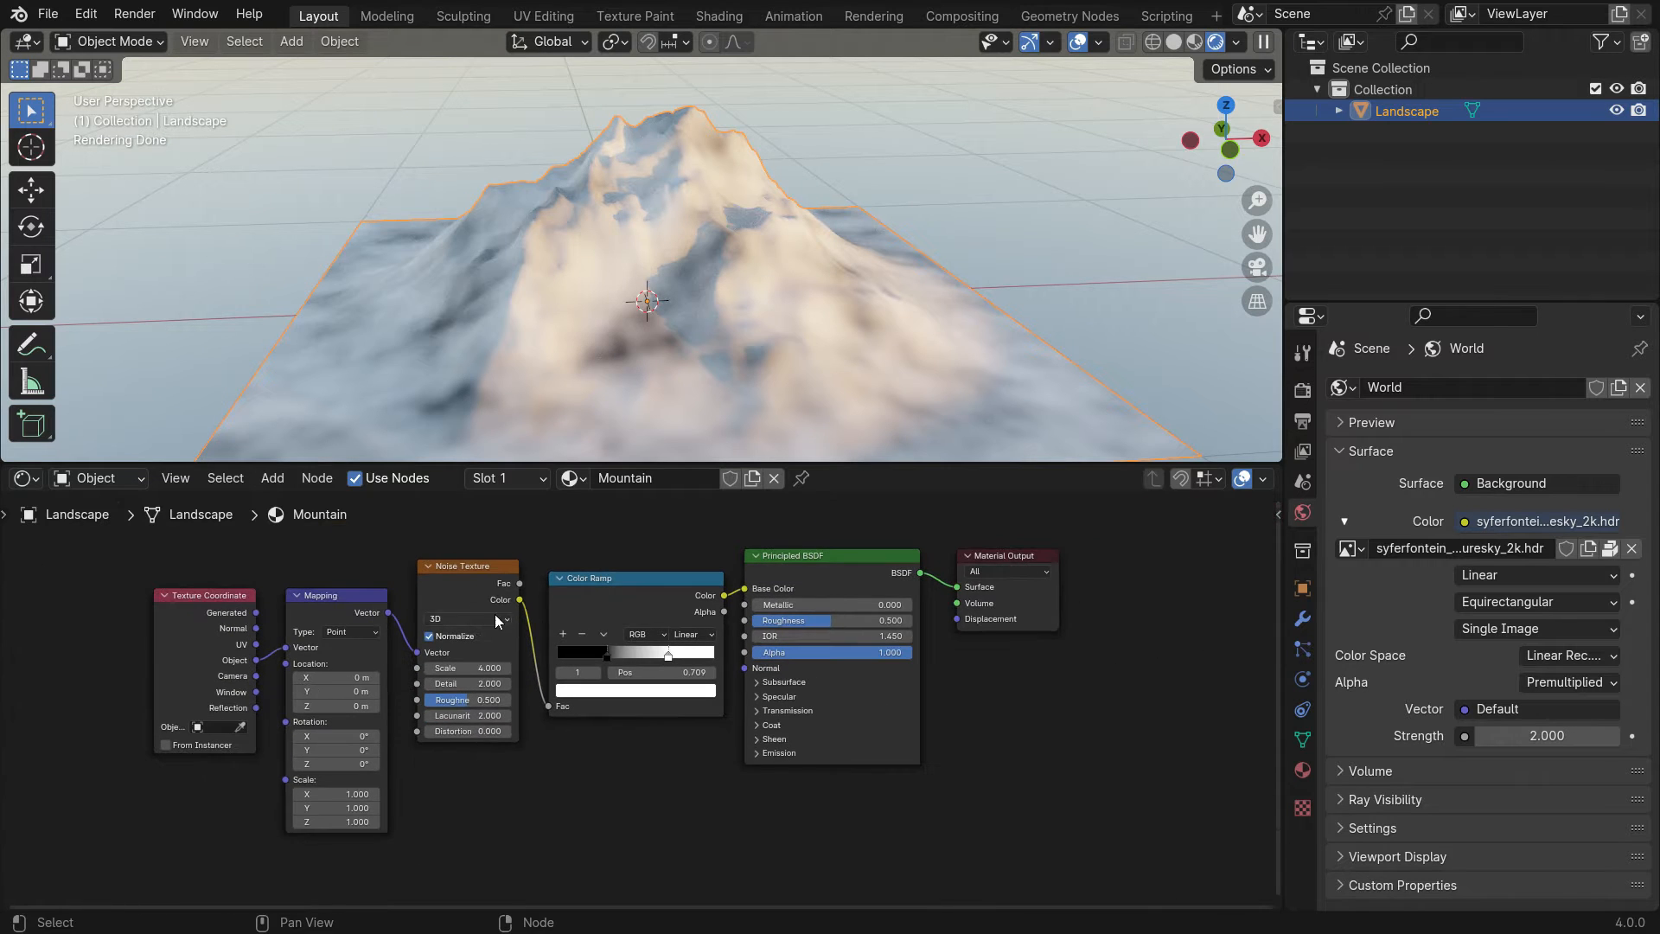
shift+click(619, 581)
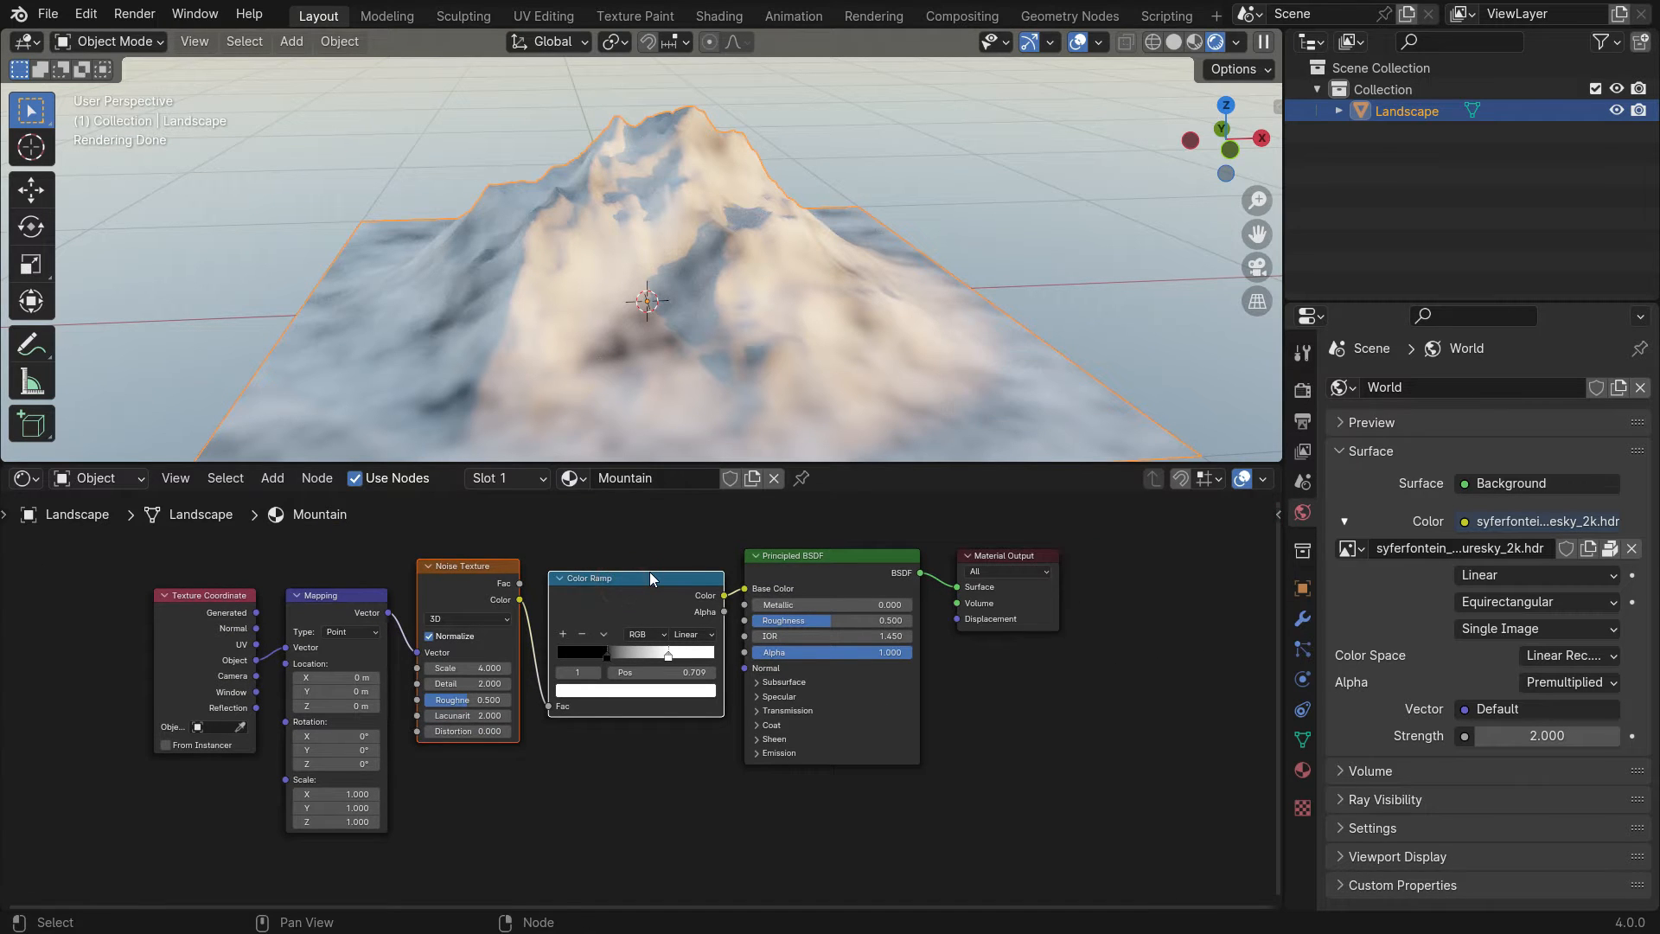
key(shift+d)
click(648, 778)
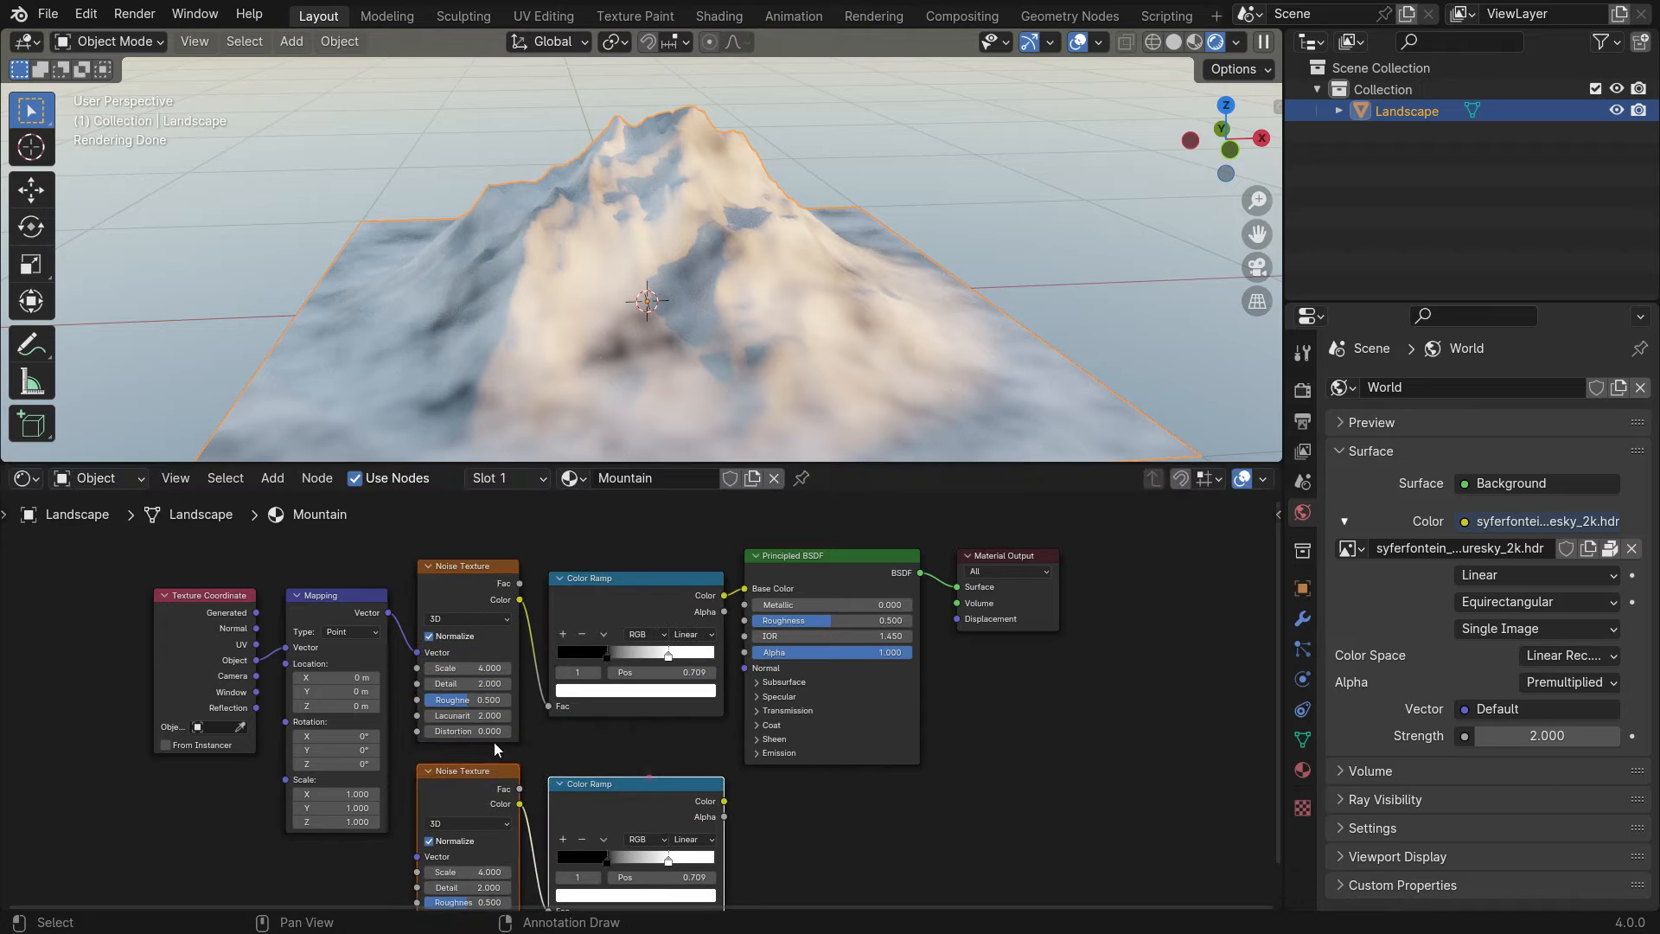
scroll(435, 828, up, 1)
drag(381, 597, 416, 859)
- Preview the duplicated Color Ramp's output directly on the mountain with Node Wrangler
scroll(510, 645, down, 2)
scroll(571, 841, up, 4)
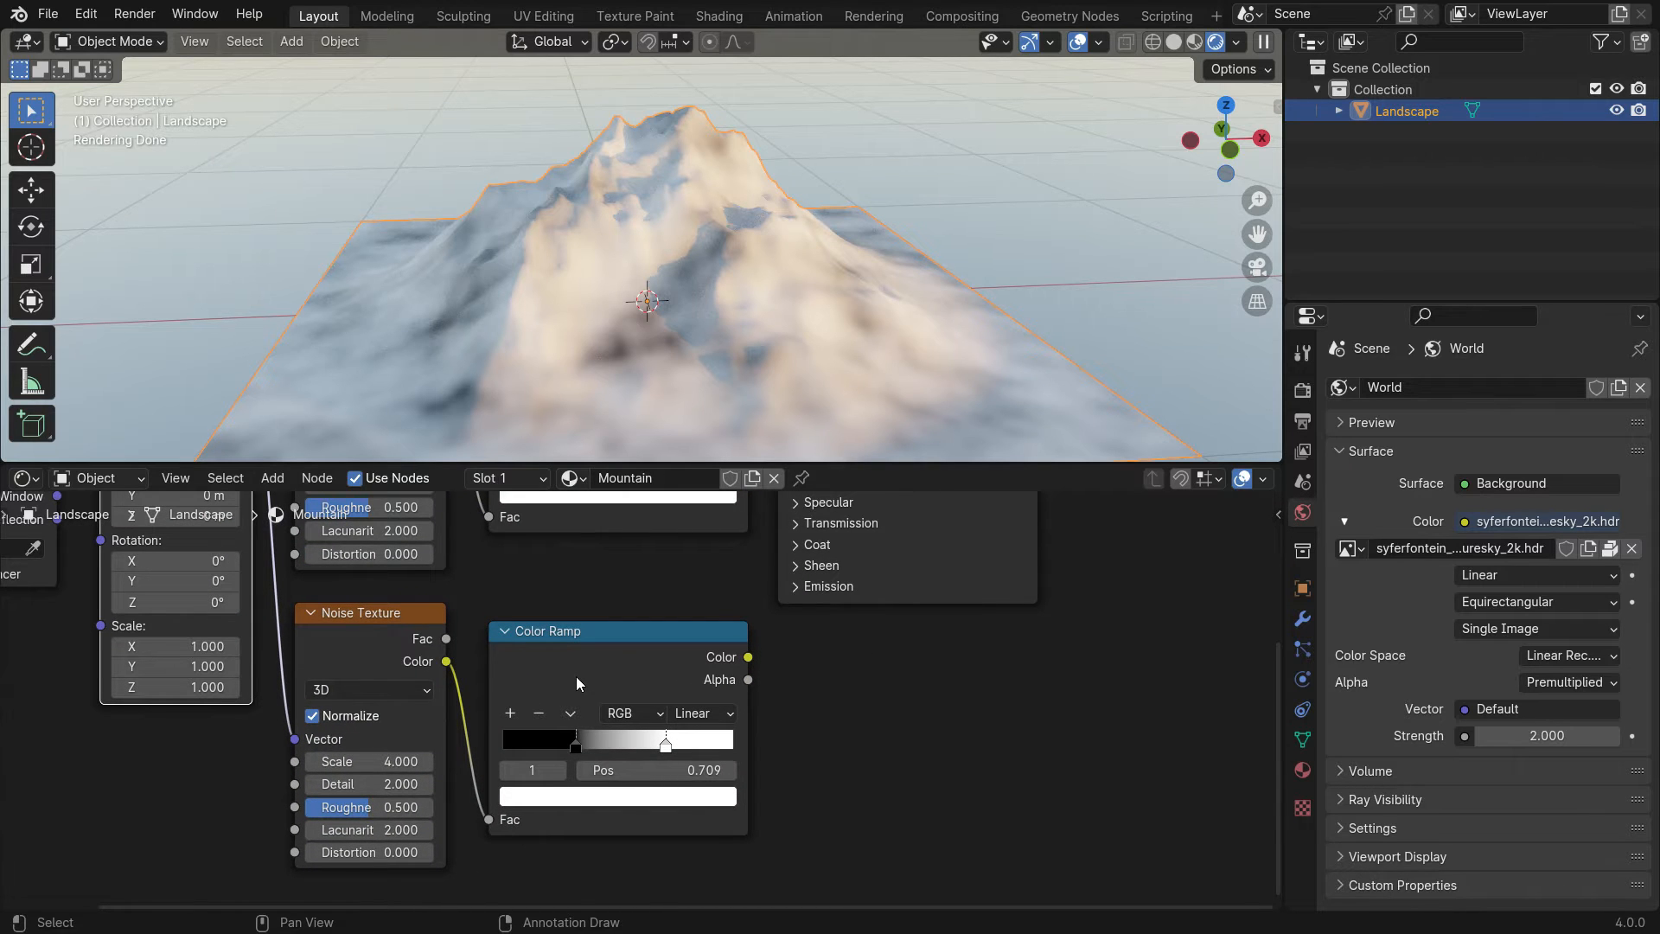
ctrl+shift+click(624, 632)
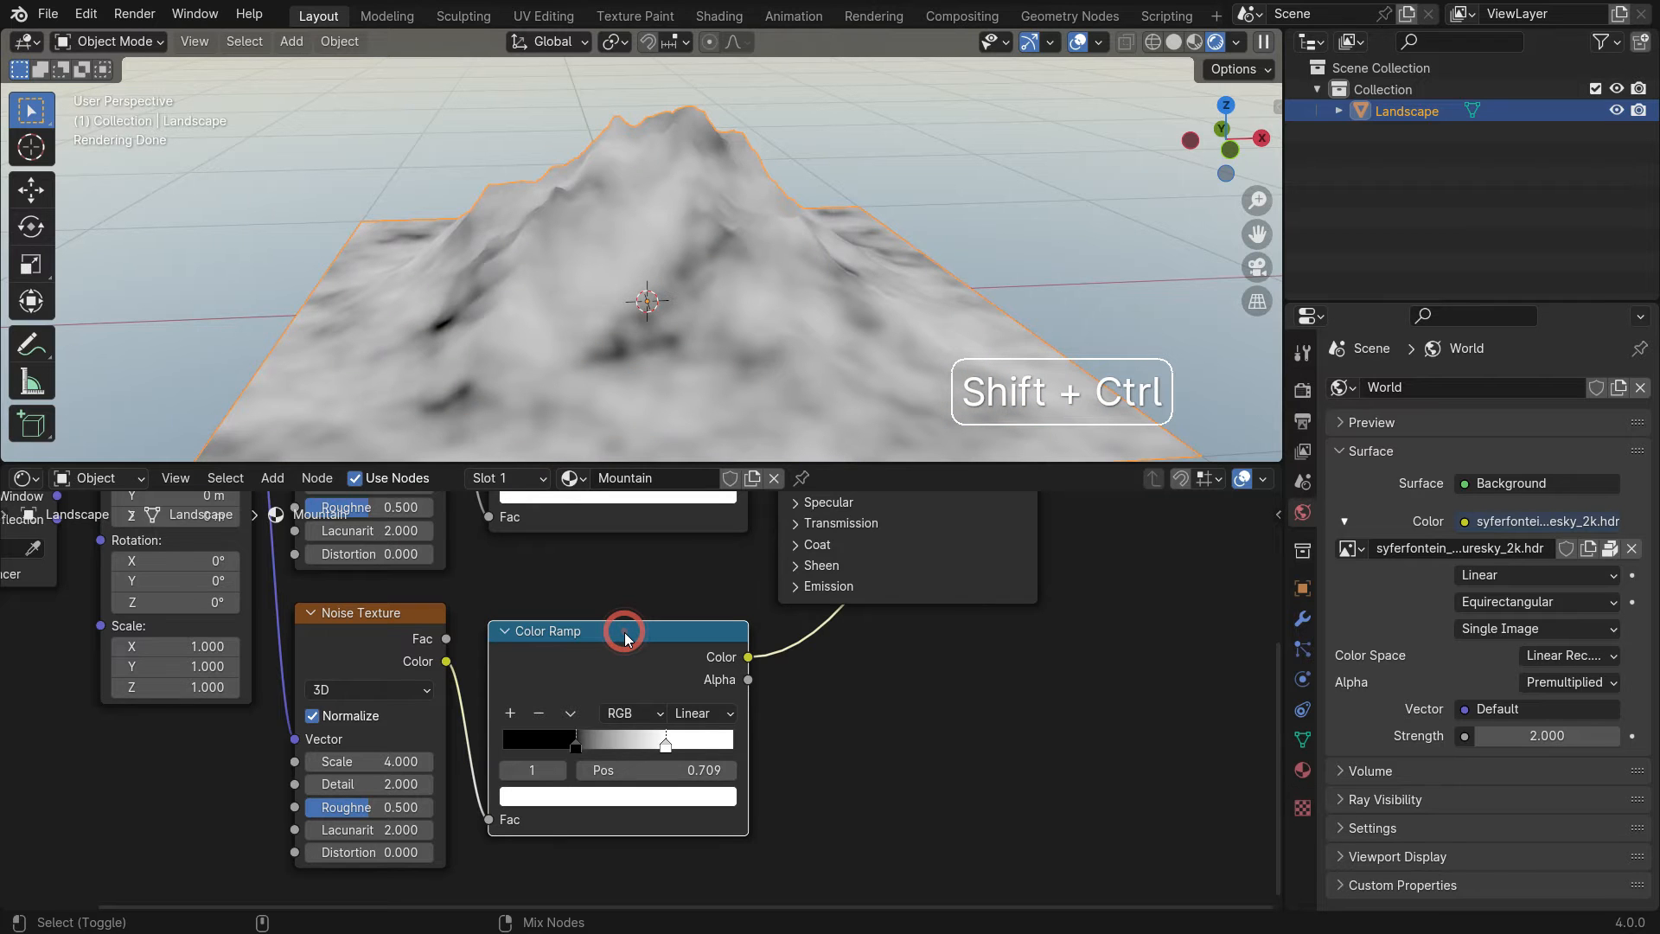
- Set the duplicated Noise Texture's Scale to 50 and Detail to 10
scroll(341, 761, up, 2)
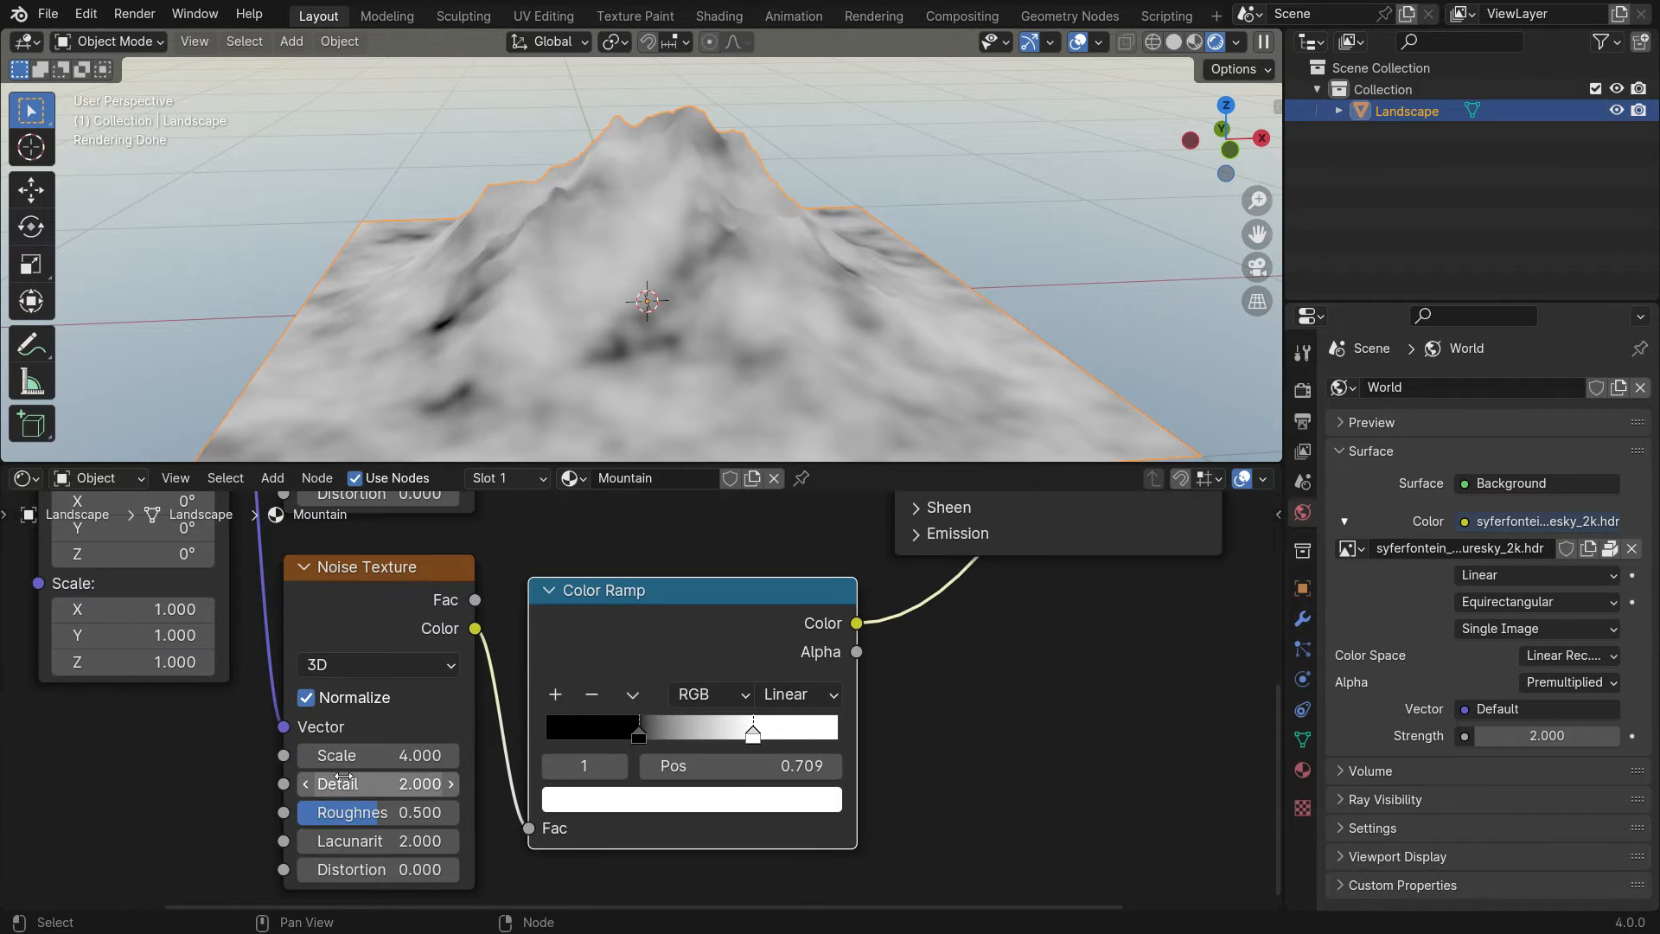
drag(341, 755, 536, 755)
click(356, 756)
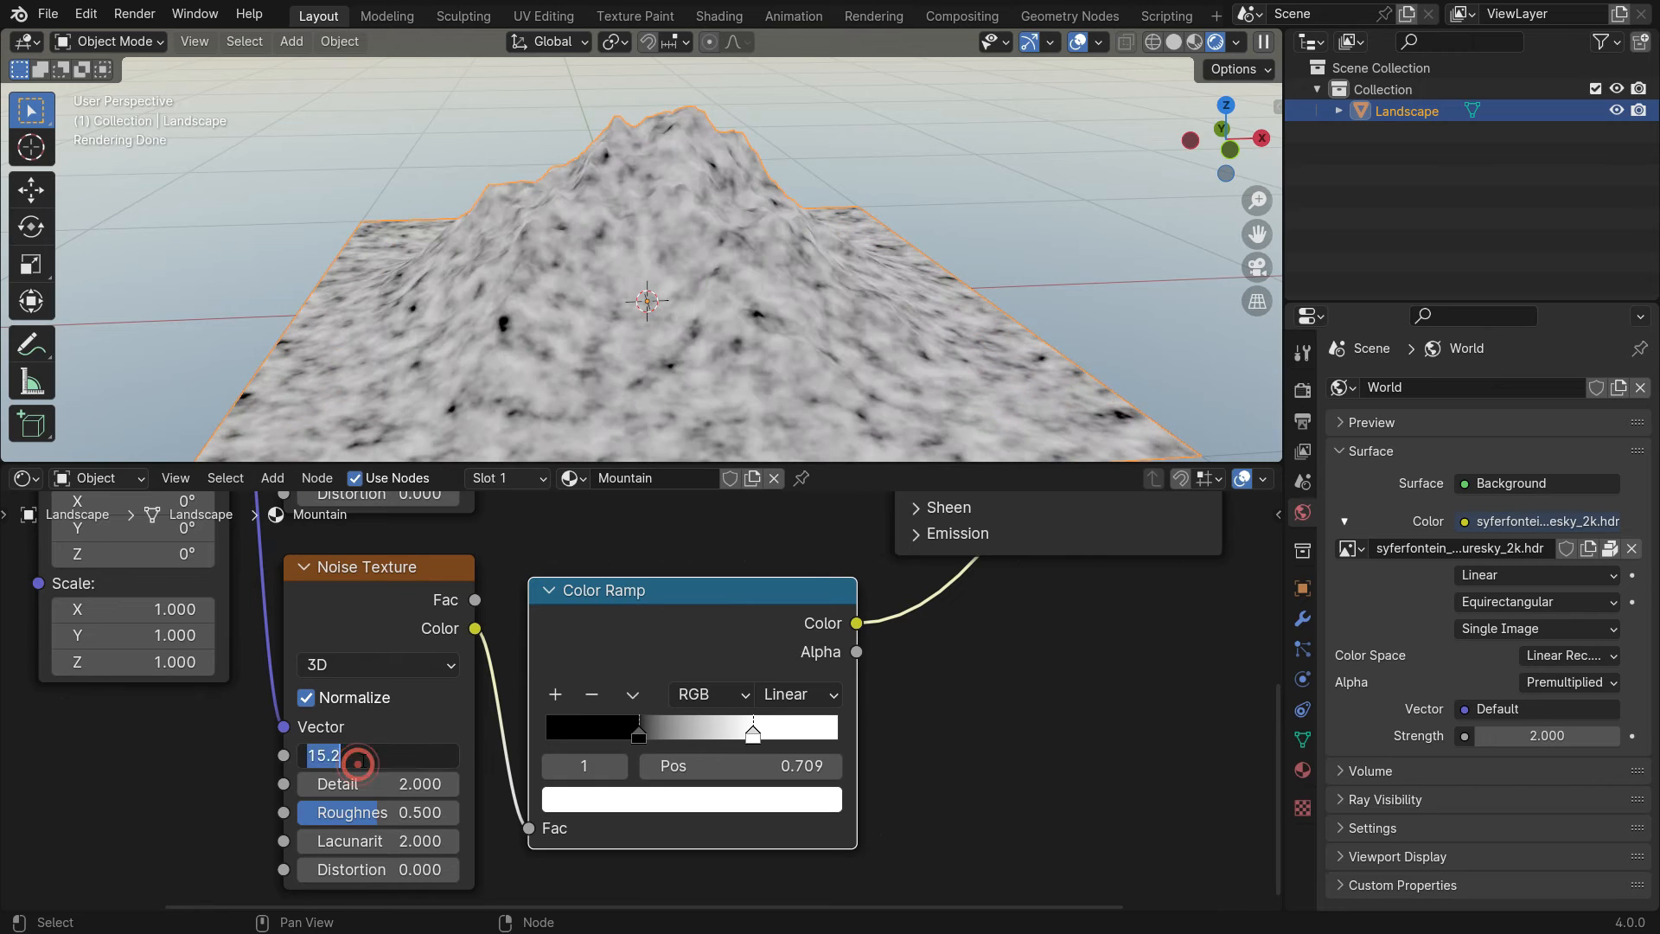
text(50)
key(Return)
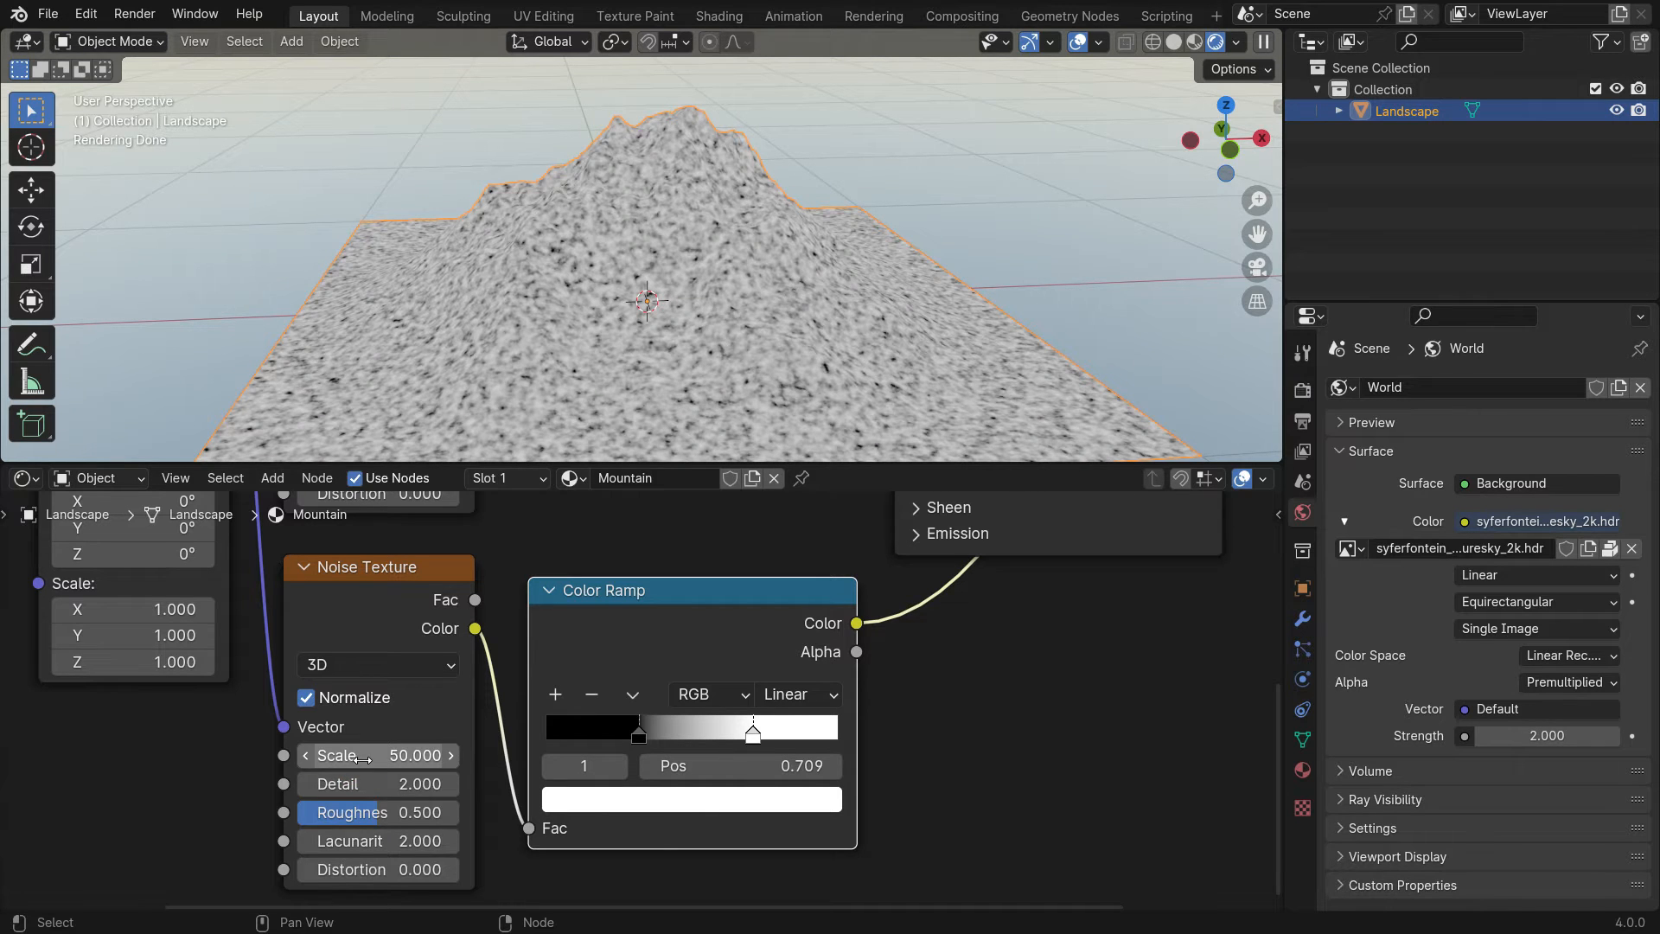
click(400, 783)
text(10)
key(Return)
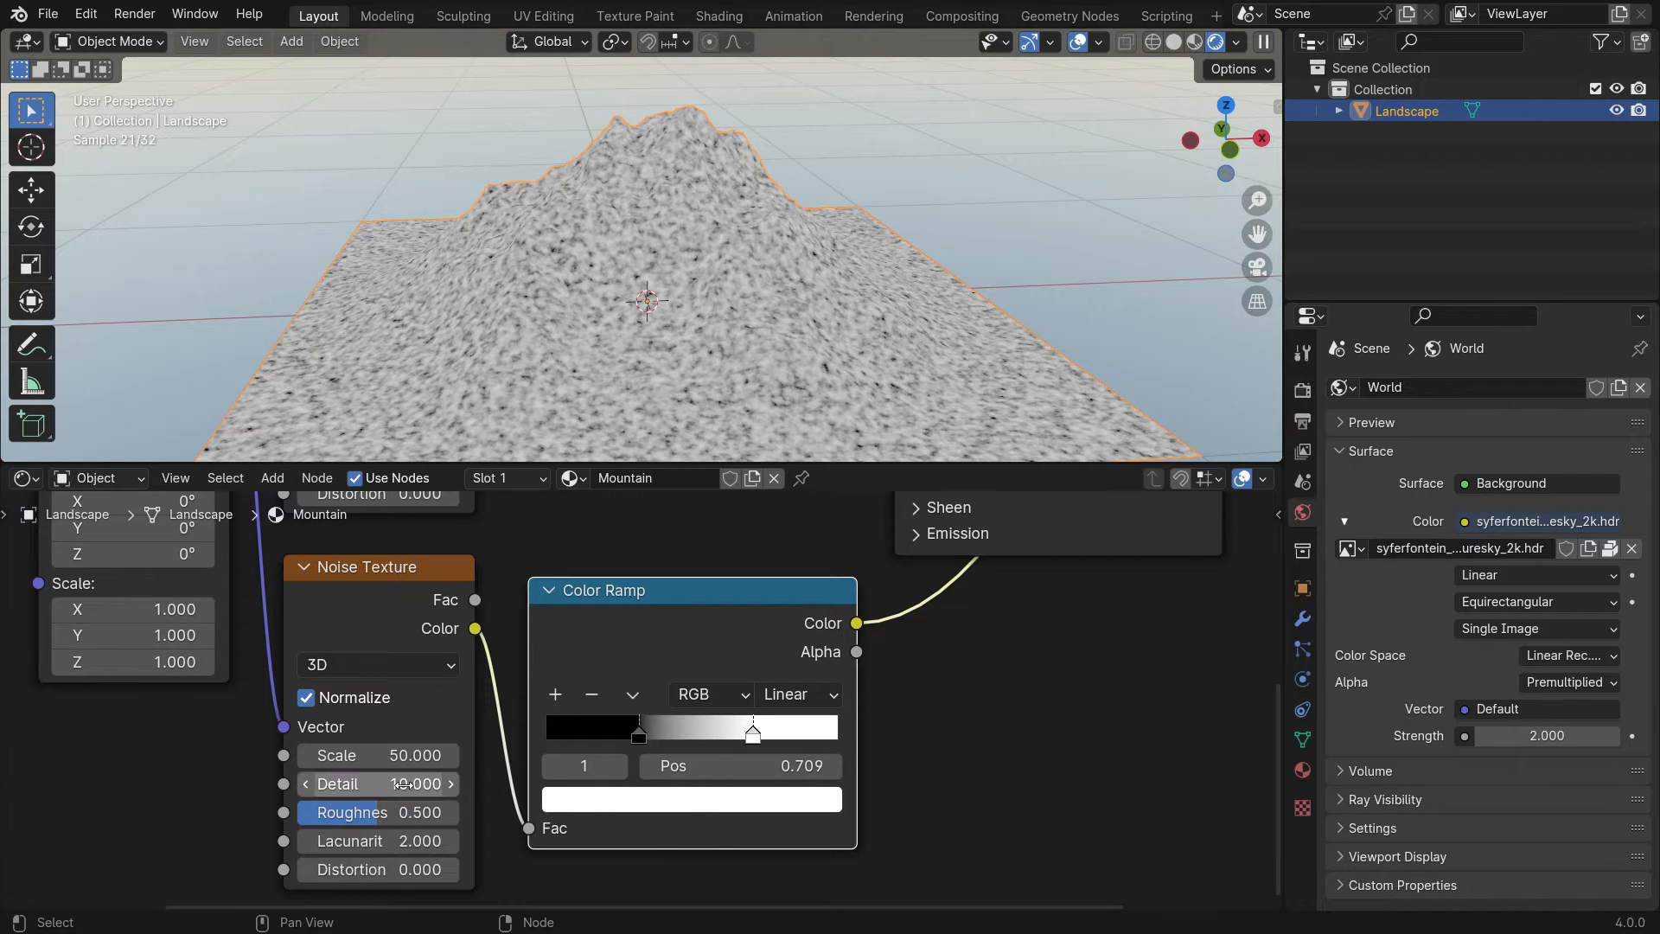
- Move the Principled BSDF and Material Output nodes further right to leave a gap after the Color Ramps
scroll(479, 786, down, 5)
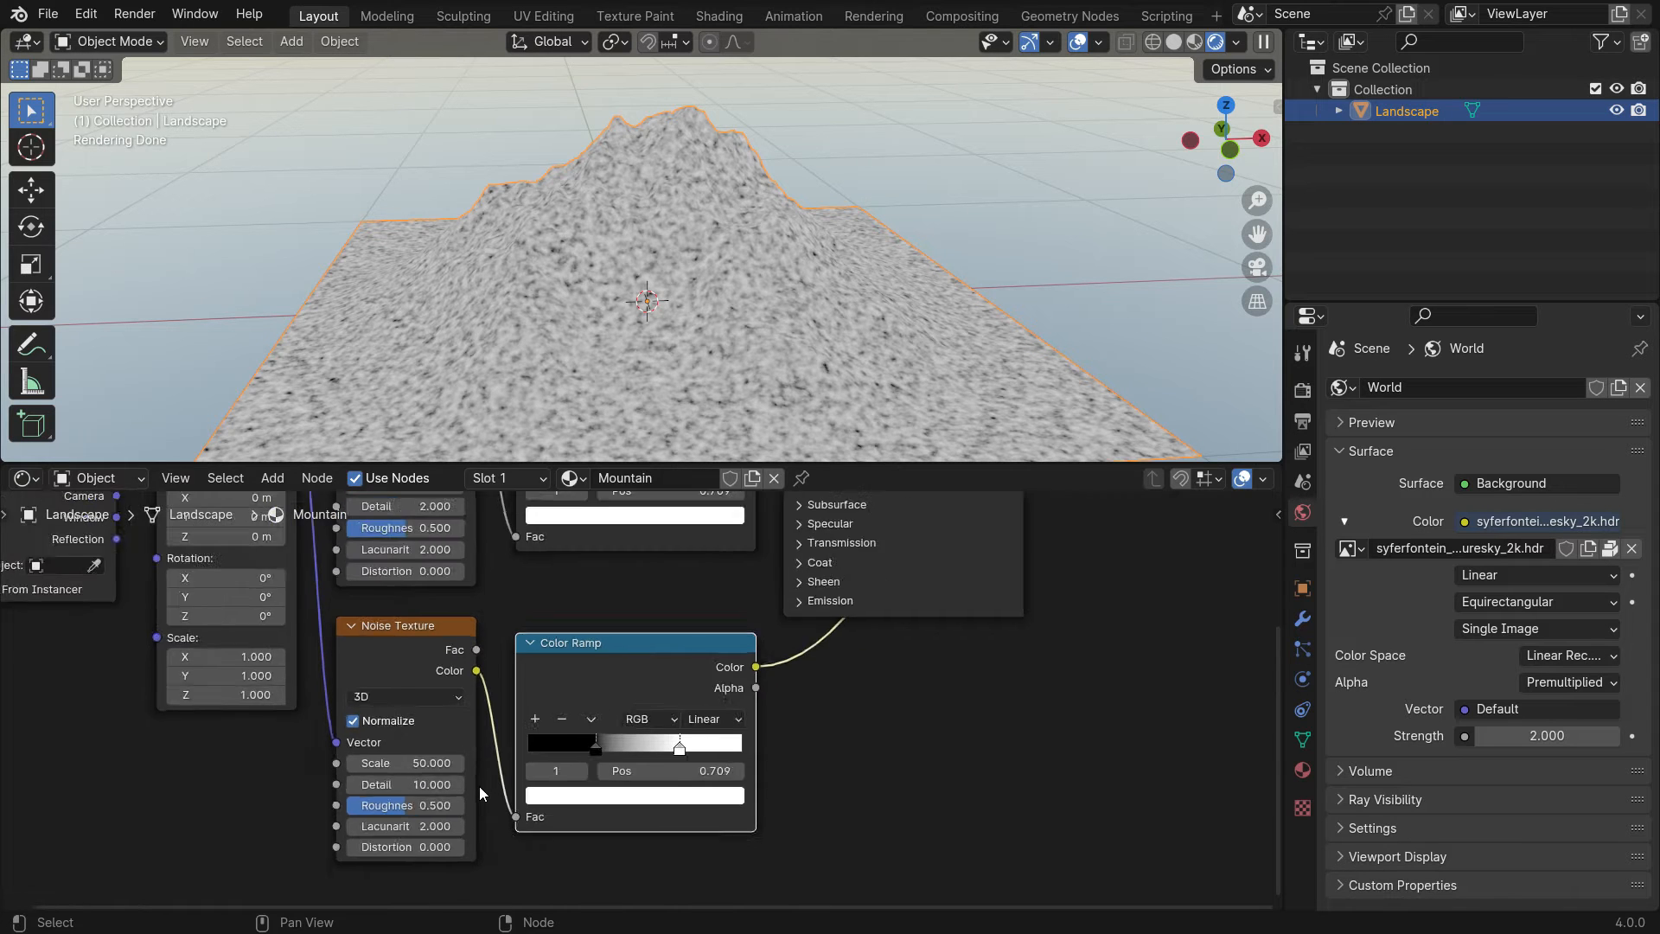
scroll(480, 786, down, 2)
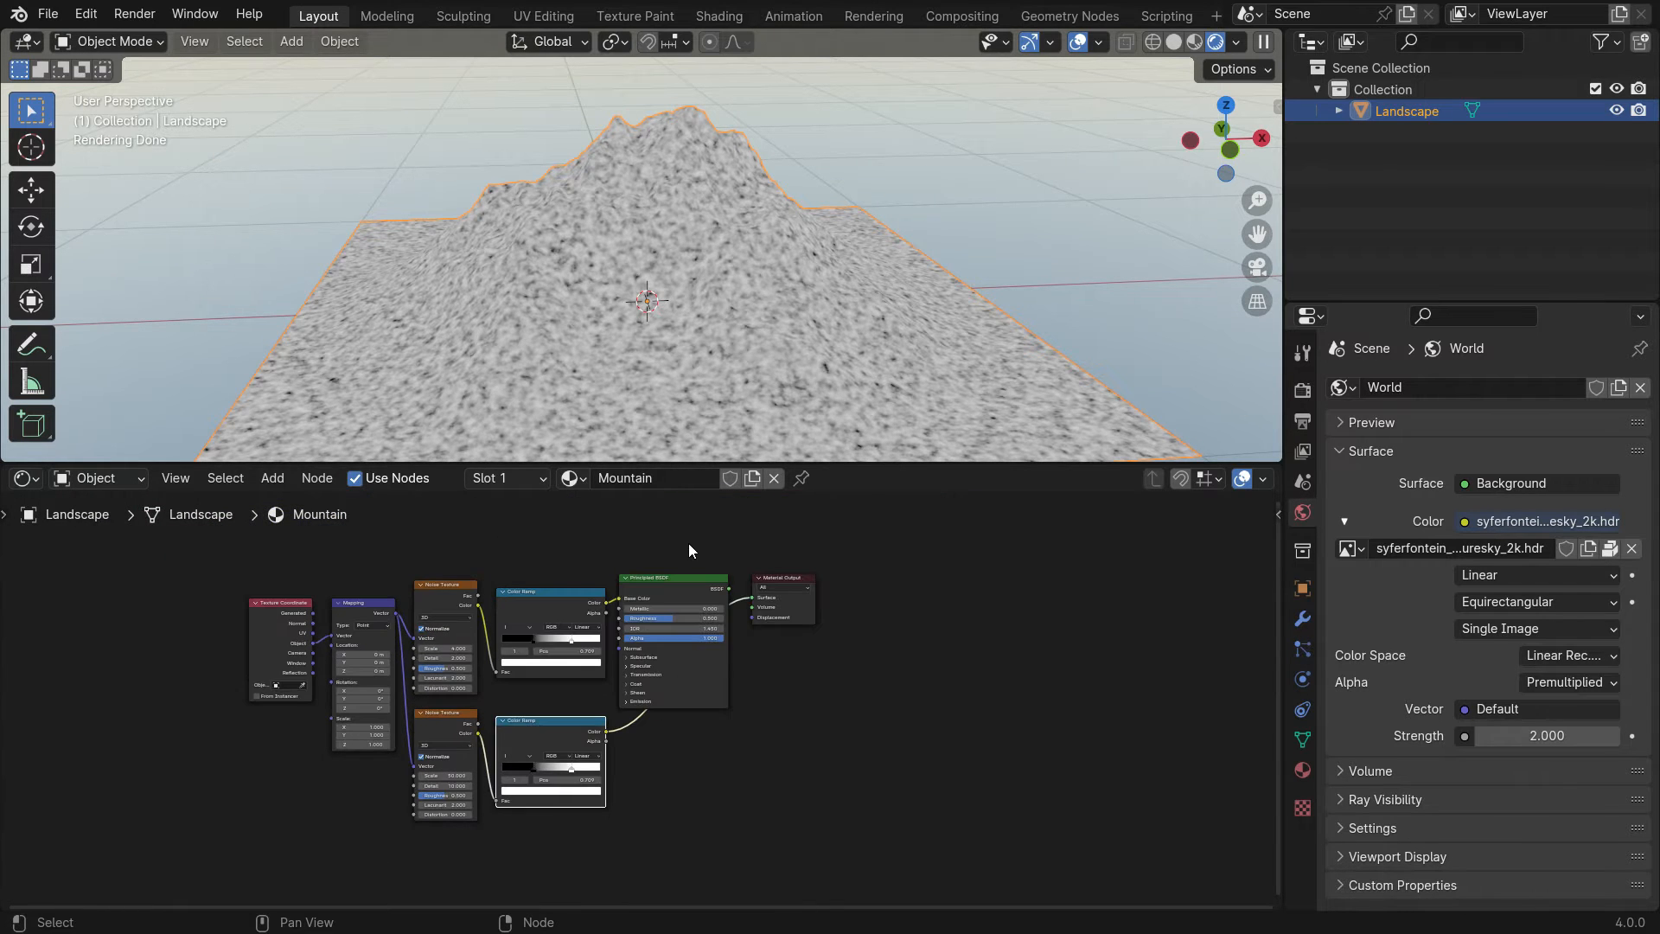
drag(688, 543, 791, 706)
key(g)
click(943, 719)
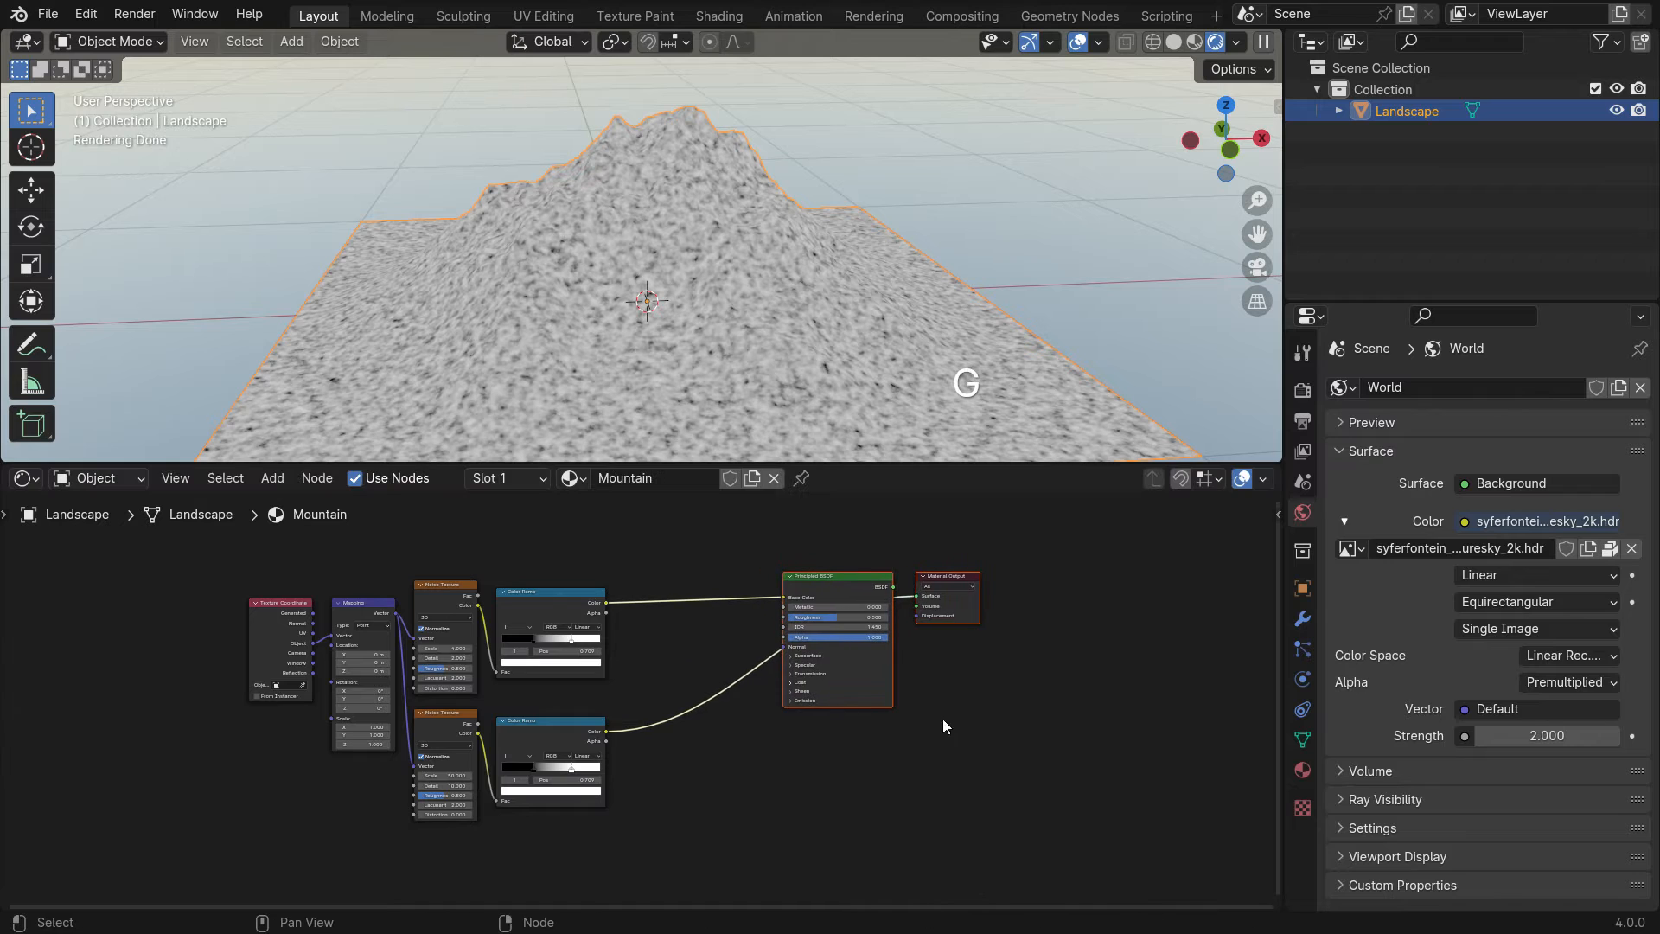
- Insert a Mix Color node into the link between the upper Color Ramp and the Principled BSDF's Base Color
scroll(673, 625, up, 4)
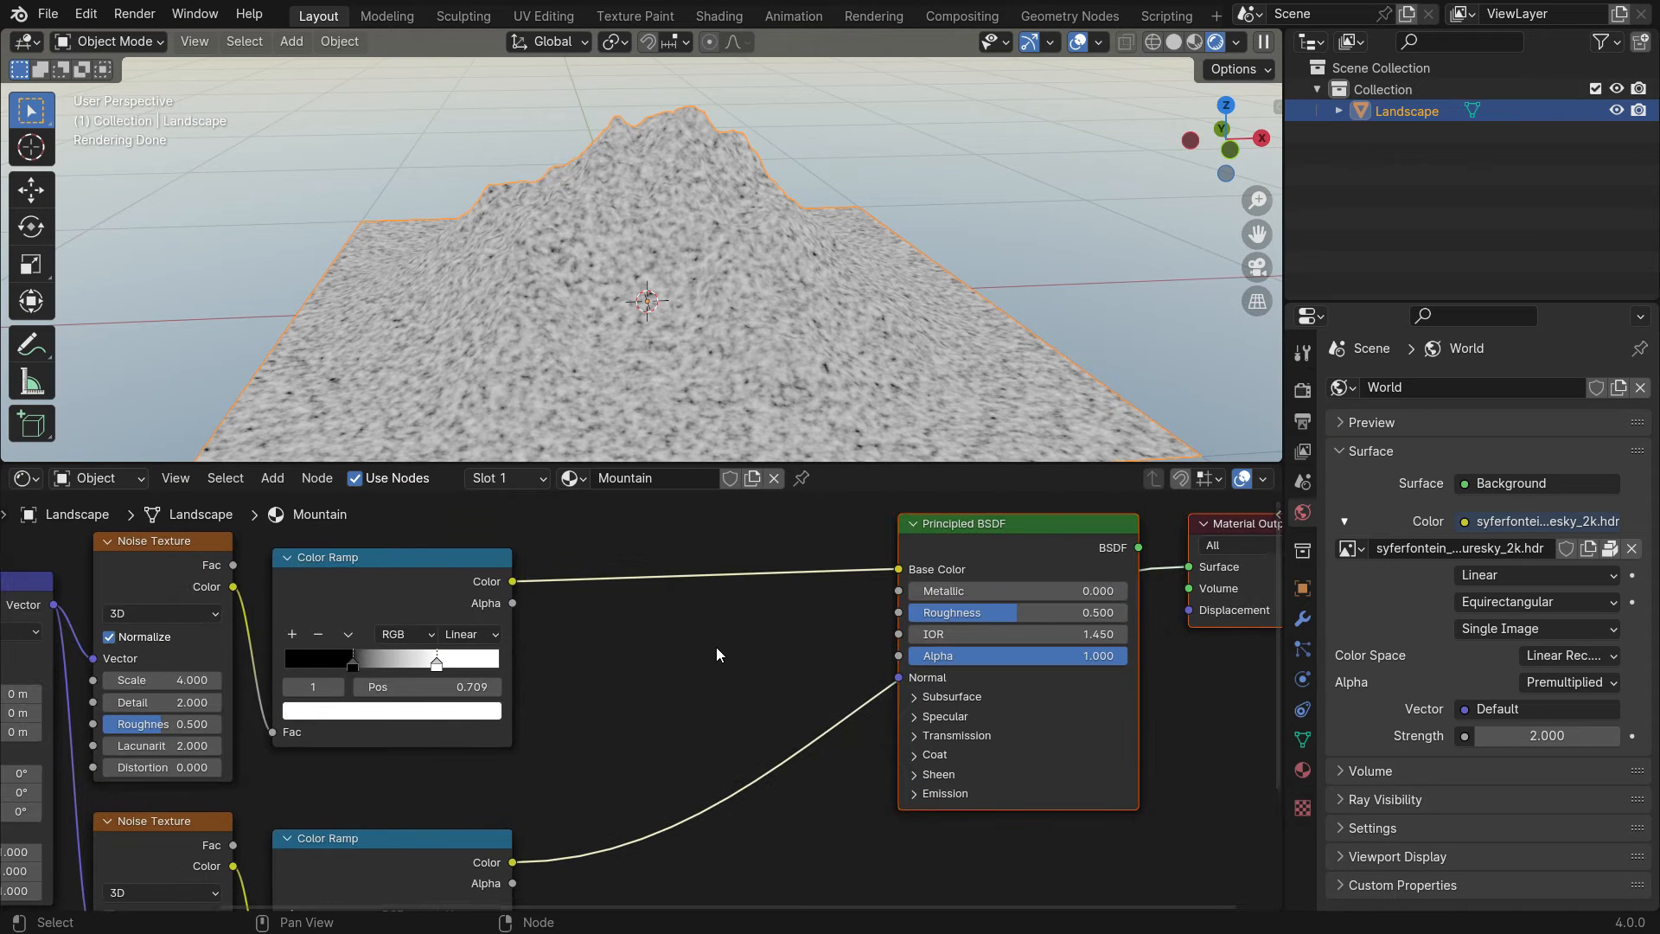
key(shift+a)
text(mix c)
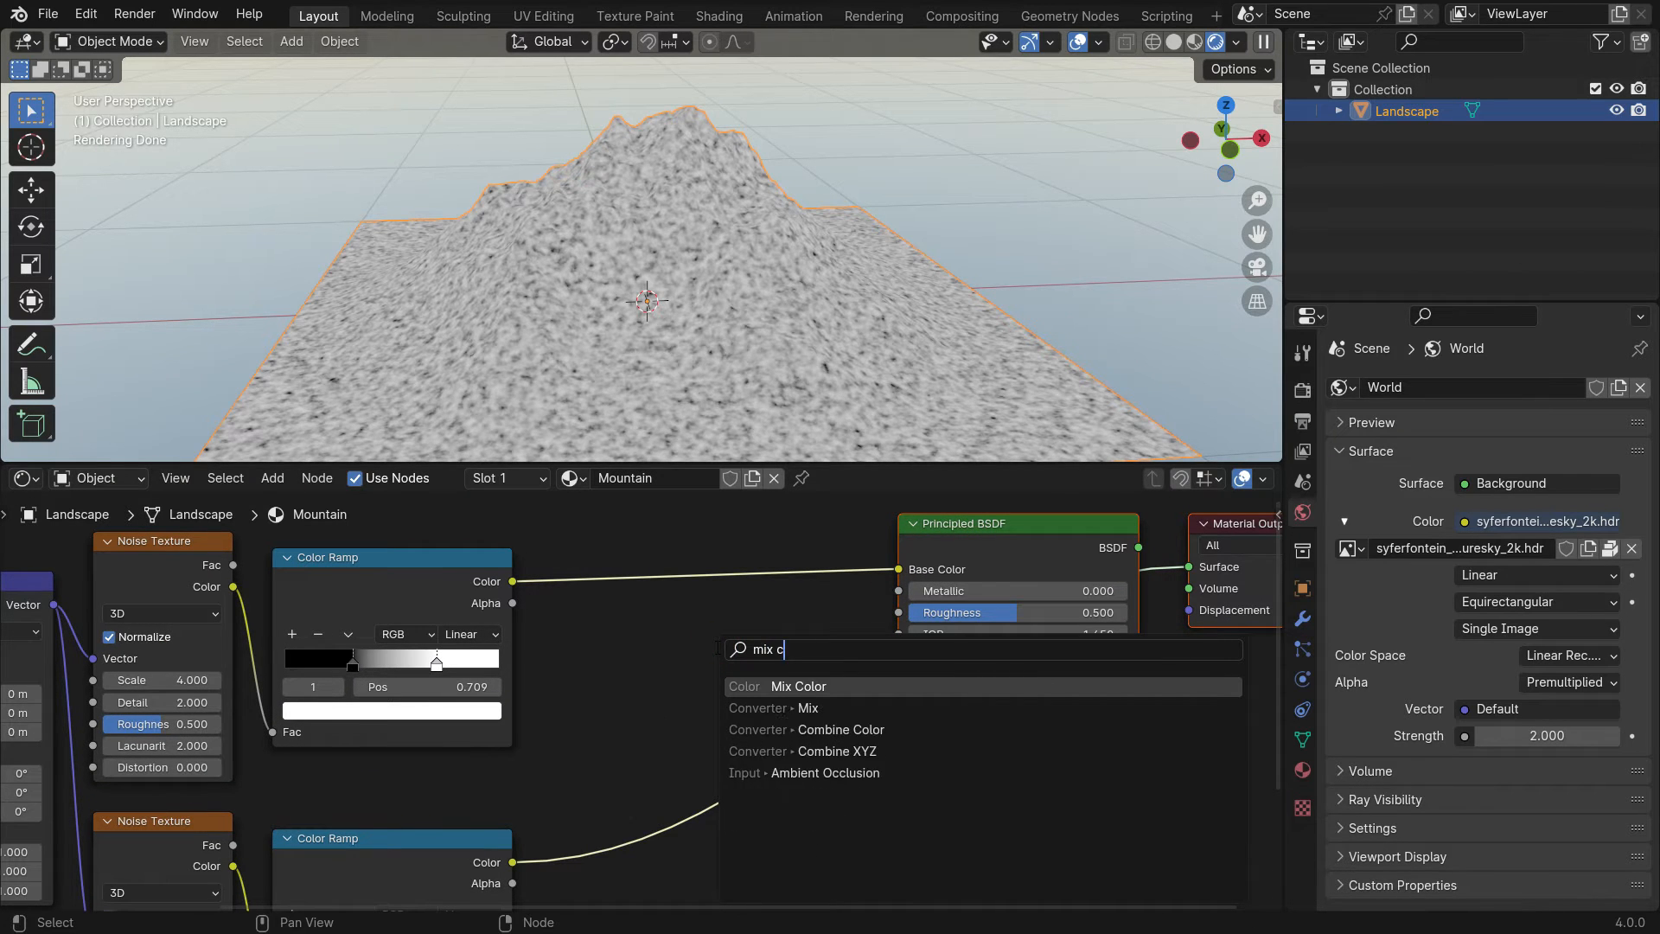
text(olor)
click(788, 686)
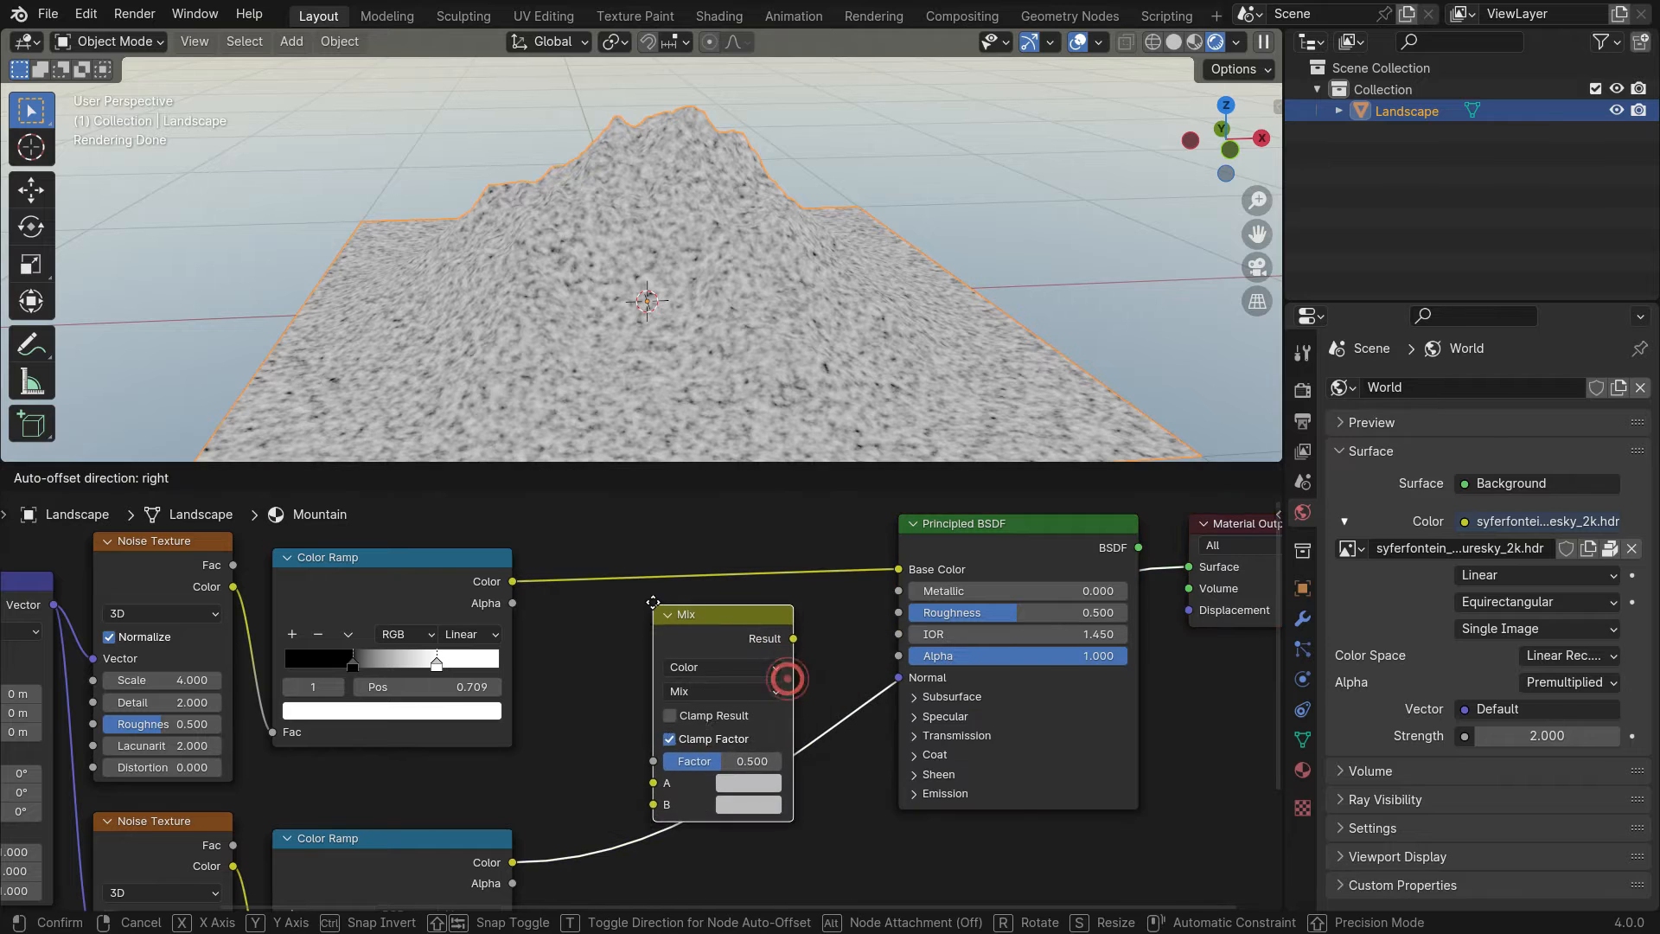
click(686, 543)
- Link the lower Color Ramp's Color output to the Mix node's B input
scroll(688, 538, down, 2)
scroll(681, 689, up, 1)
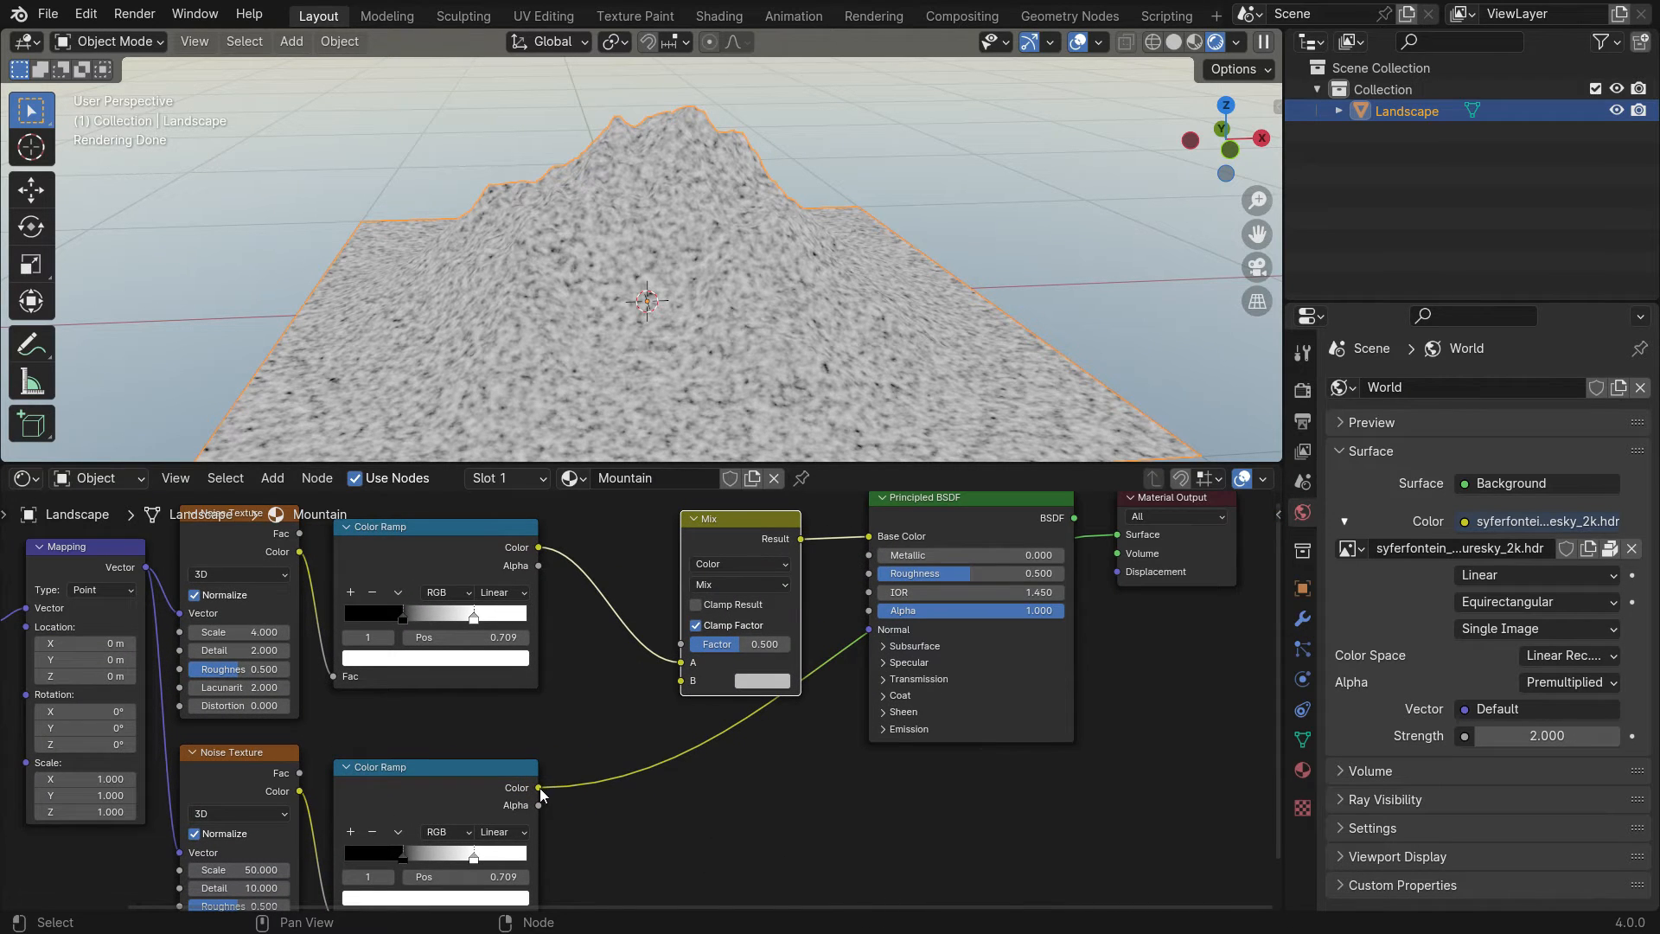
drag(540, 787, 682, 682)
- Reconnect the Principled BSDF's output to the Material Output's Surface input
scroll(641, 749, down, 1)
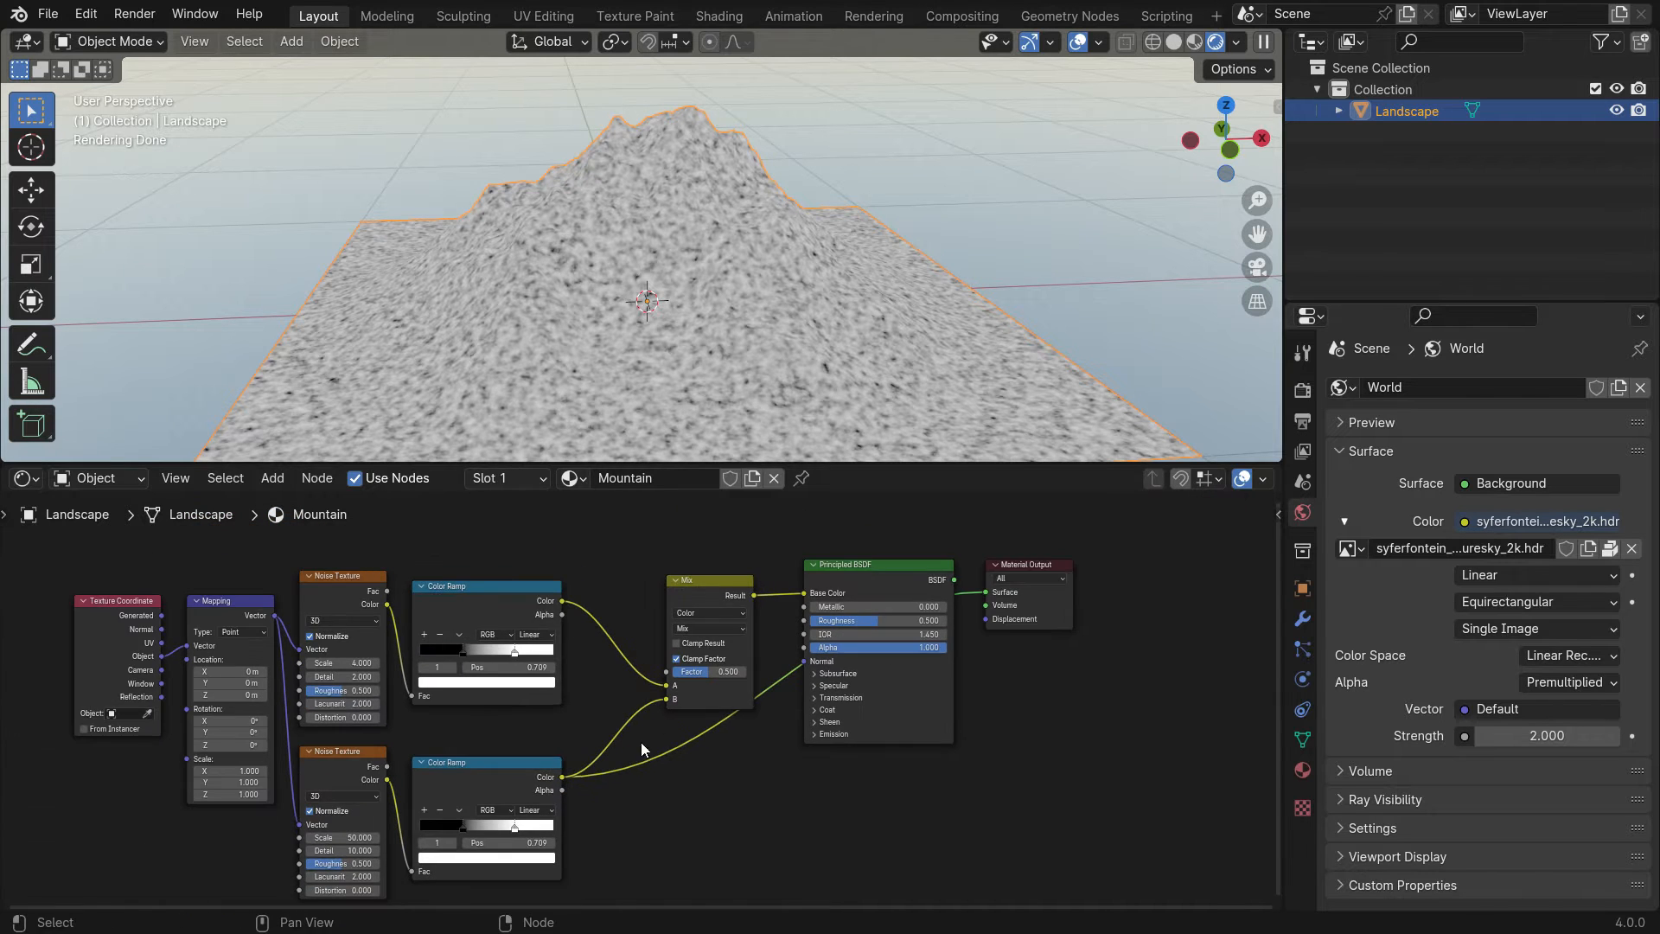
scroll(794, 664, up, 2)
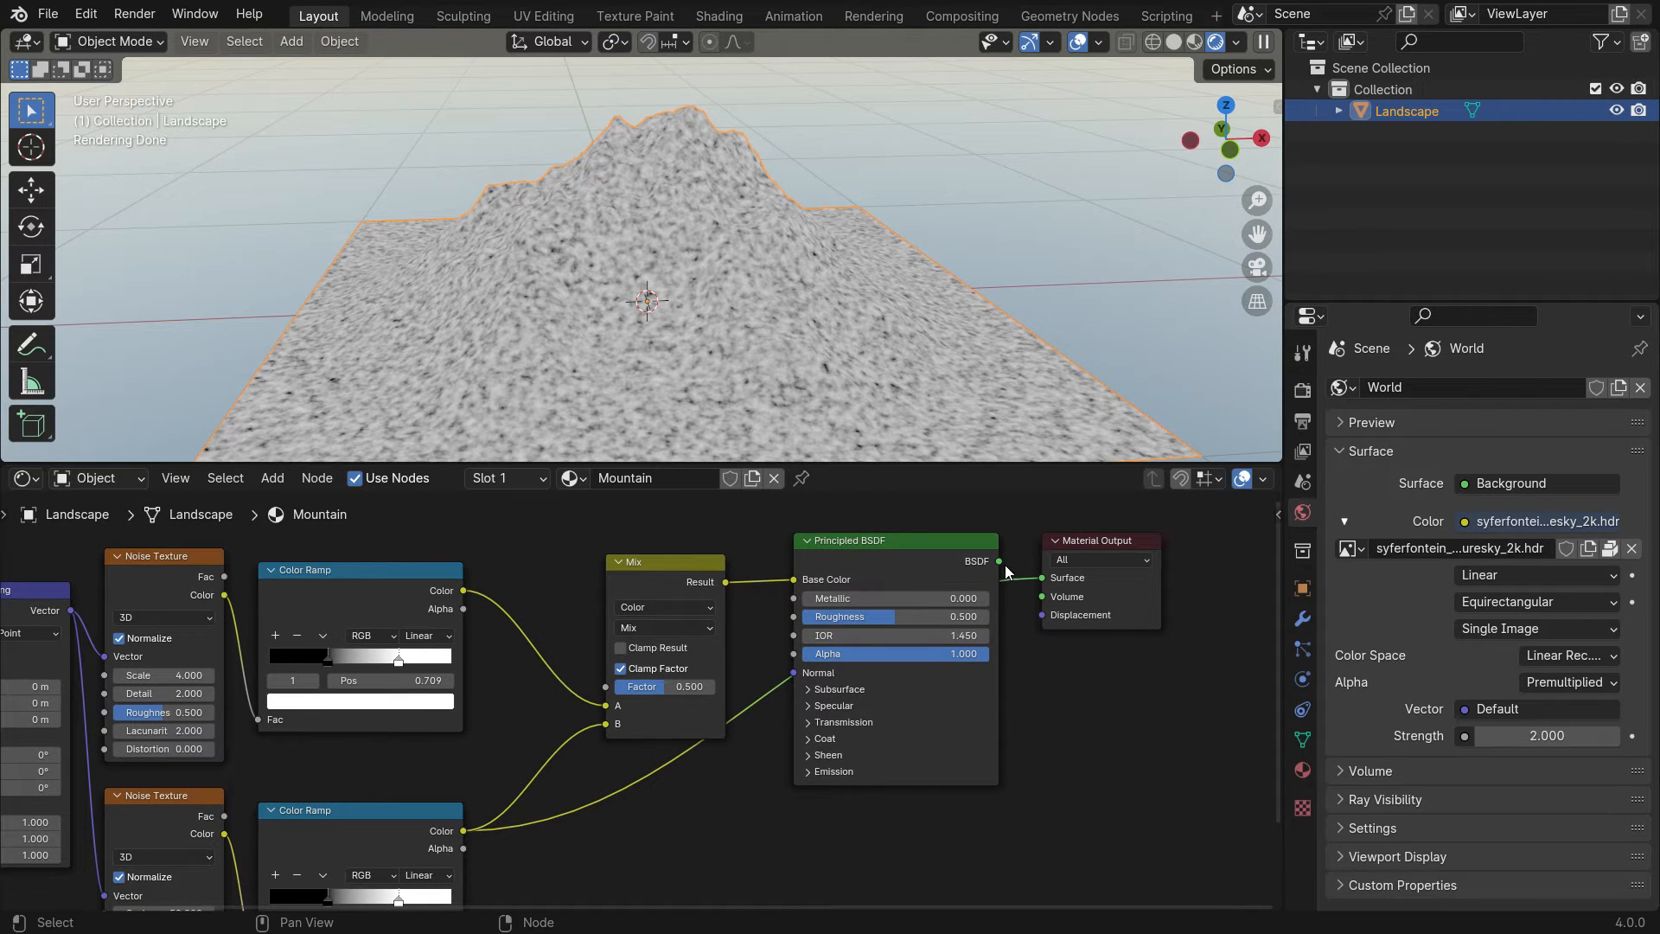
drag(1001, 562, 1042, 580)
scroll(770, 215, down, 1)
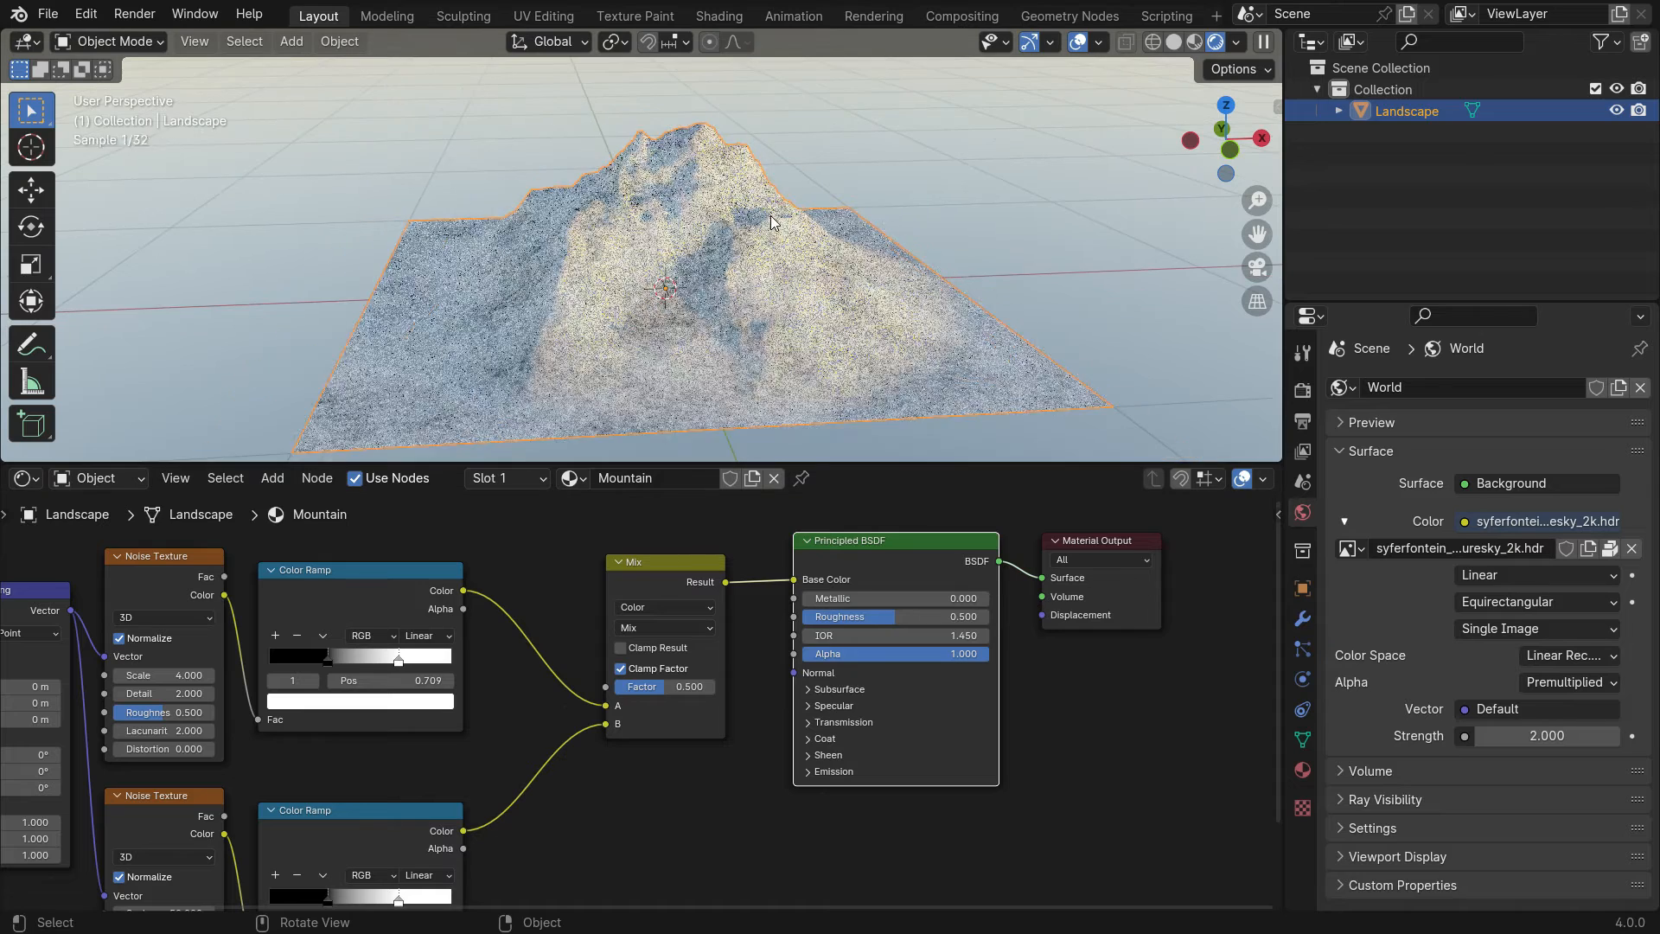
scroll(773, 223, up, 1)
- Set the Mix node's Factor to 0.1
scroll(677, 680, up, 3)
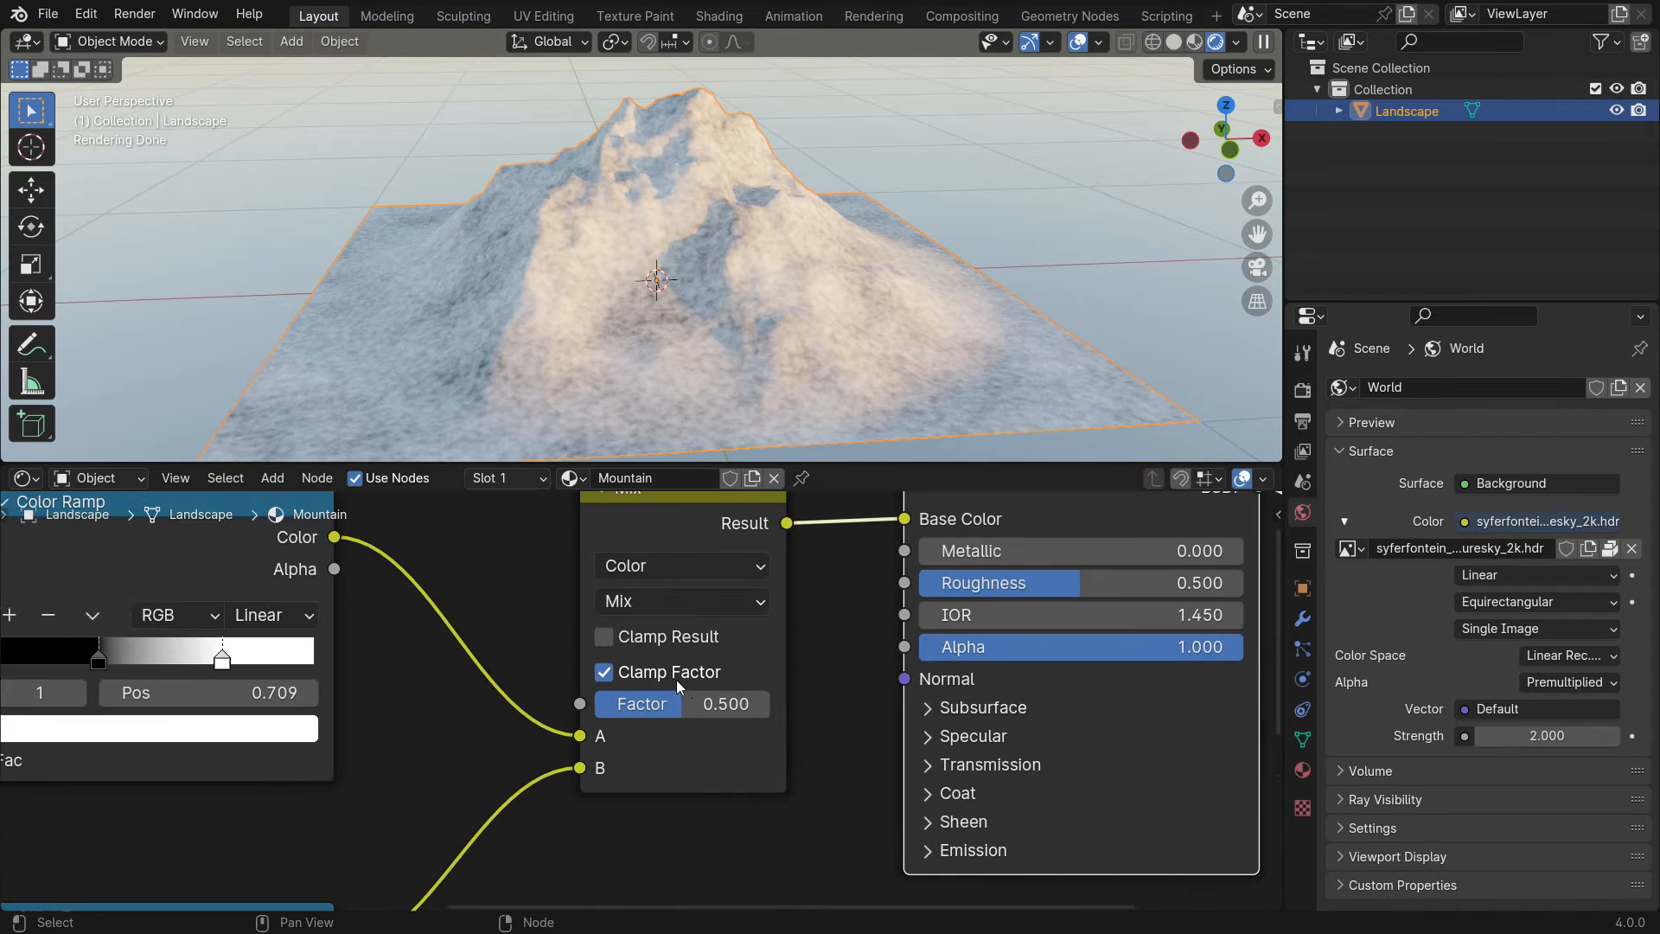
mouse_move(697, 718)
mouse_down()
mouse_move(589, 710)
mouse_move(769, 709)
mouse_up()
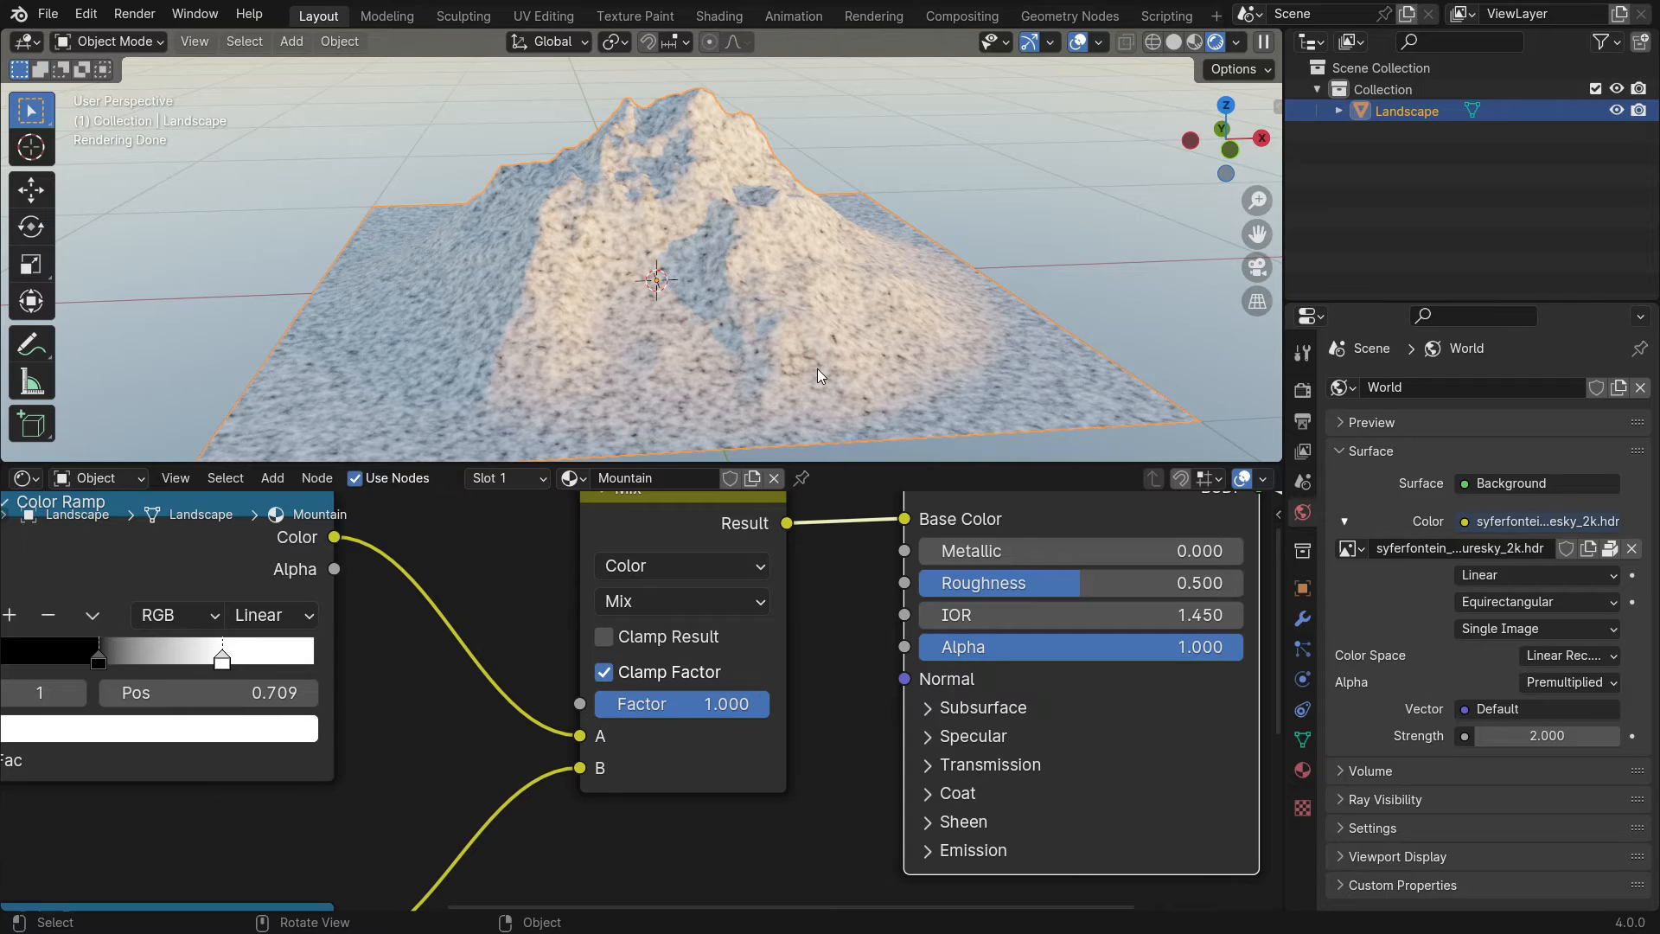
click(729, 707)
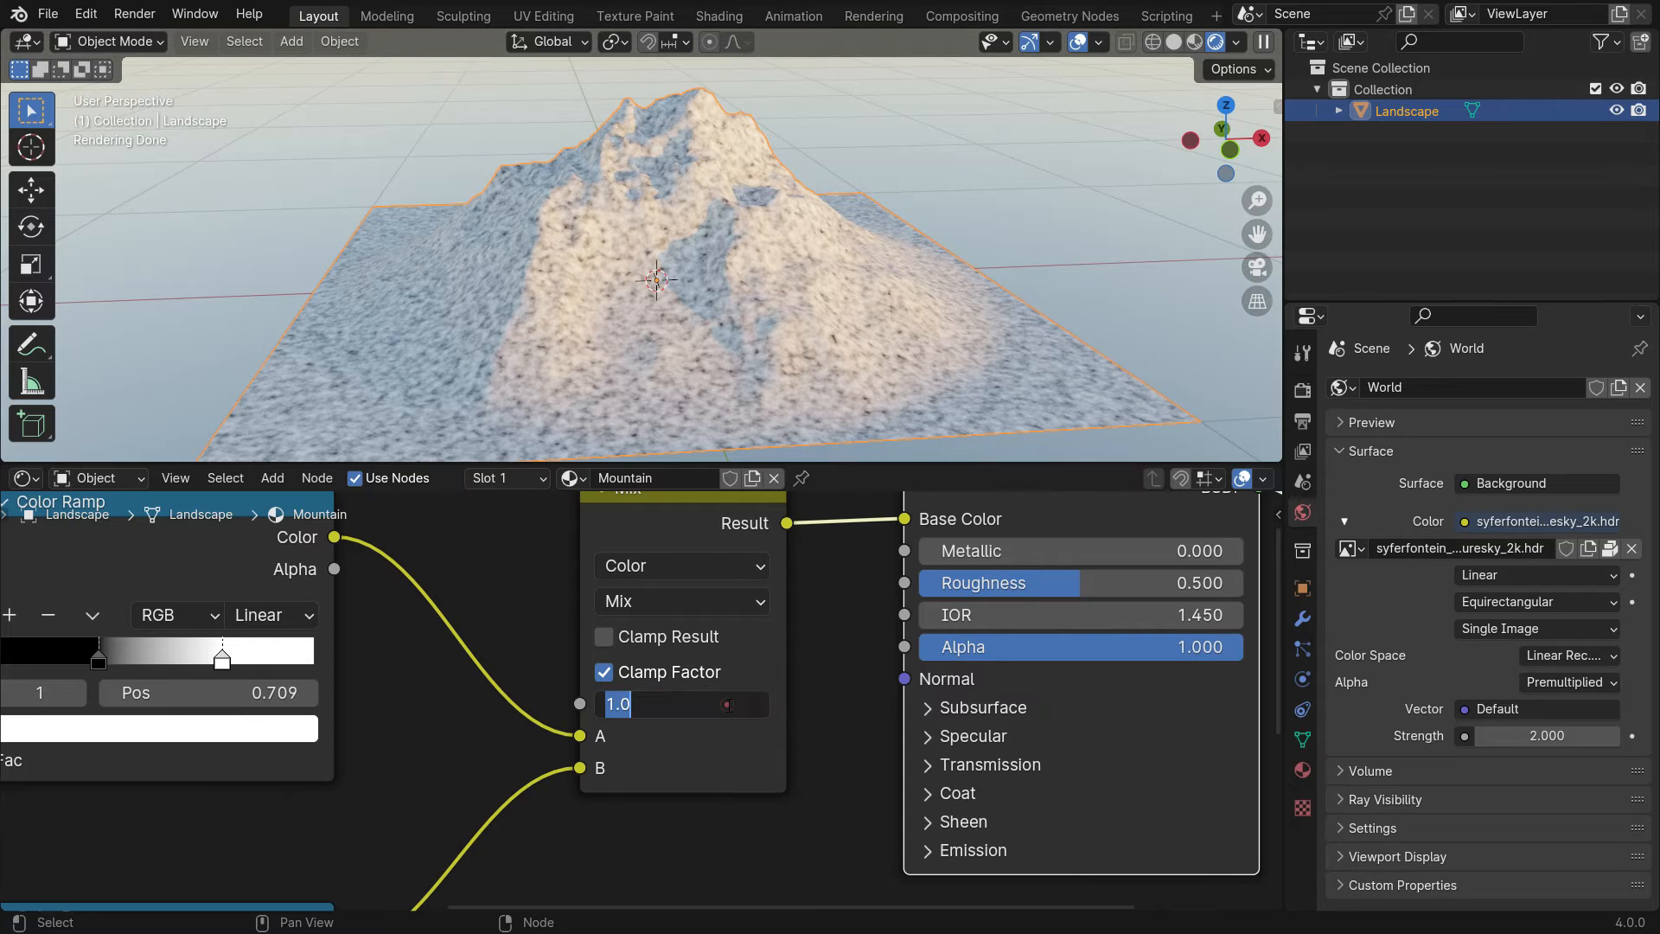
text(0.1)
key(Return)
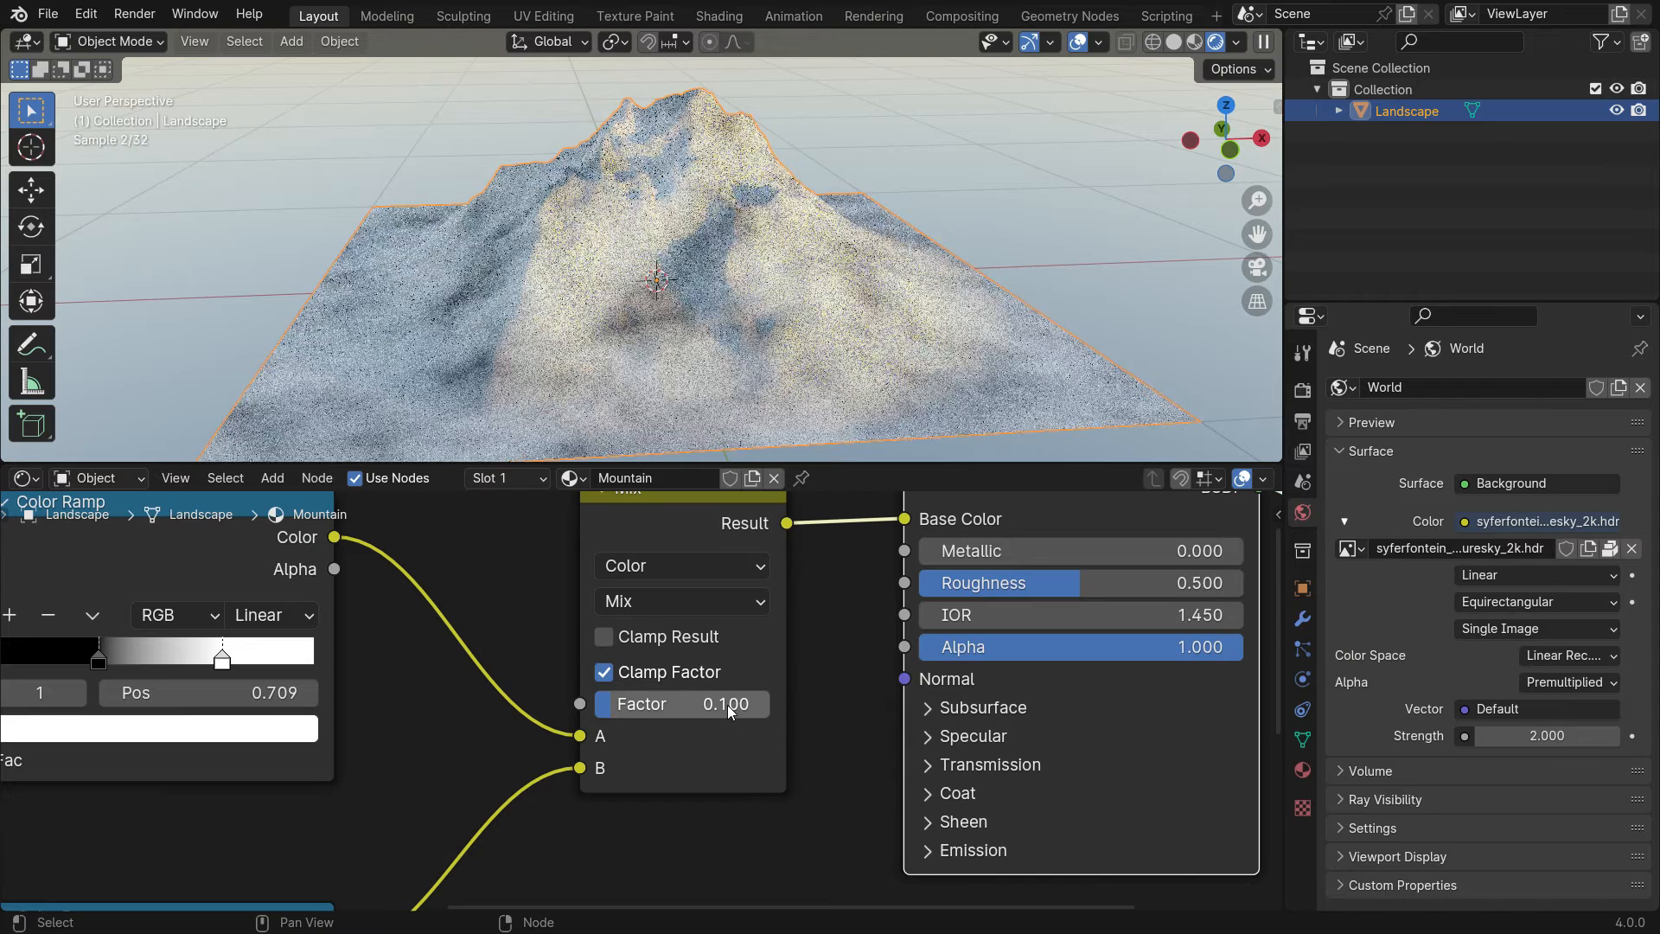
scroll(712, 275, up, 2)
scroll(711, 277, down, 2)
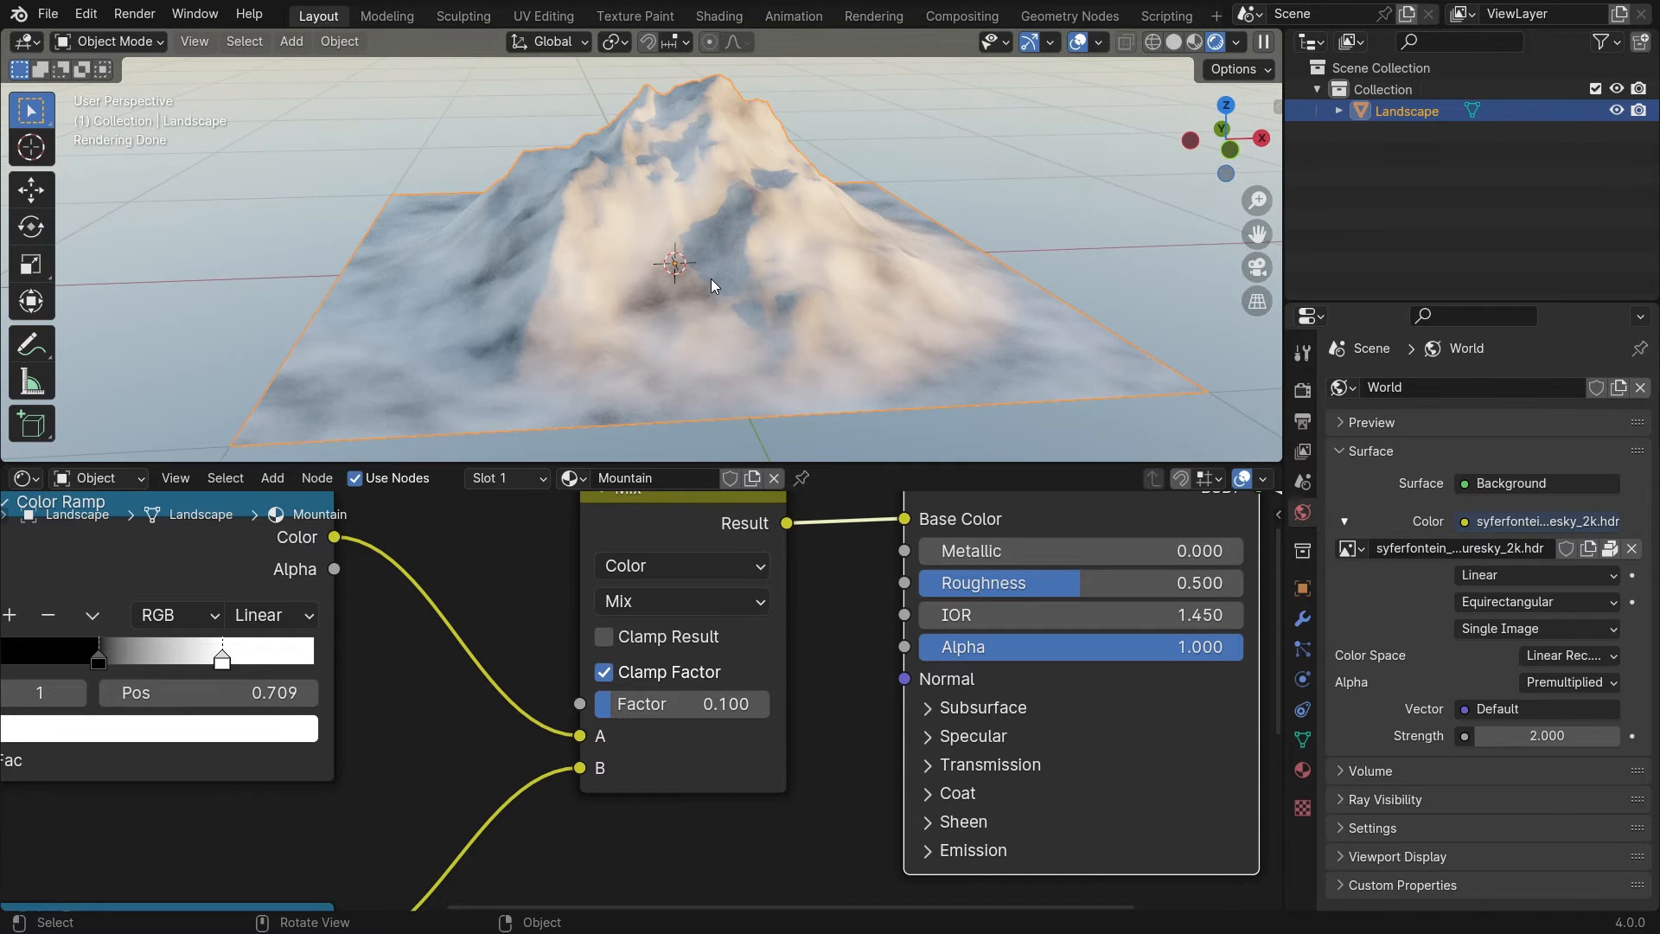
- Move the Principled BSDF and Material Output nodes further right to open a gap after the Mix node
scroll(688, 566, down, 4)
drag(764, 542, 895, 727)
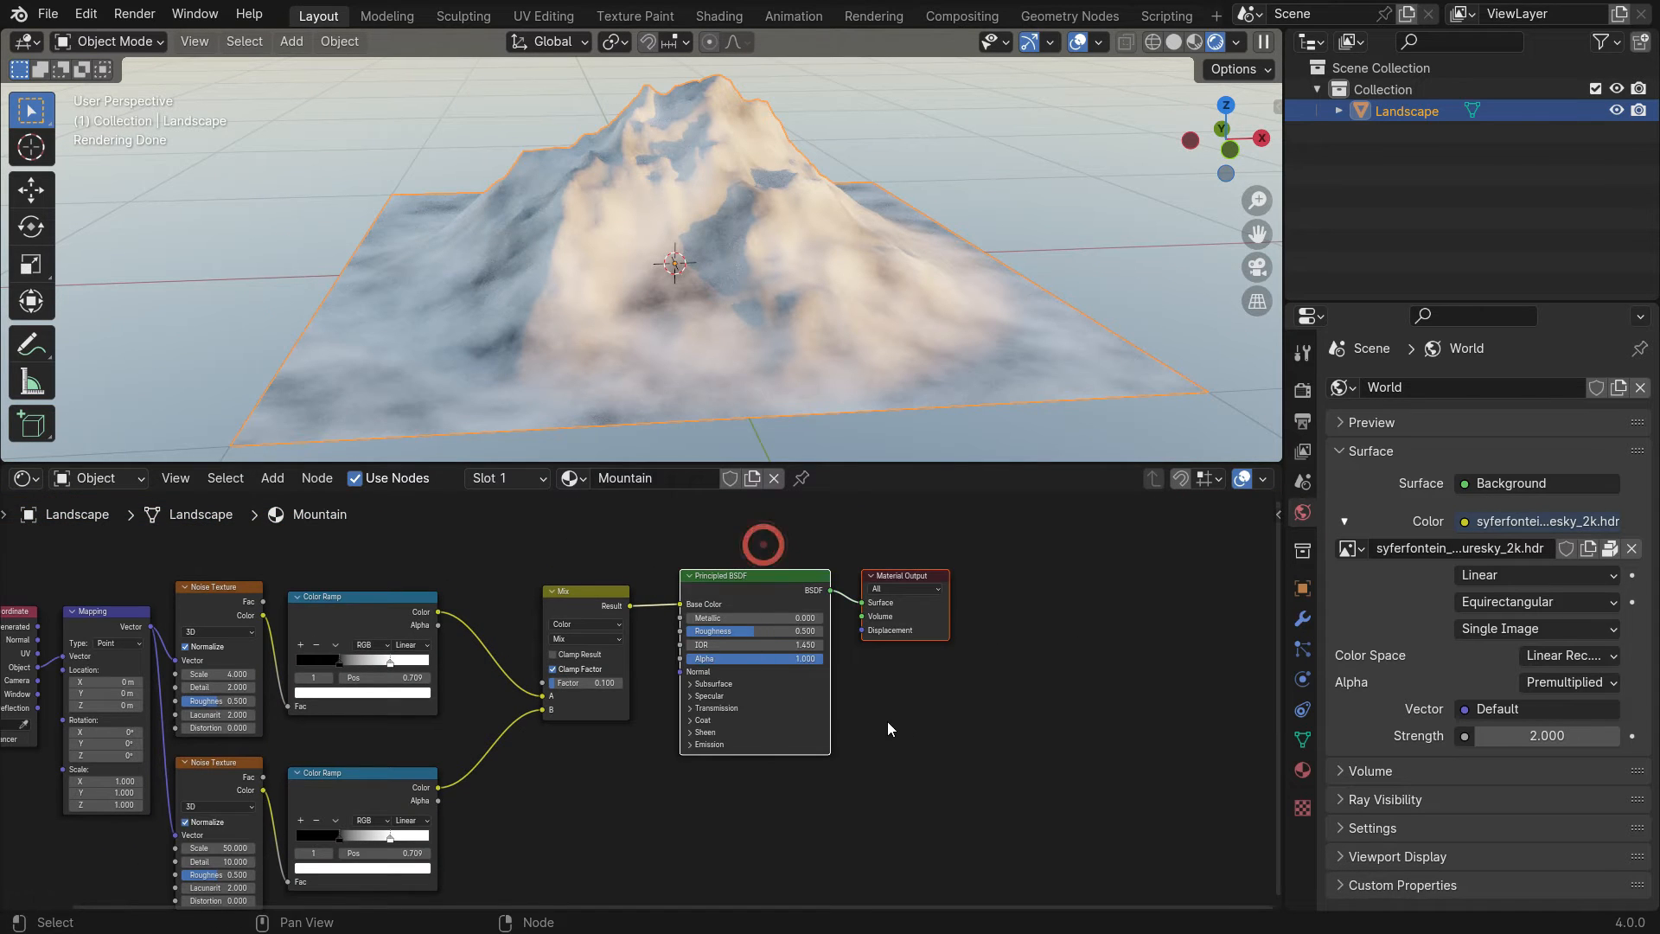
key(g)
click(1060, 727)
- Insert a Color Ramp node into the link between the Mix node's Result and the Principled BSDF's Base Color
scroll(723, 543, up, 5)
key(shift+a)
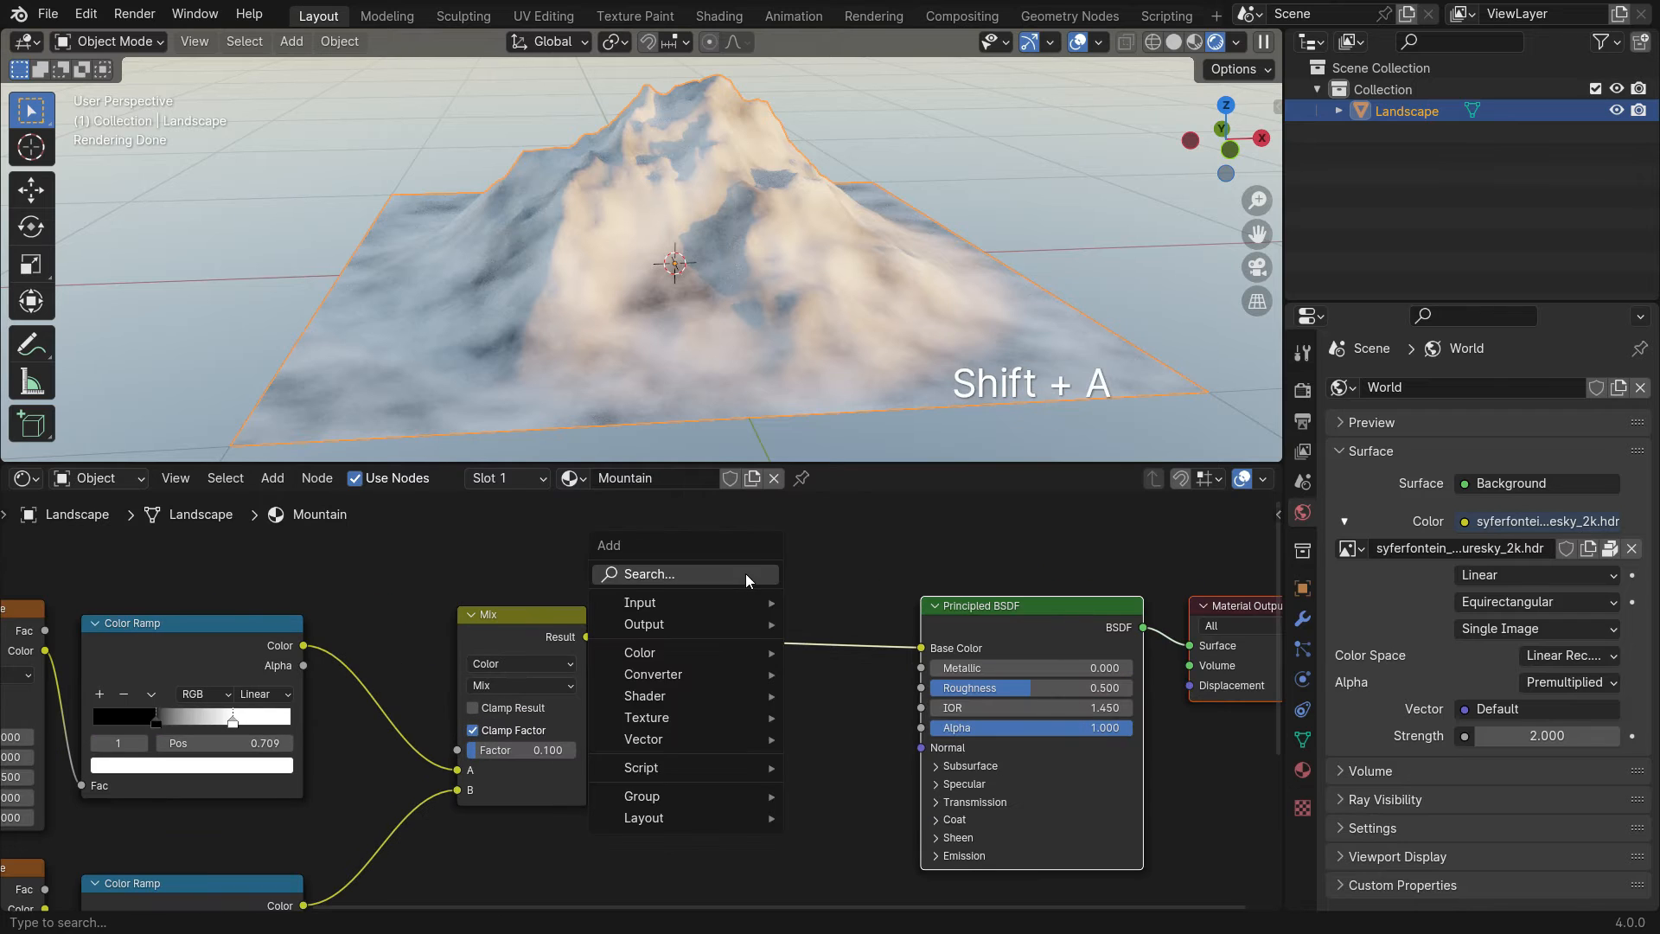
text(color)
key(Down)
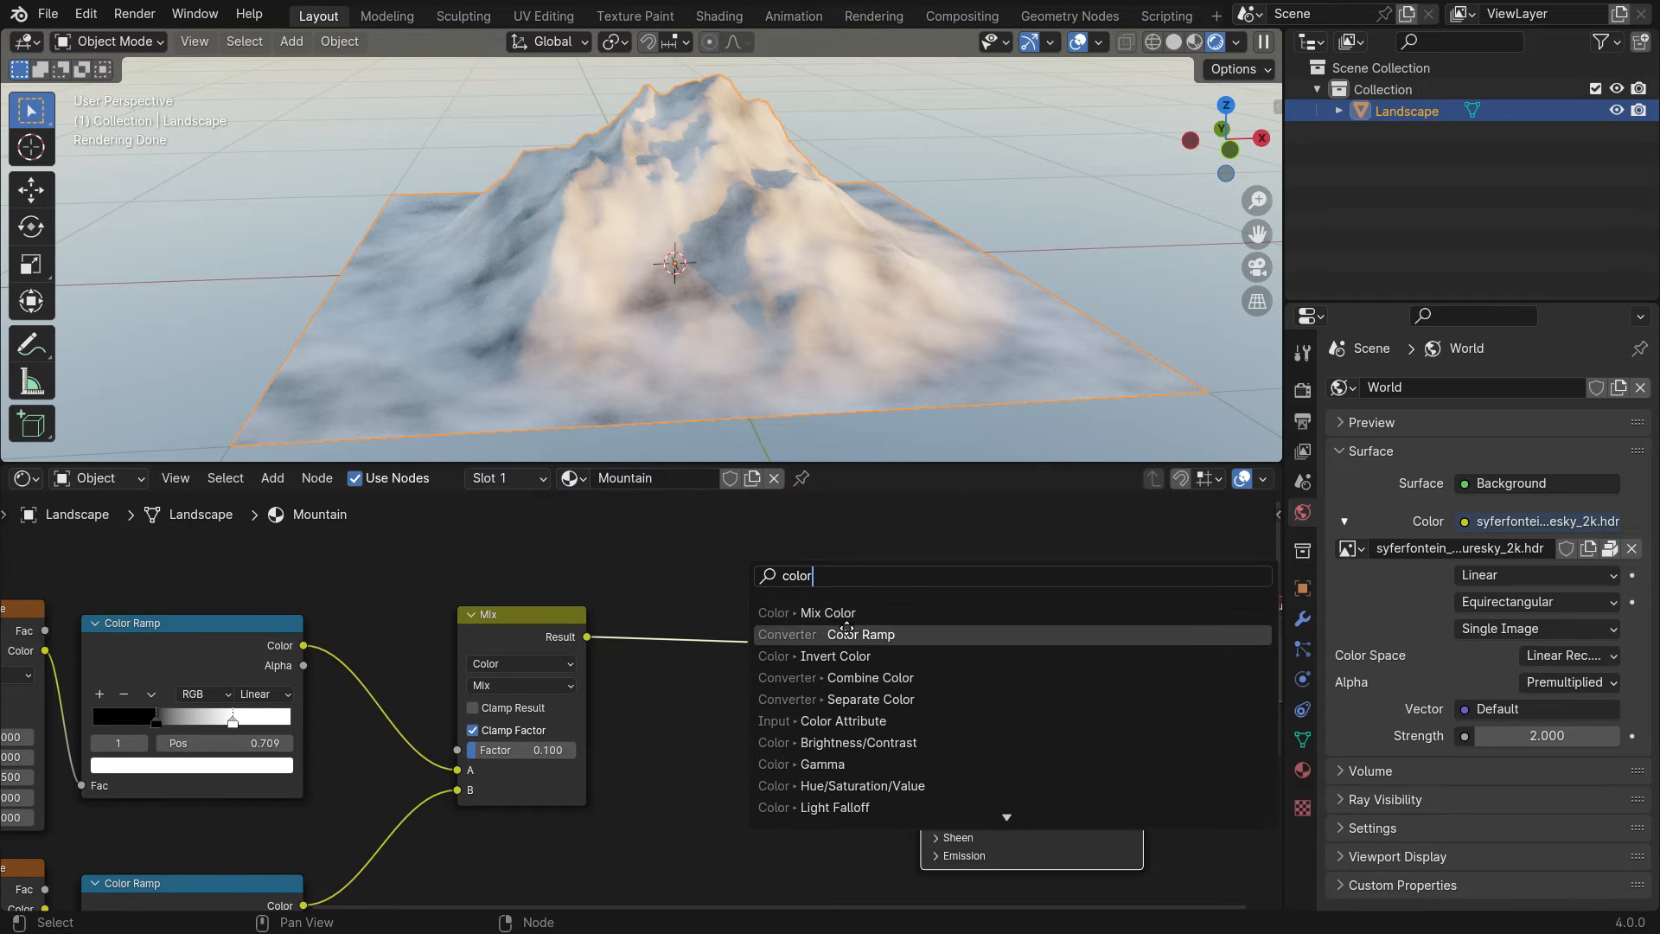
key(Return)
click(657, 574)
- Move the new Color Ramp's black stop slightly to the right and lighten it to a very dark grey
scroll(785, 750, up, 2)
scroll(785, 751, up, 1)
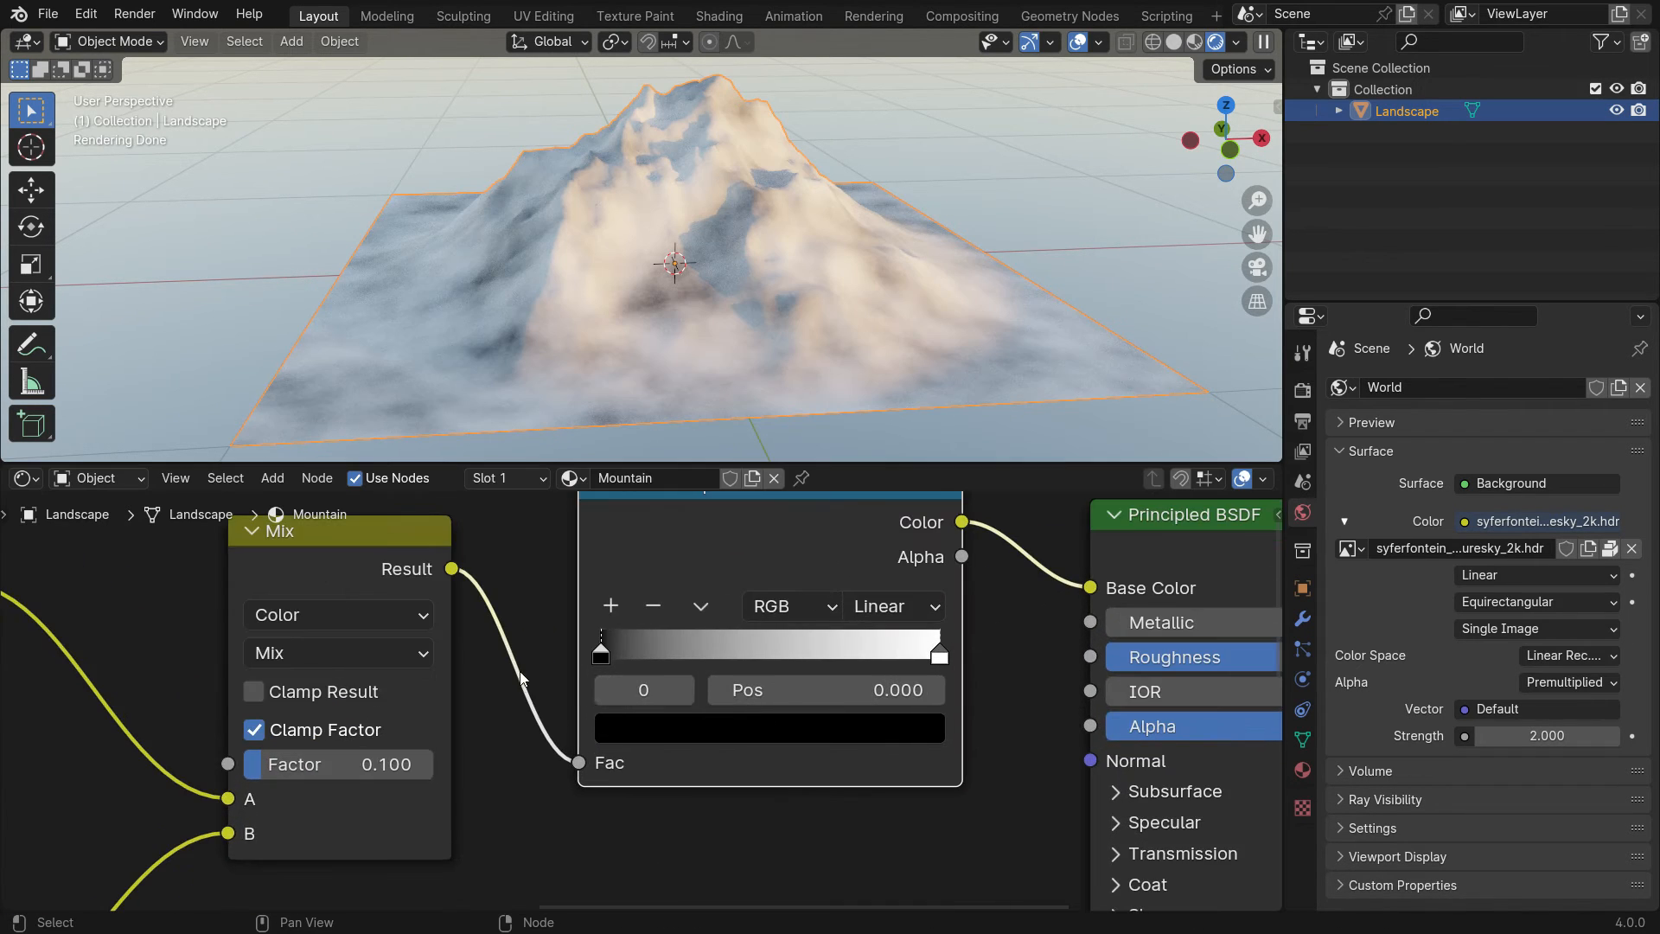
drag(608, 655, 650, 663)
click(686, 729)
drag(918, 513, 915, 415)
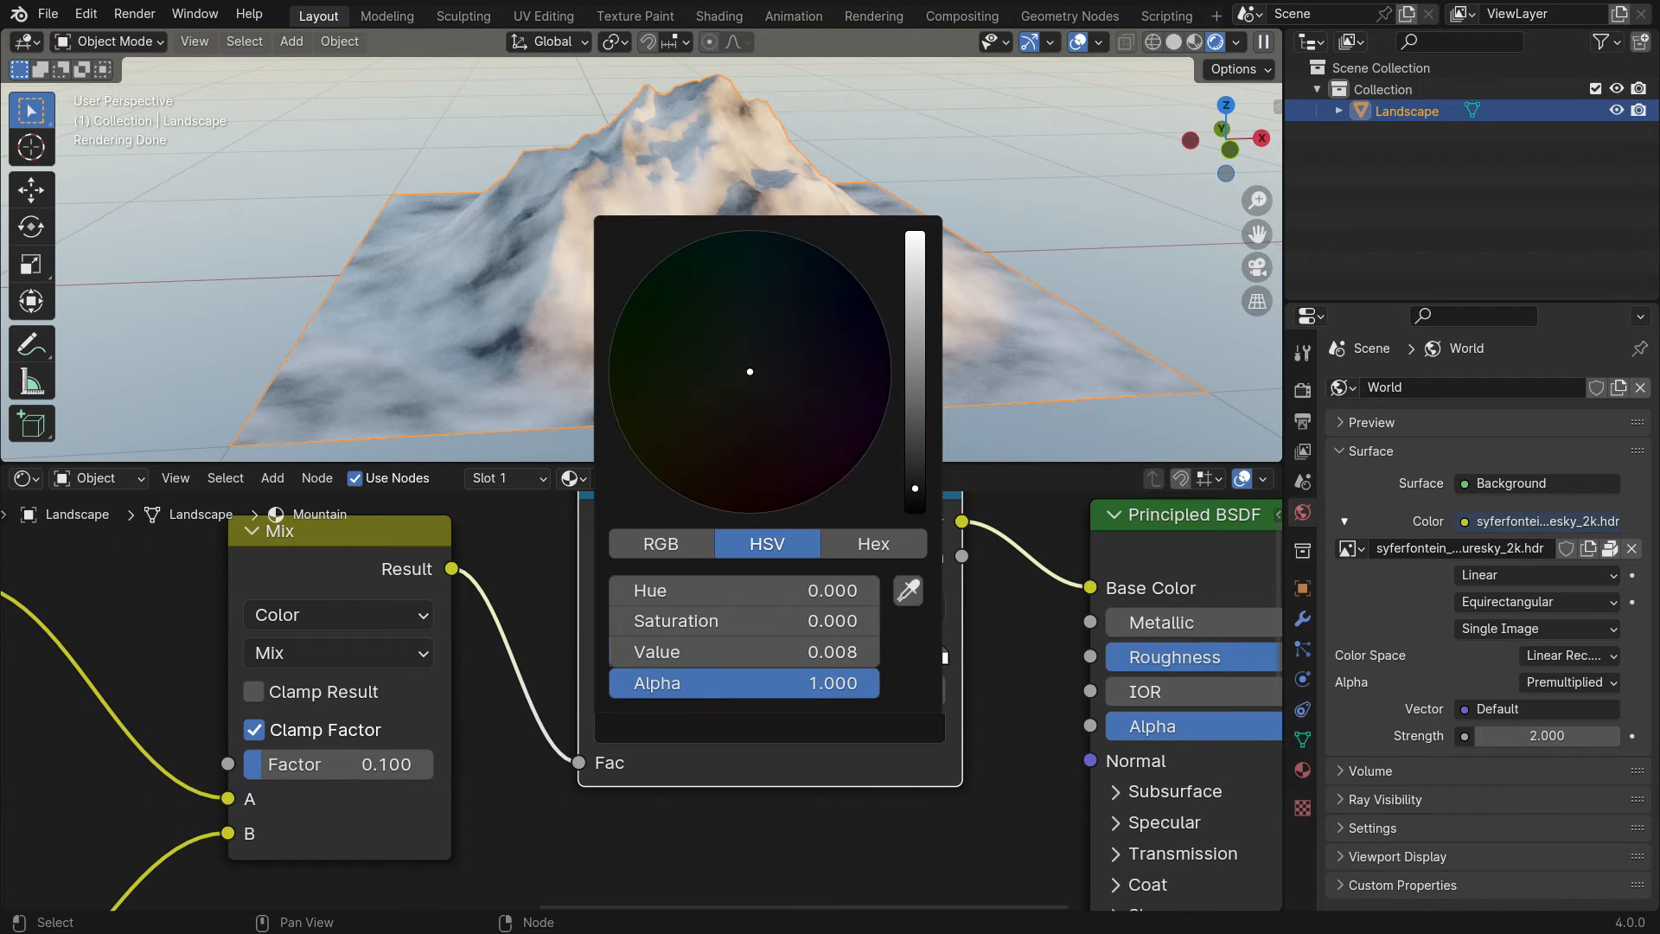
- Recolor the new Color Ramp's white stop to a muted khaki brown and move it to position 0.498
click(939, 655)
click(896, 738)
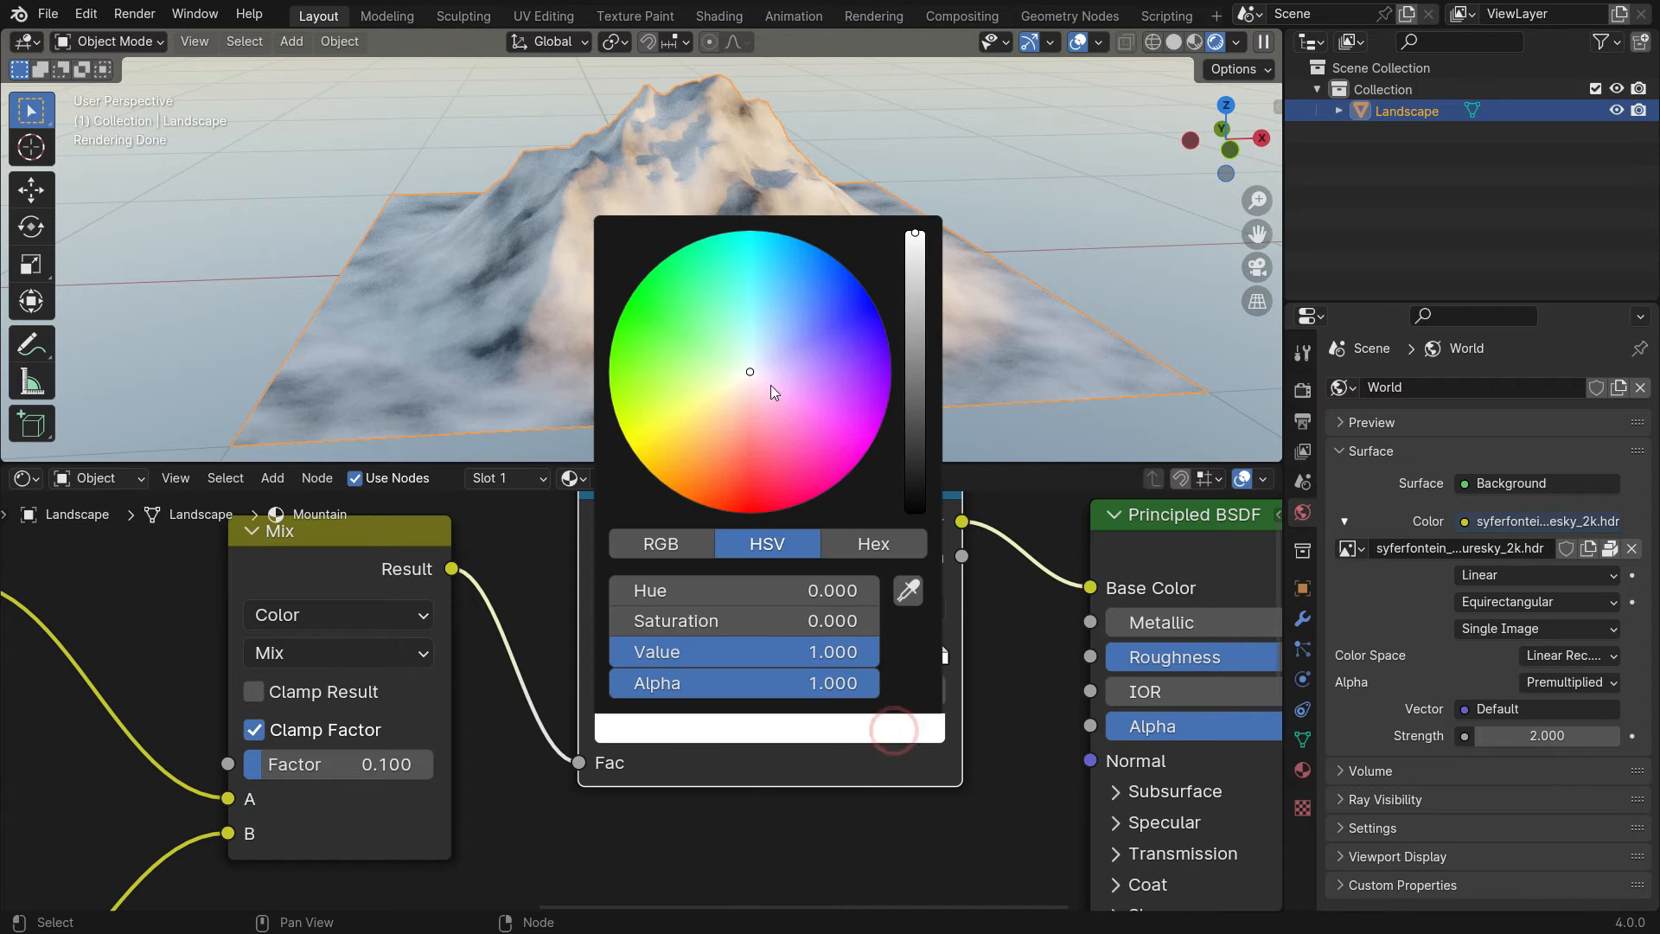
drag(752, 374, 724, 398)
drag(915, 320, 915, 380)
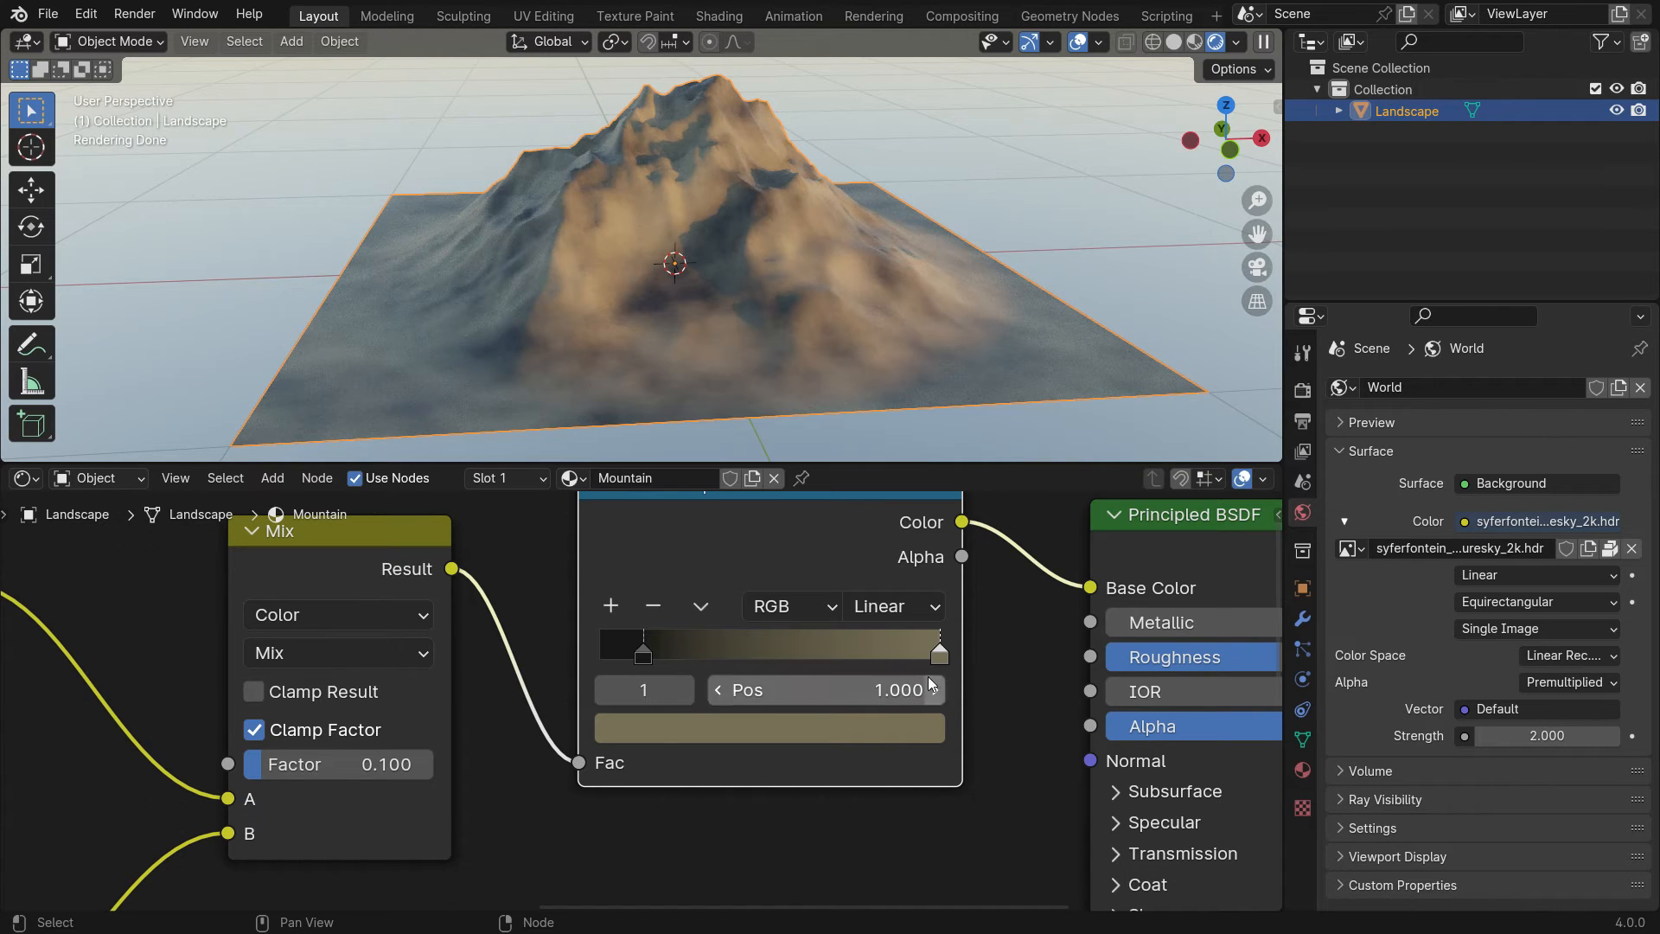
drag(939, 650, 764, 641)
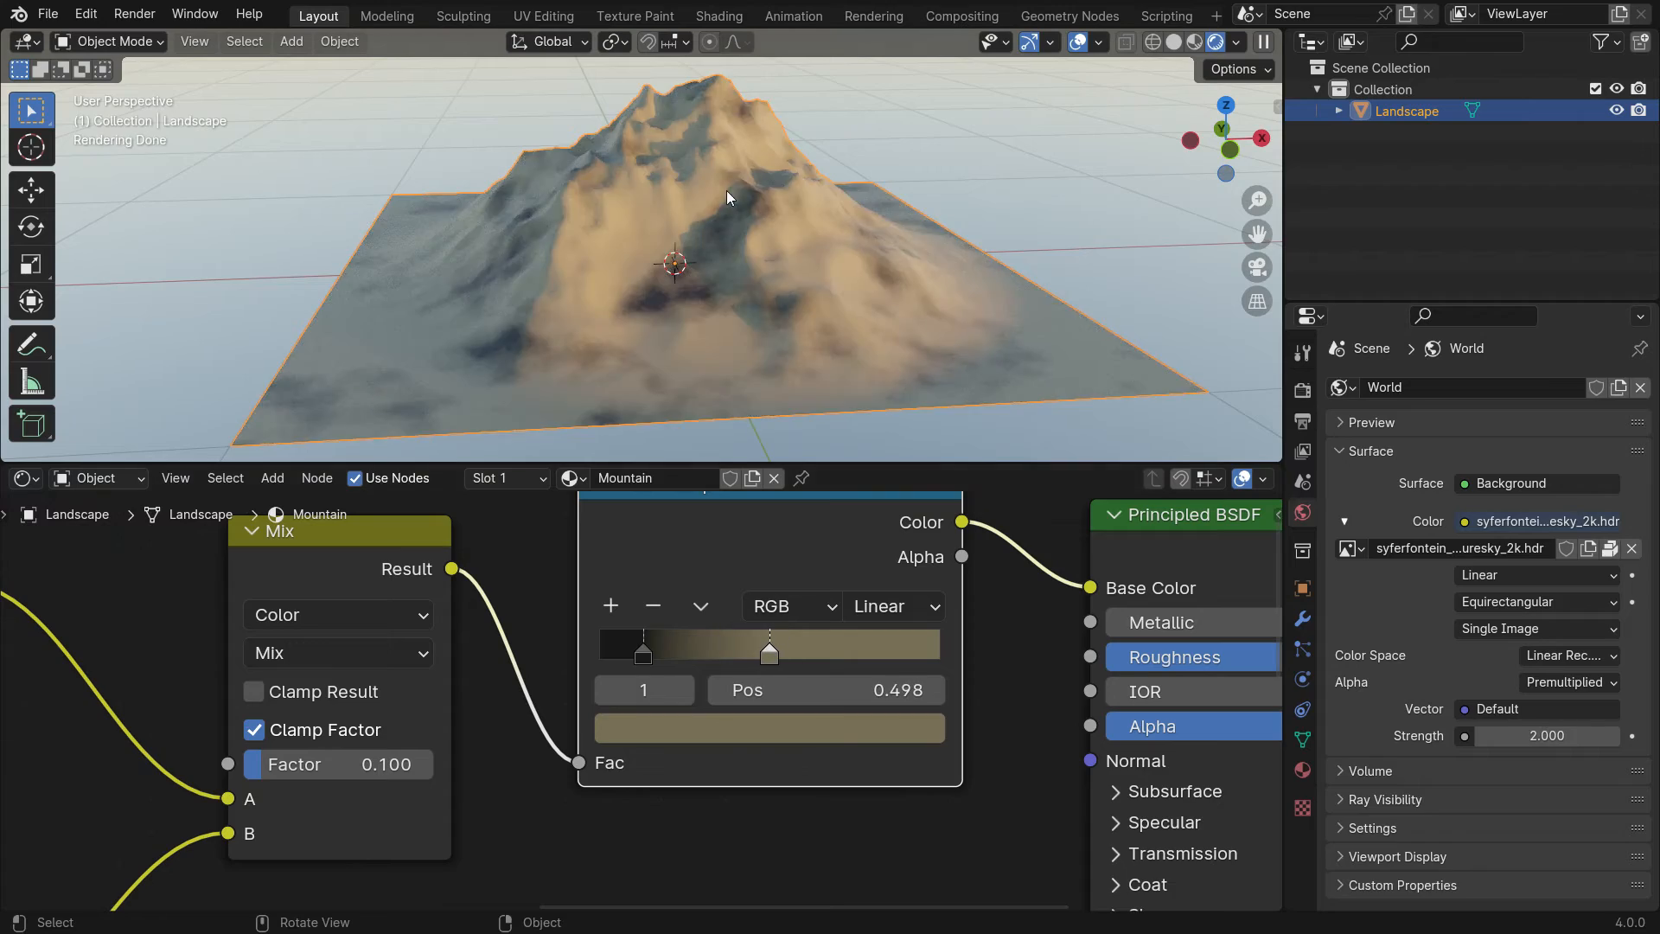
scroll(726, 281, up, 1)
middle_drag(726, 287, 895, 253)
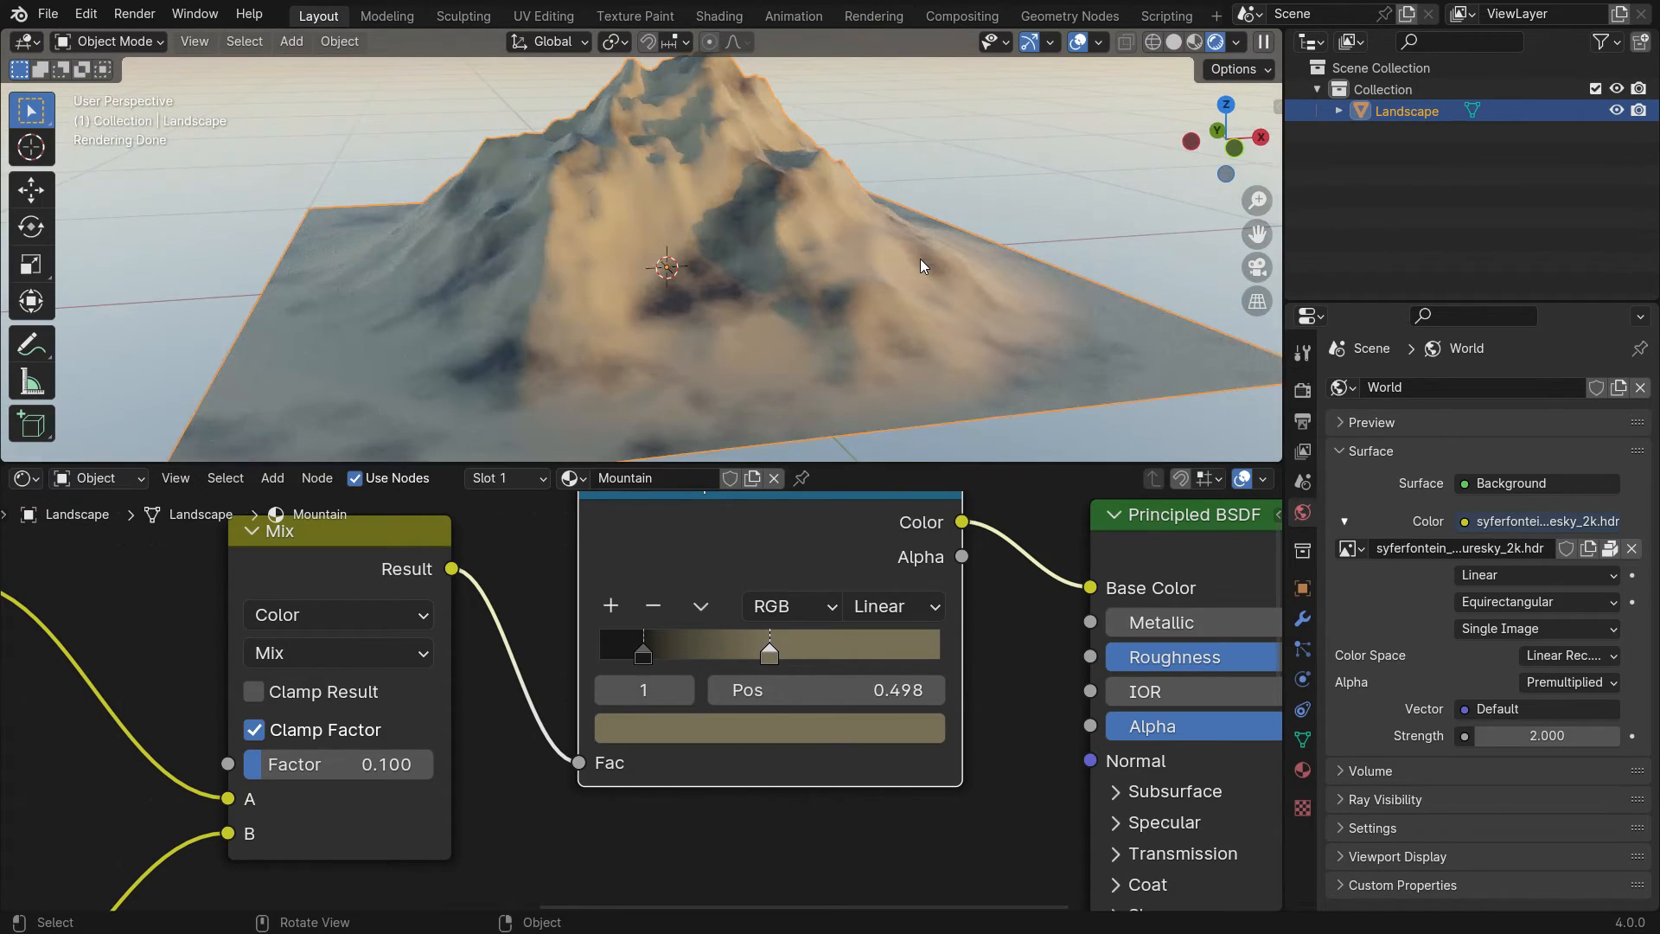
- Add a Bump node and place it below the new Color Ramp
scroll(676, 596, down, 3)
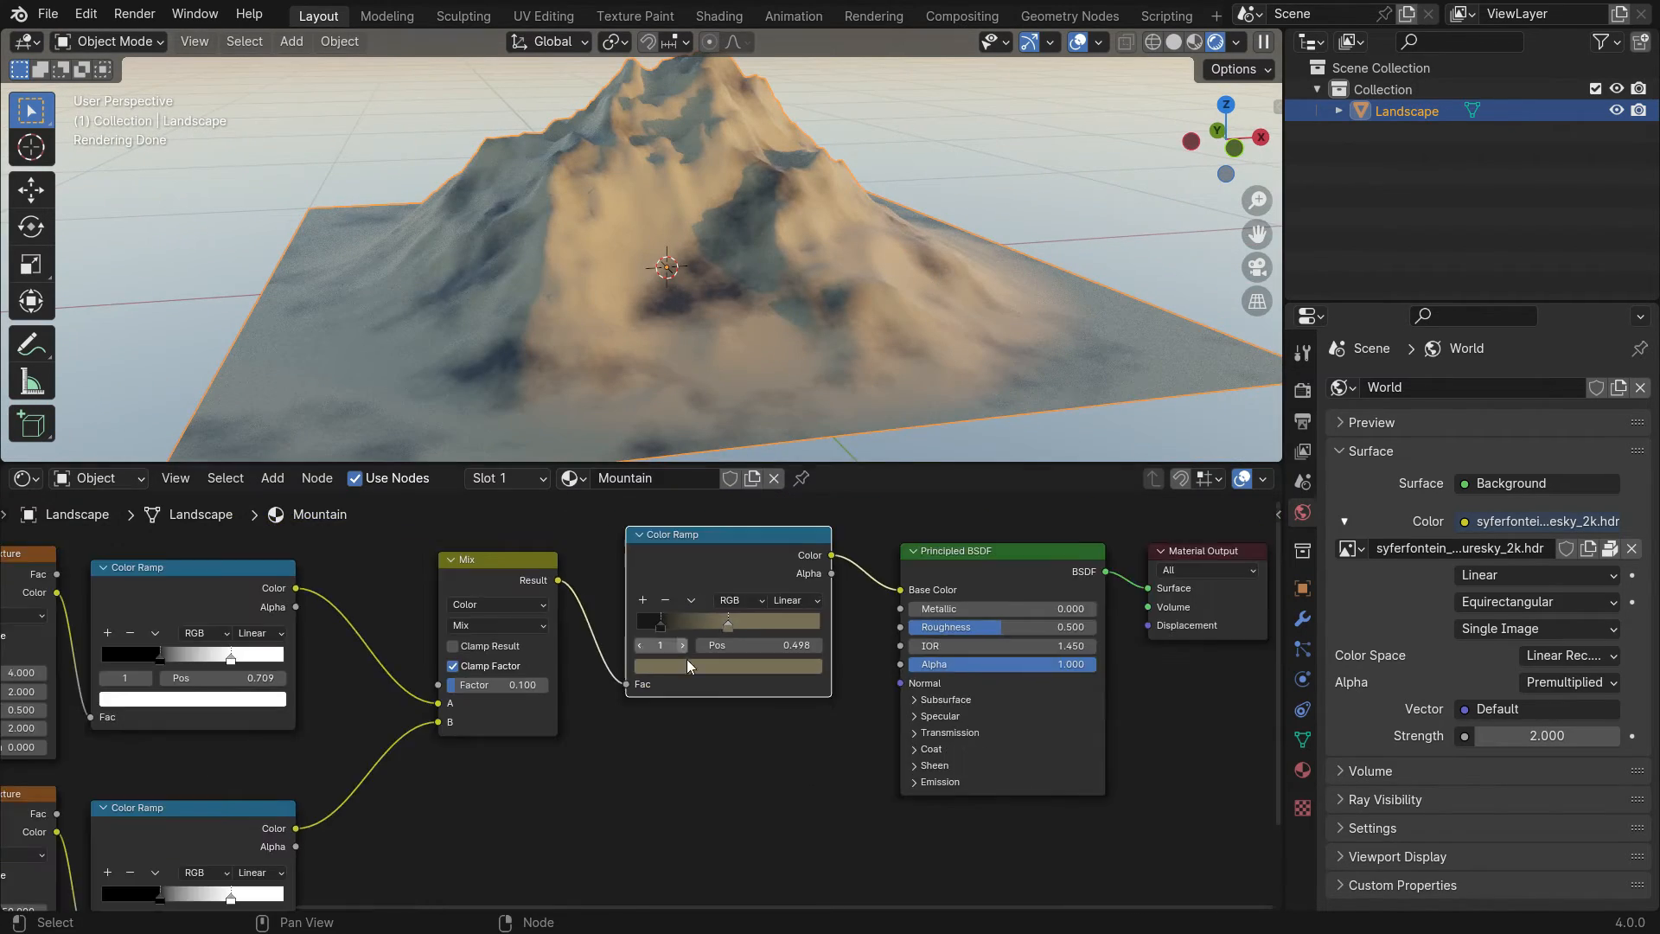
scroll(686, 735, up, 2)
key(shift+a)
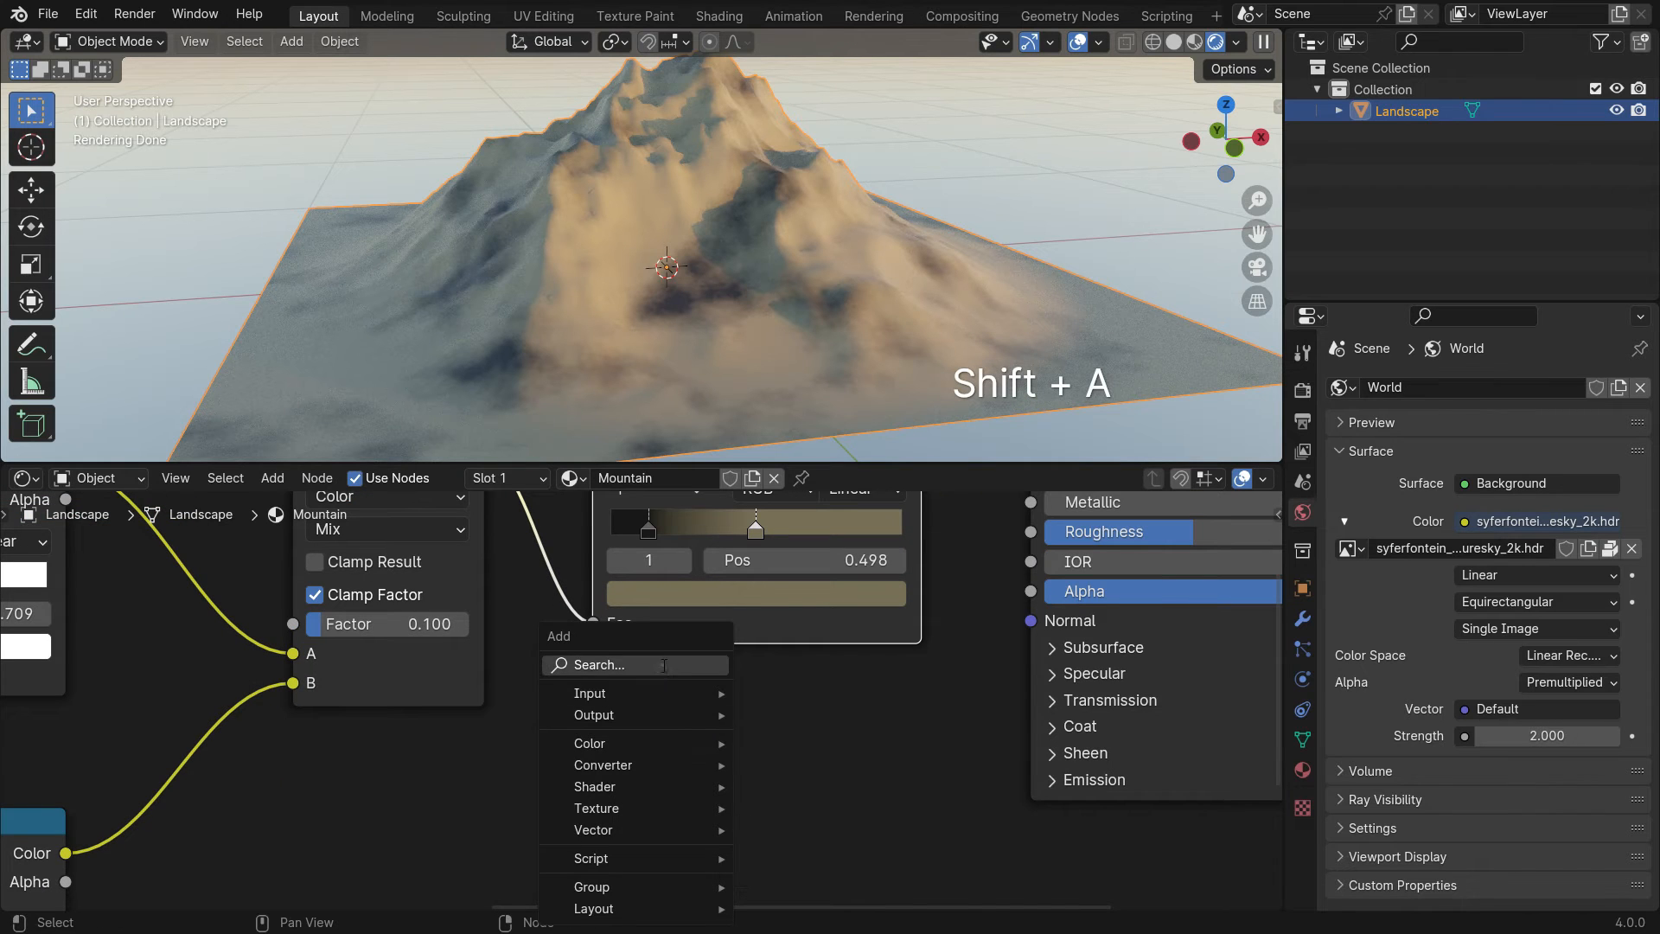
click(579, 666)
text(bump)
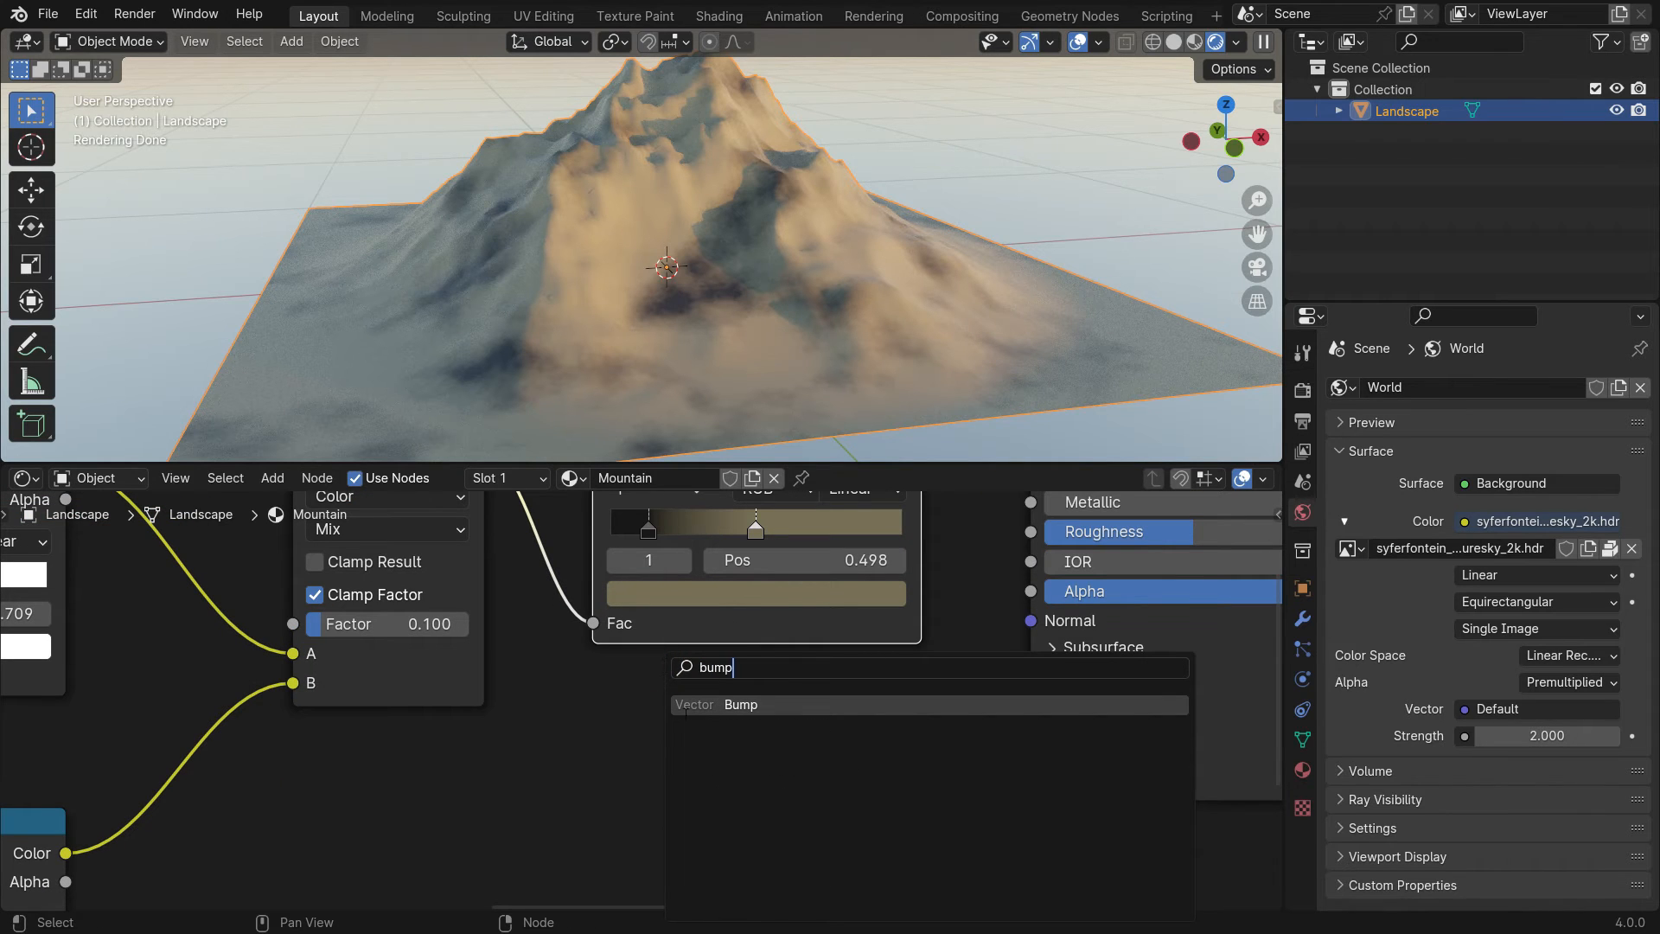
click(705, 705)
click(740, 674)
- Link the Mix node's Result to the Bump node's Height, and the Bump's Normal output to the Principled BSDF's Normal input
scroll(658, 678, down, 2)
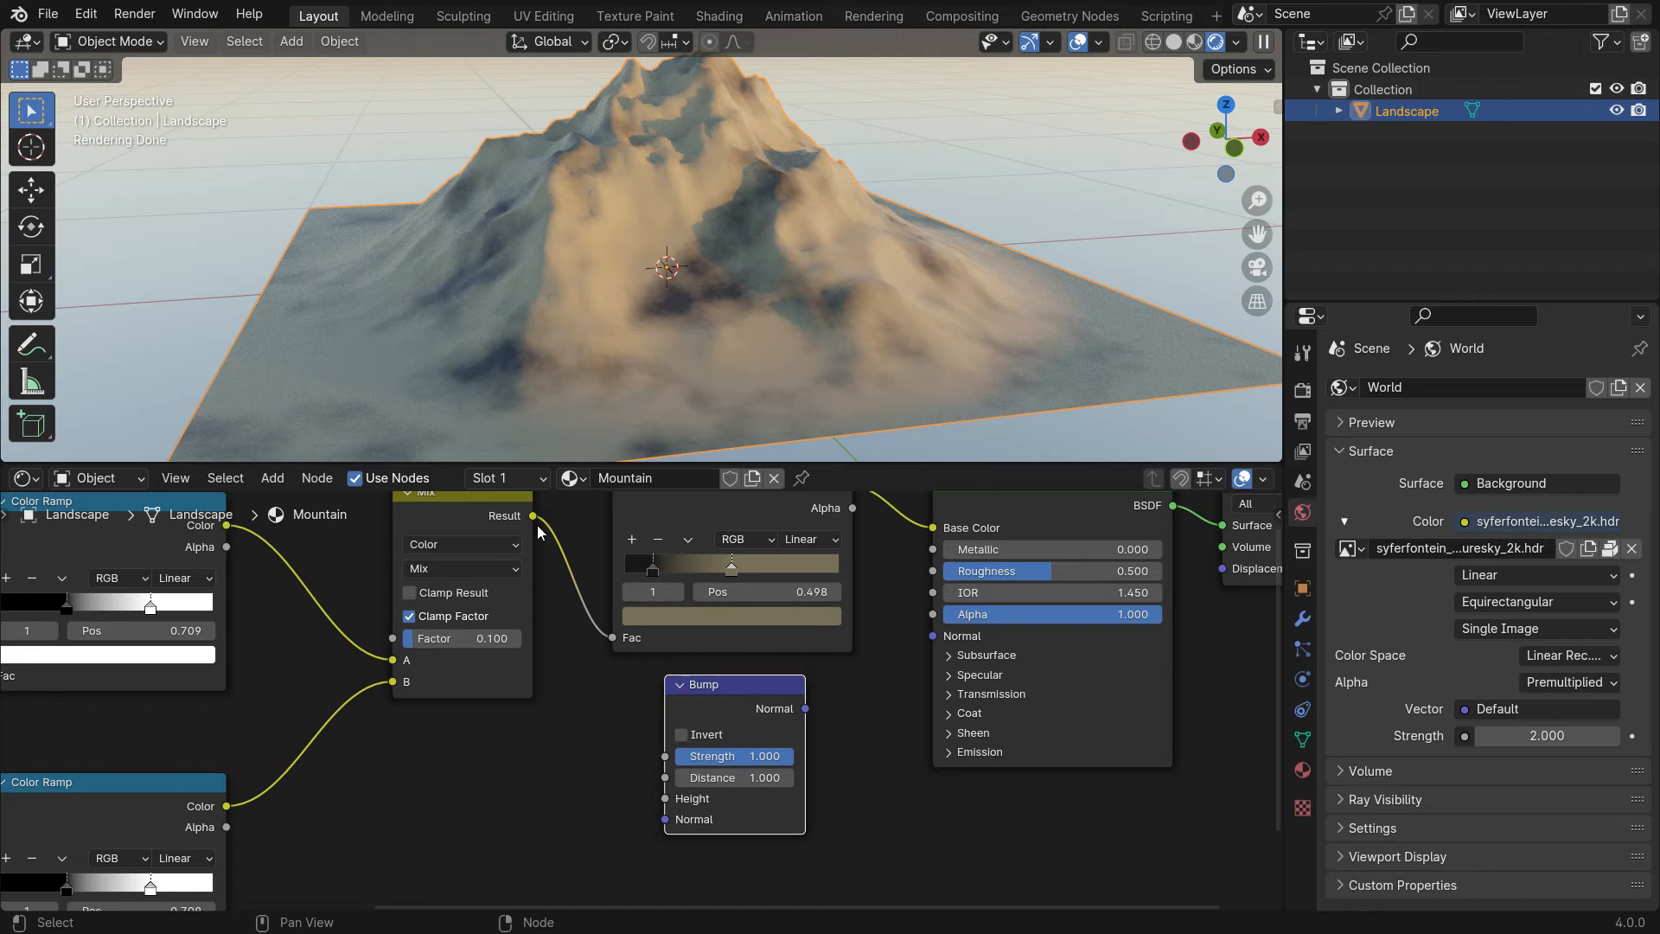
drag(533, 516, 666, 797)
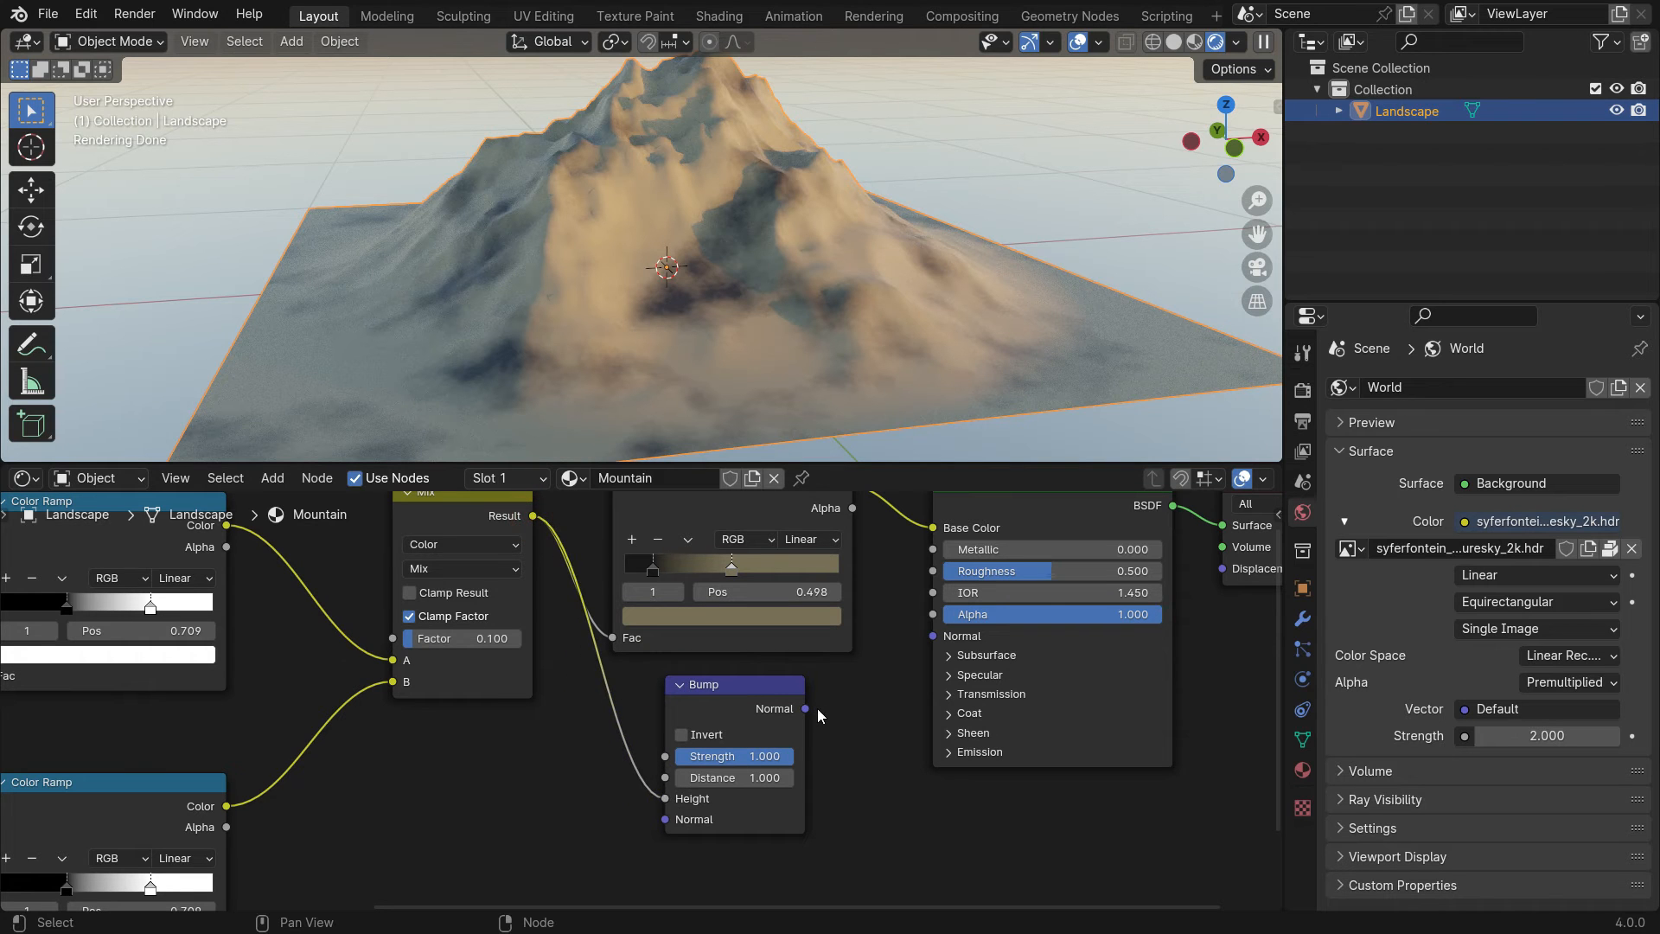
scroll(817, 708, up, 1)
drag(802, 709, 965, 620)
scroll(727, 220, up, 2)
middle_drag(726, 219, 772, 282)
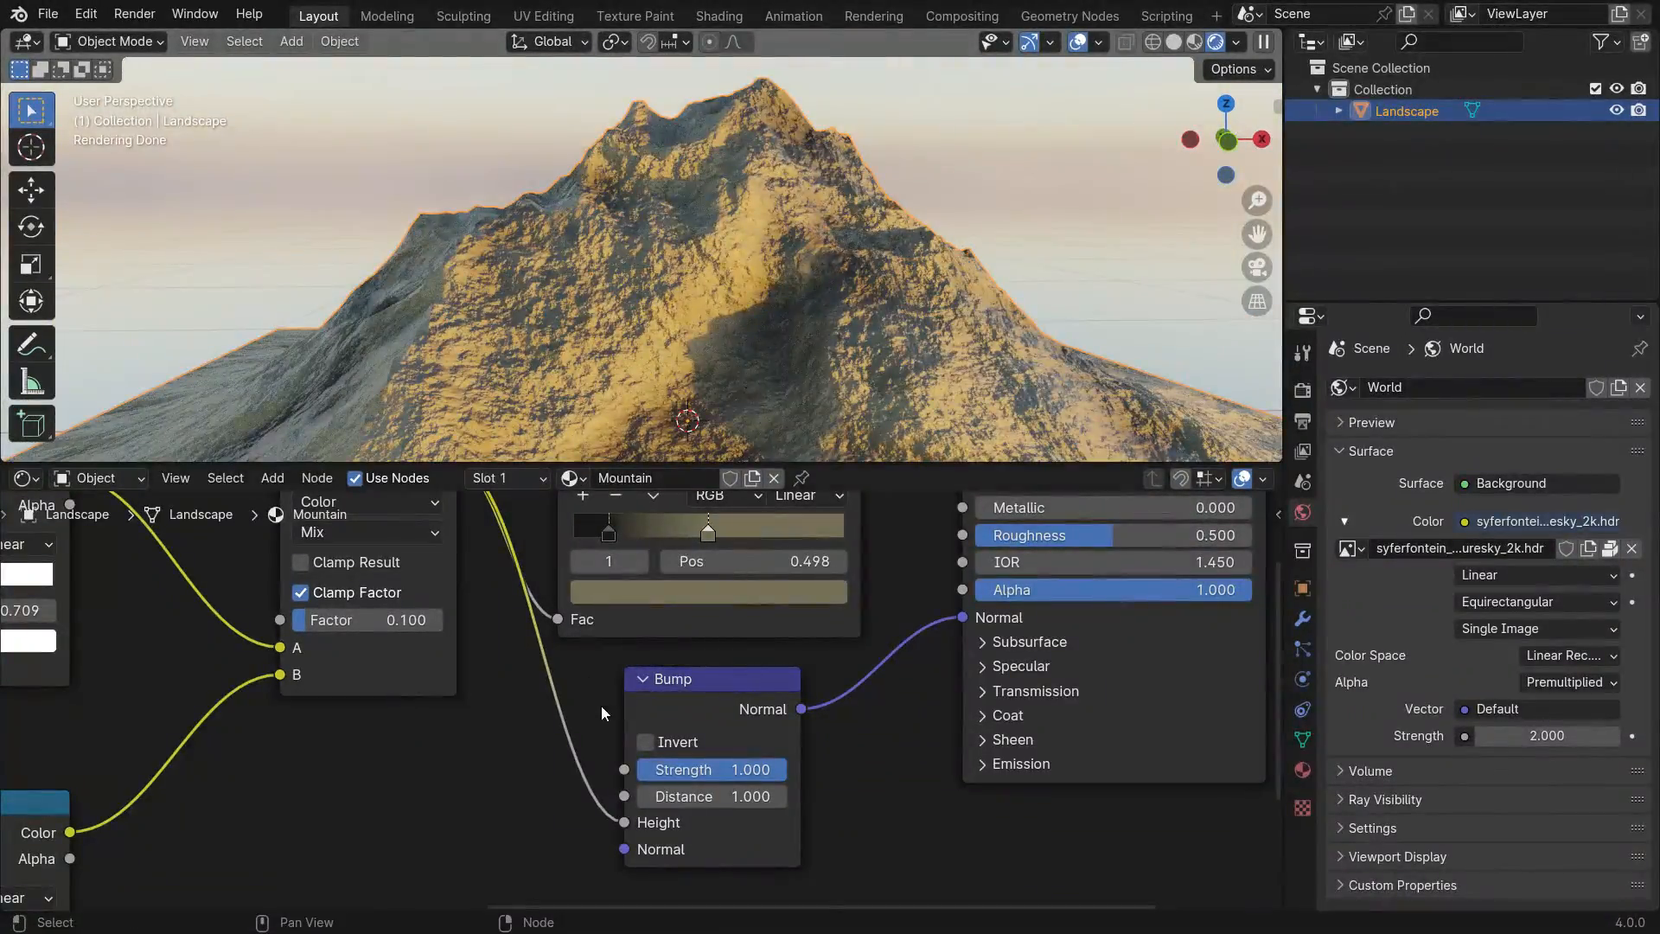
- Lower the Mix node's Factor to 0.076
middle_drag(602, 707, 715, 774)
scroll(441, 689, up, 8)
shift+drag(468, 697, 406, 697)
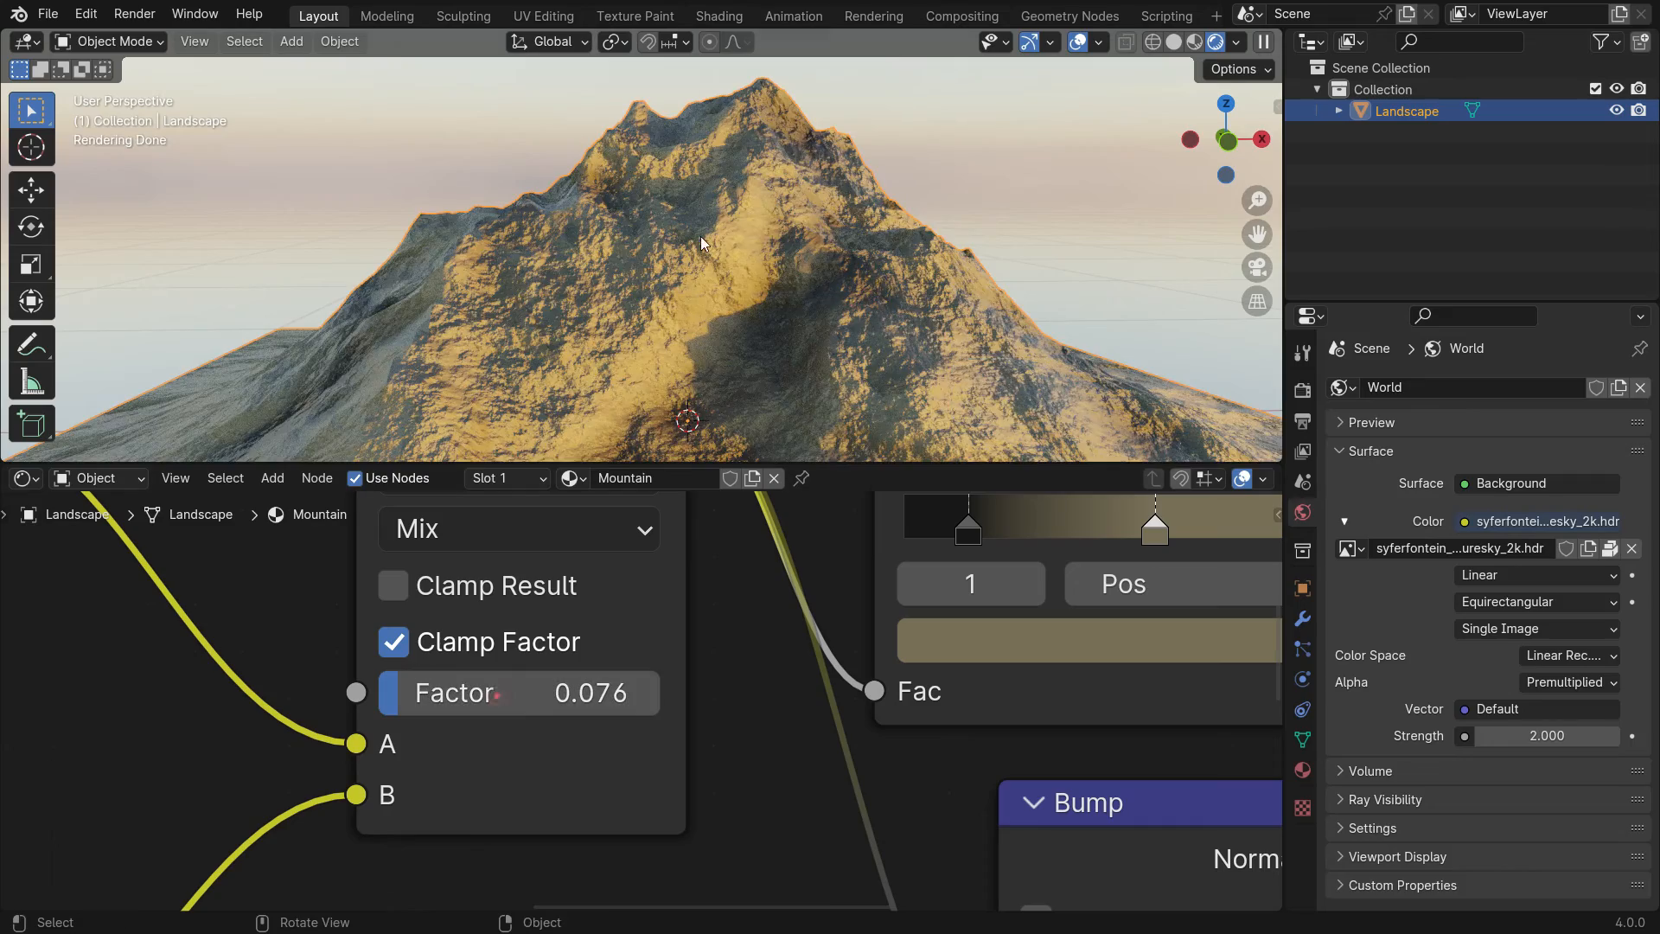
mouse_move(700, 236)
middle_down()
mouse_move(720, 266)
mouse_move(811, 283)
mouse_move(697, 268)
middle_up()
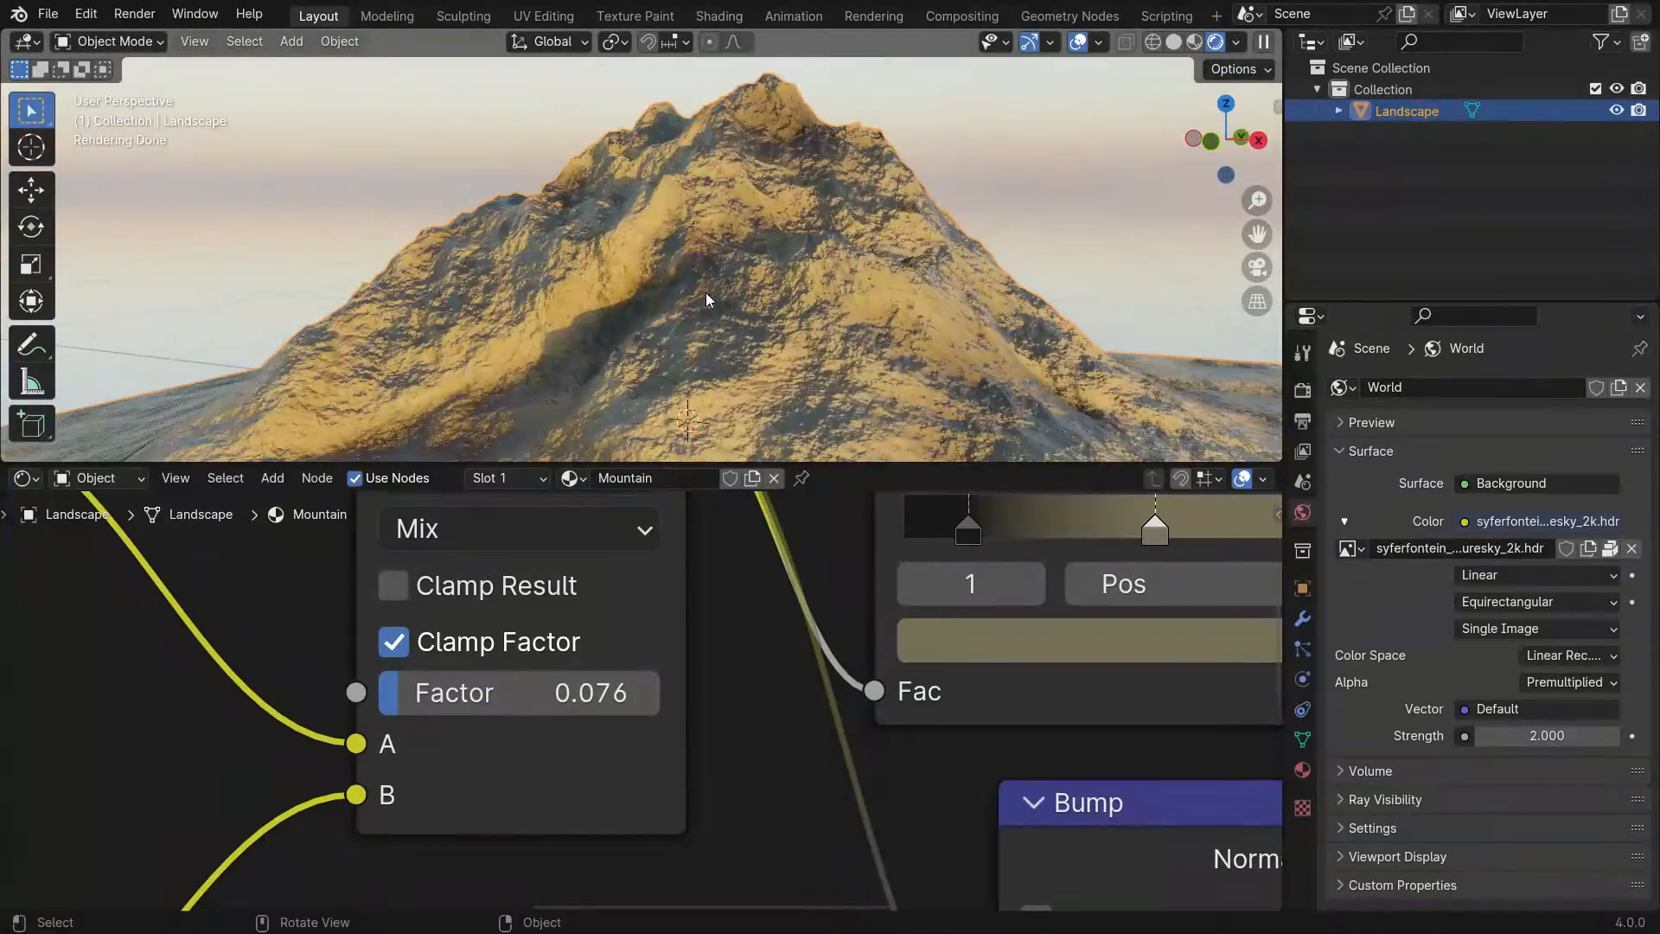
- Raise the Principled BSDF's Roughness to 0.612 and check the mountain's surface from several sides
scroll(692, 700, down, 2)
middle_drag(773, 683, 415, 672)
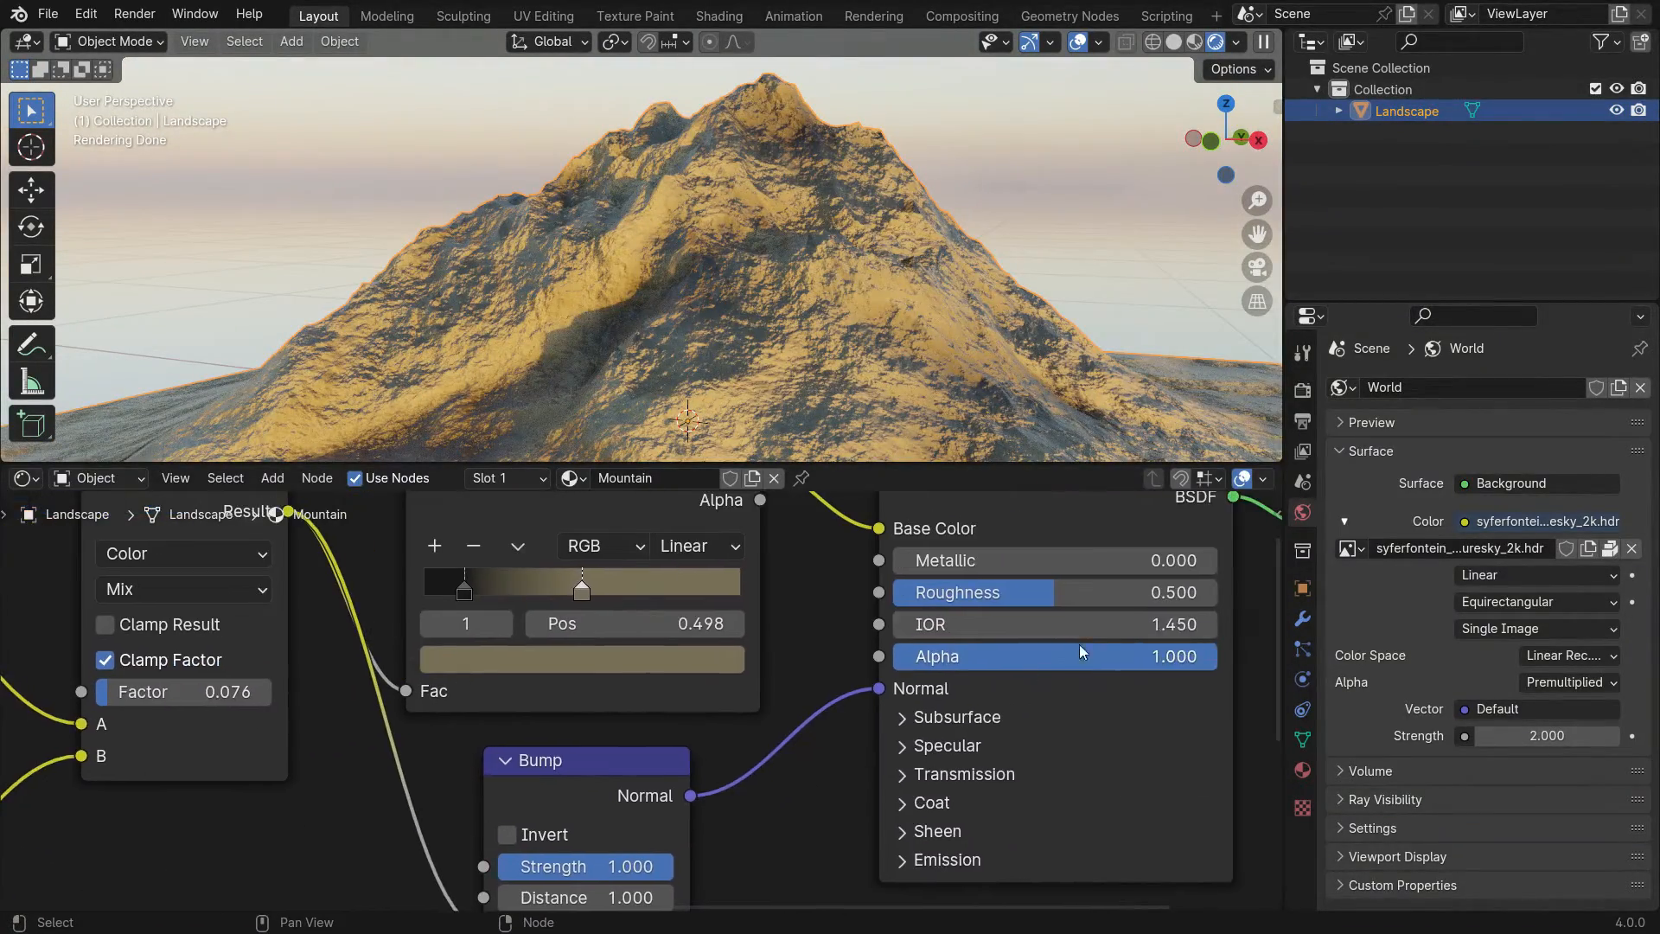
scroll(1074, 601, up, 4)
mouse_move(1067, 597)
mouse_down()
mouse_move(1114, 597)
mouse_move(1087, 596)
mouse_up()
middle_drag(761, 328, 784, 362)
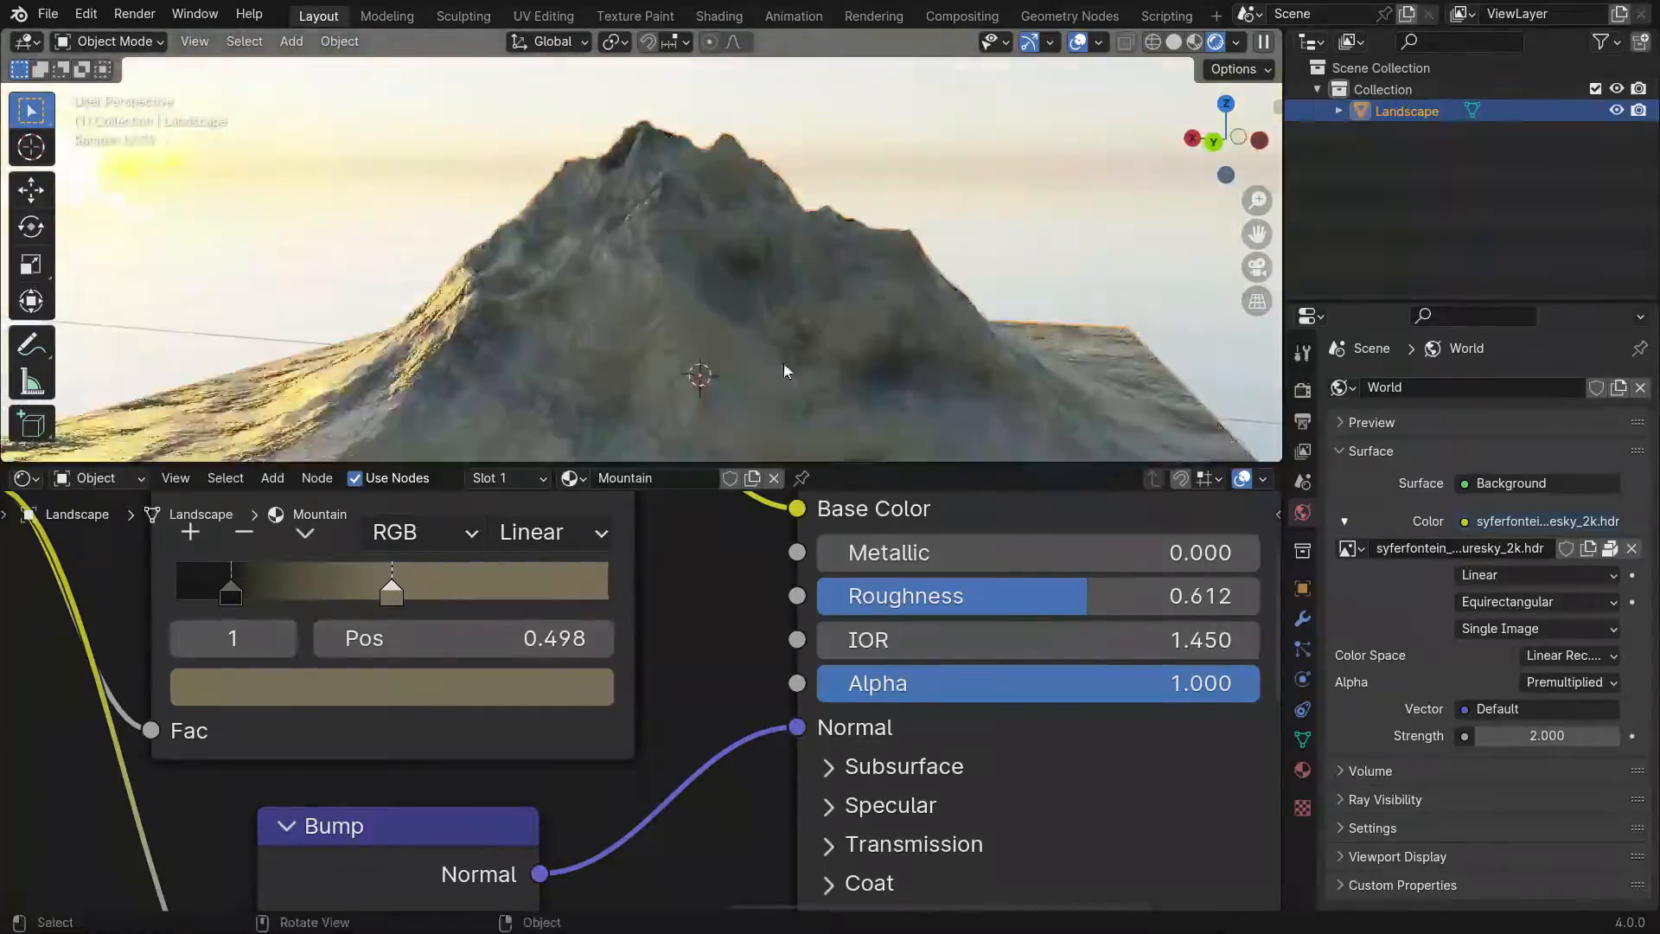
middle_drag(564, 329, 751, 329)
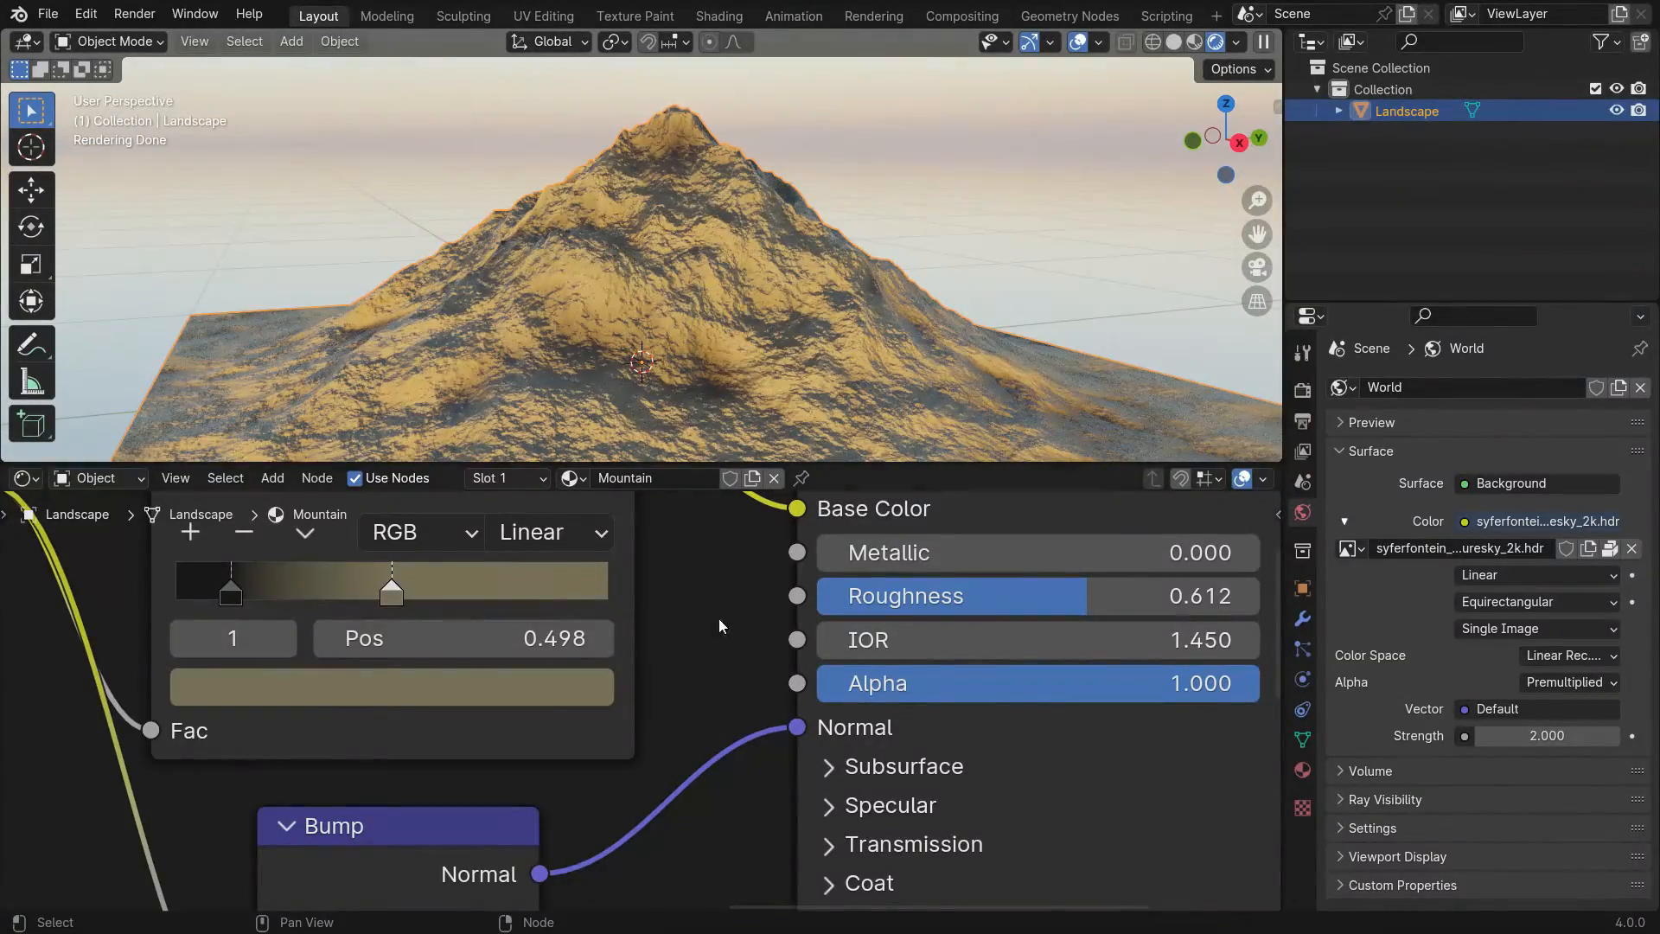
- Add a camera to the scene and align it to the current view of the mountain in an enlarged 3D viewport
scroll(733, 639, down, 5)
middle_drag(684, 640, 781, 616)
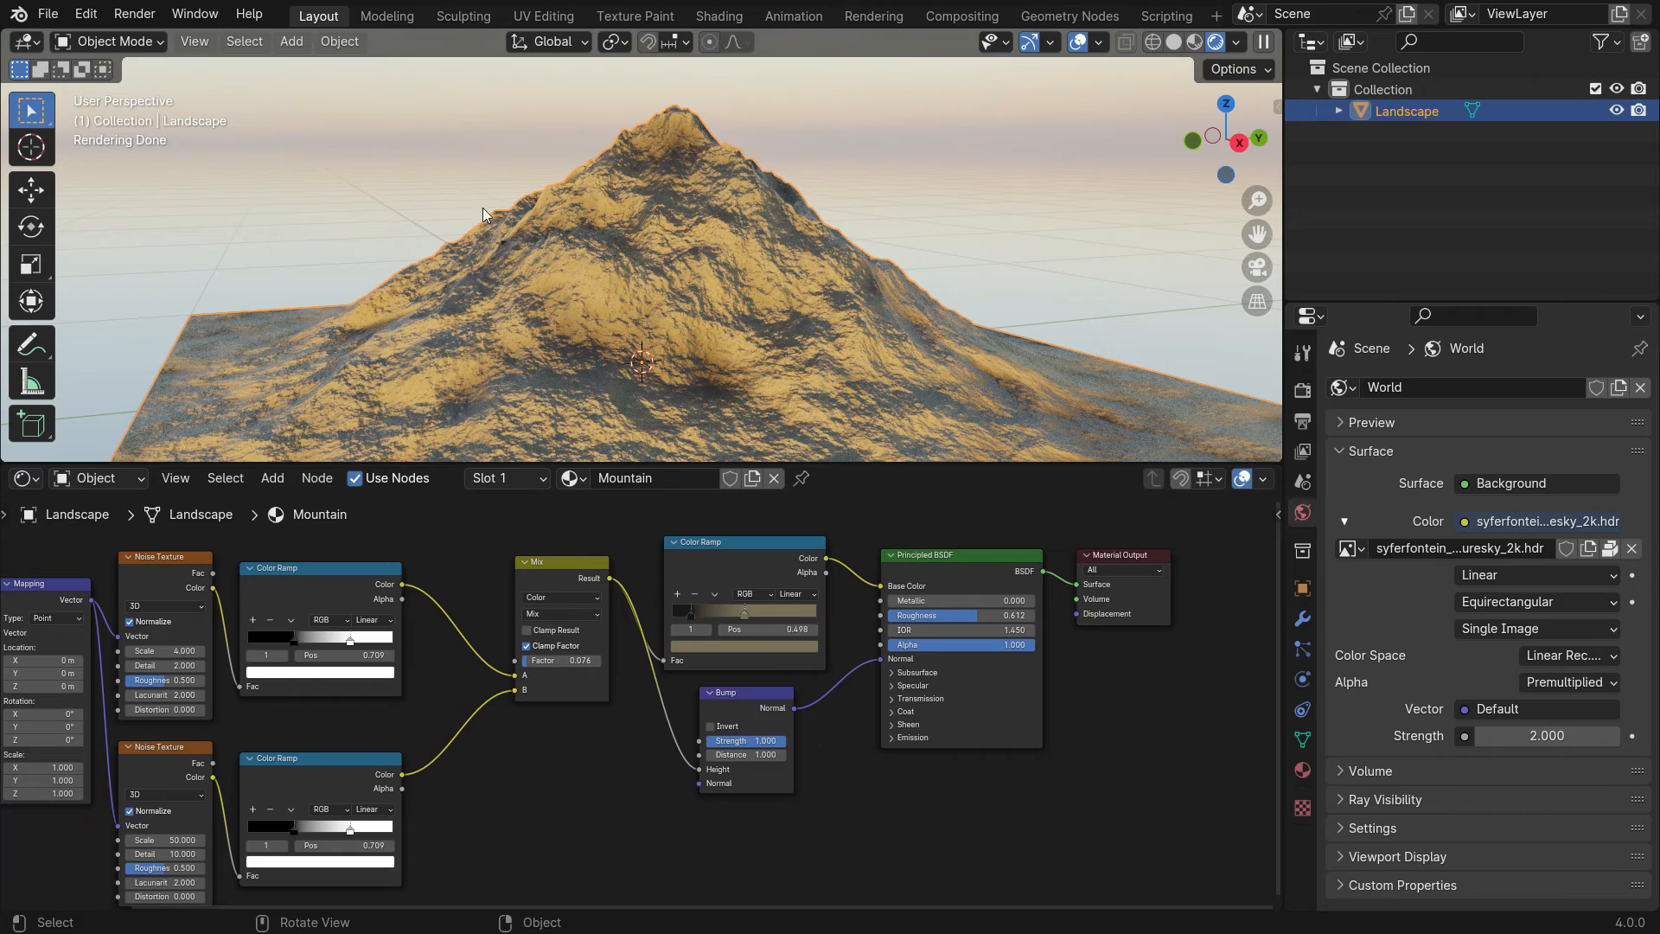
key(shift+a)
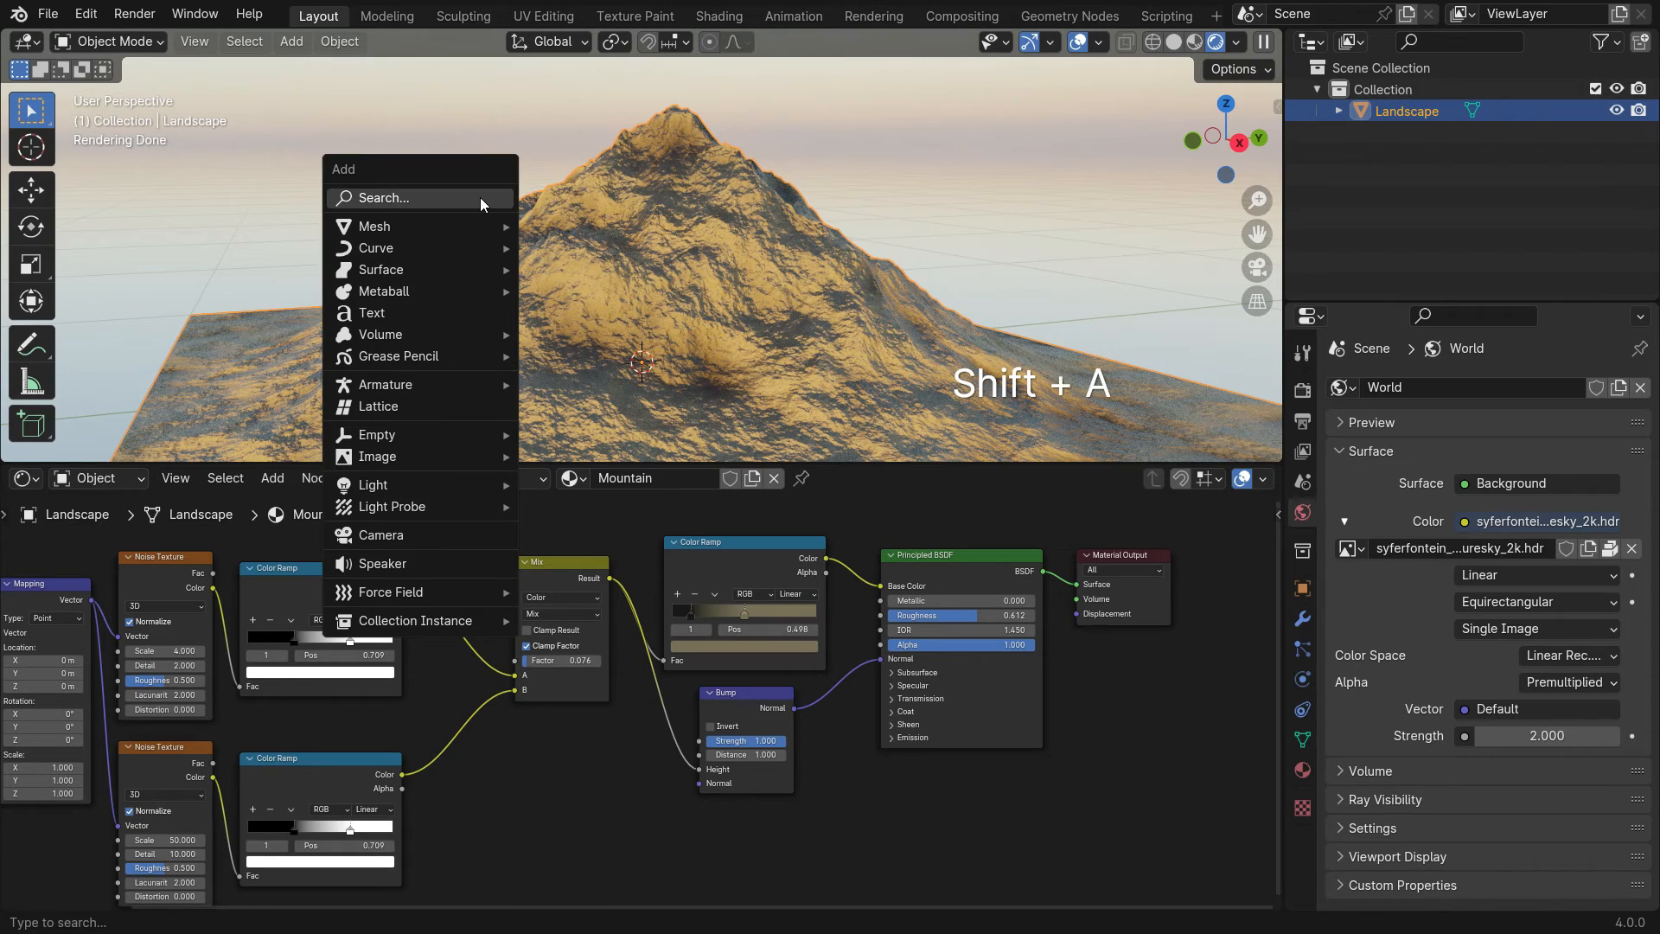
click(427, 533)
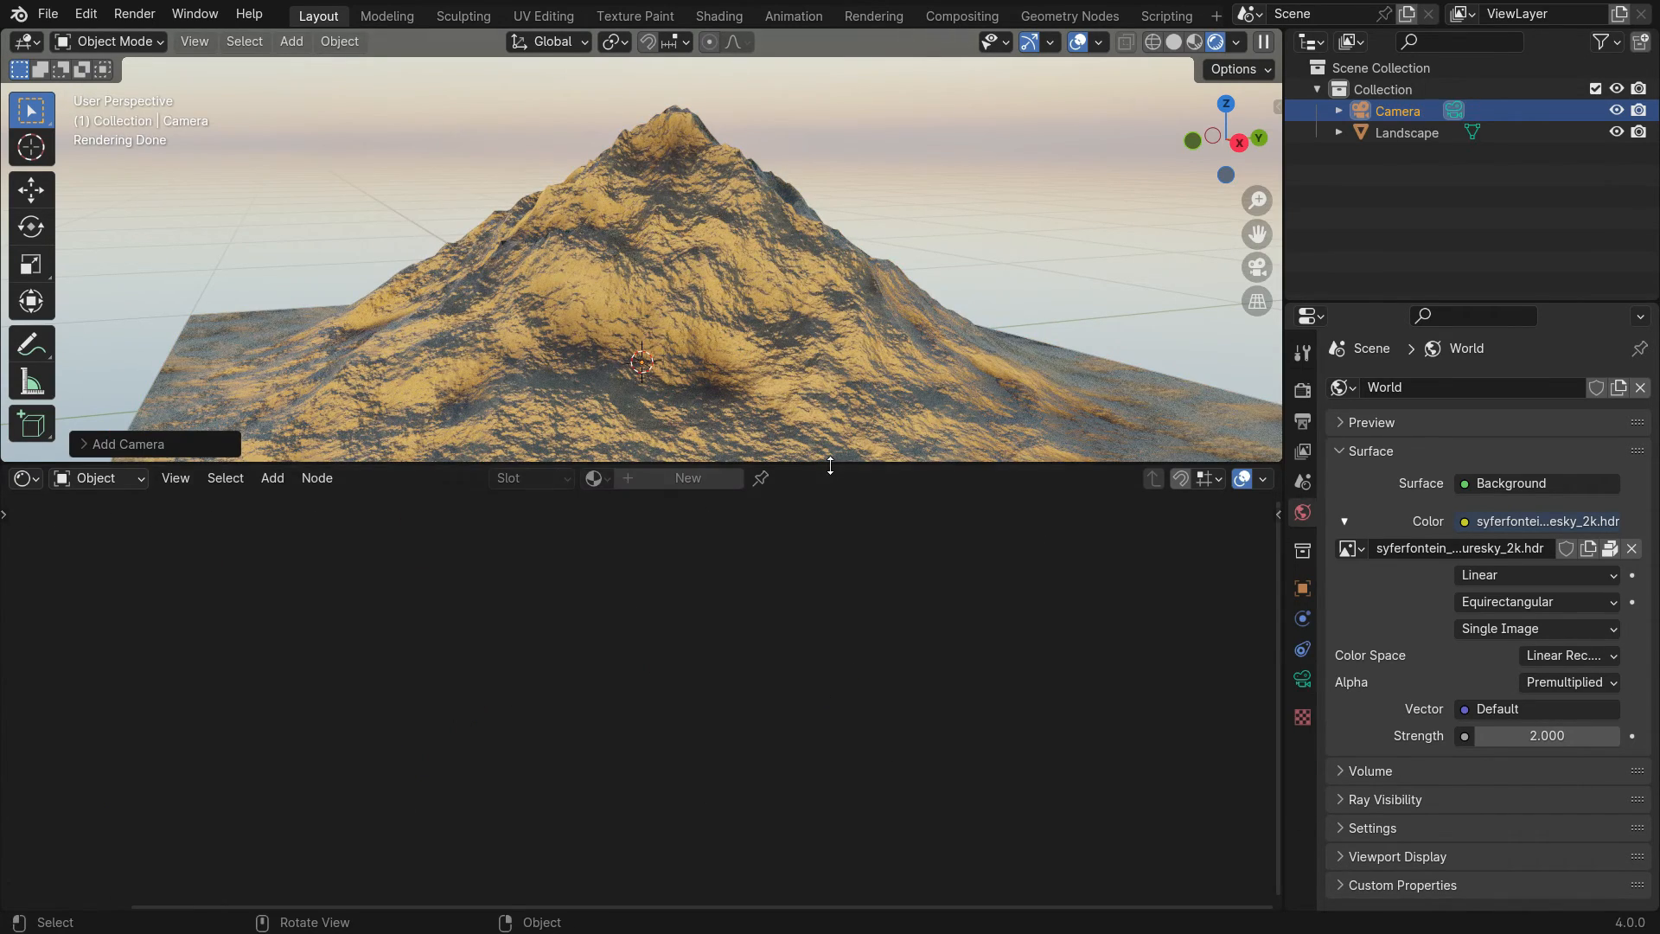
drag(834, 465, 817, 558)
key(ctrl+alt+KP_0)
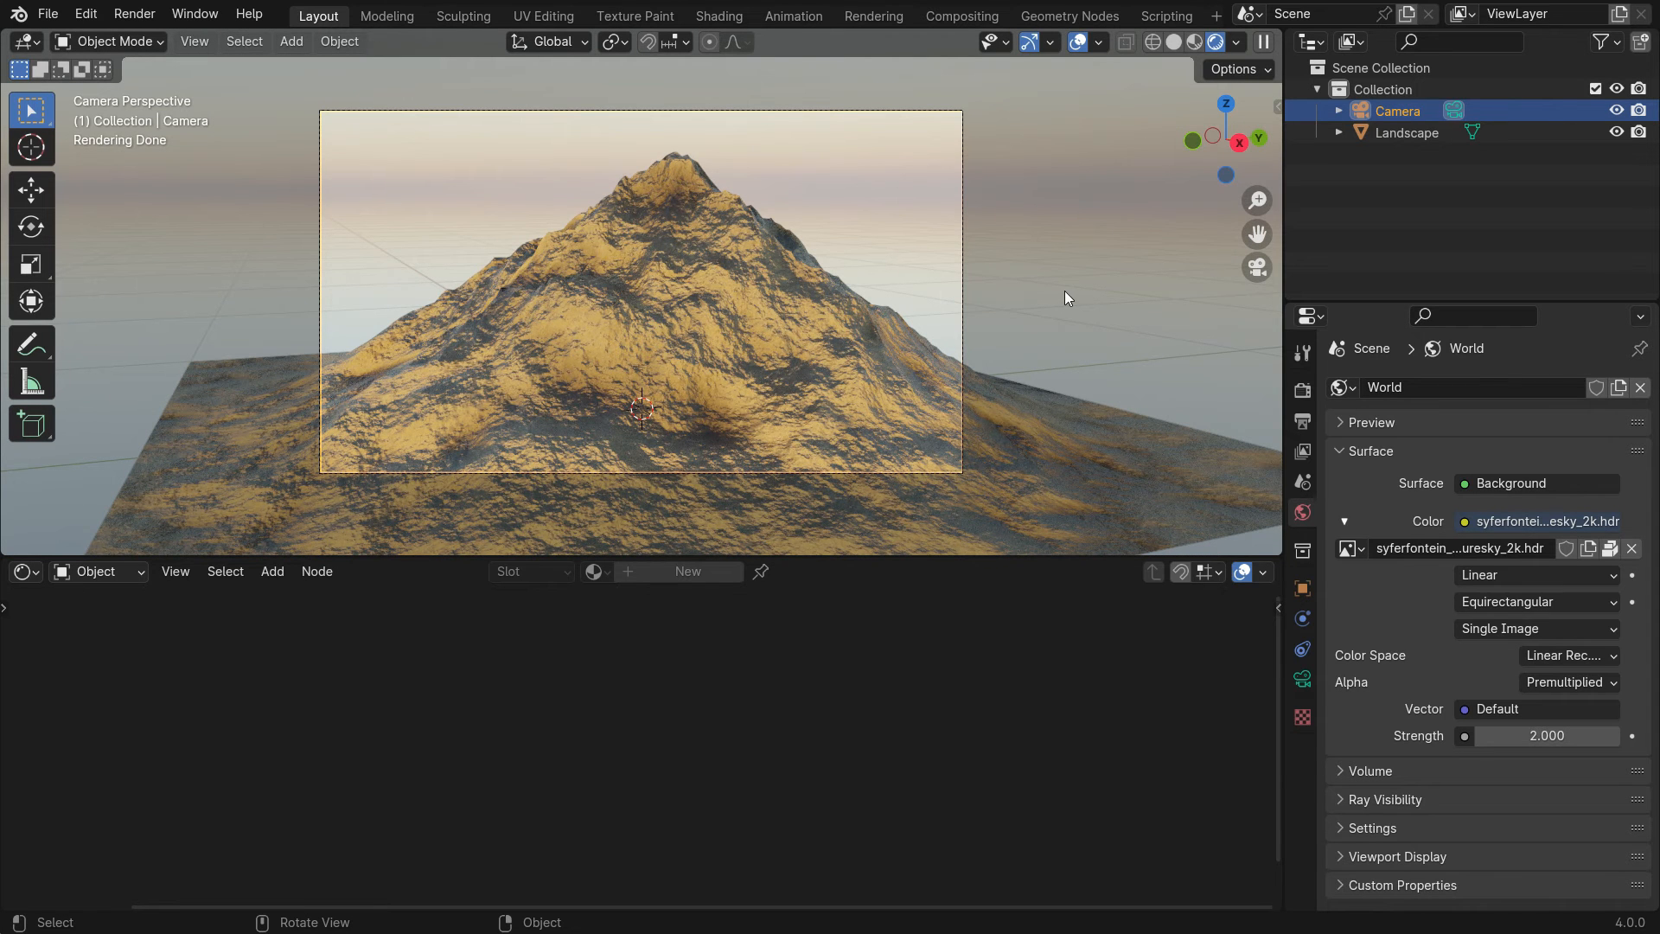
- Lock the camera to the view so that viewport navigation moves the camera
key(n)
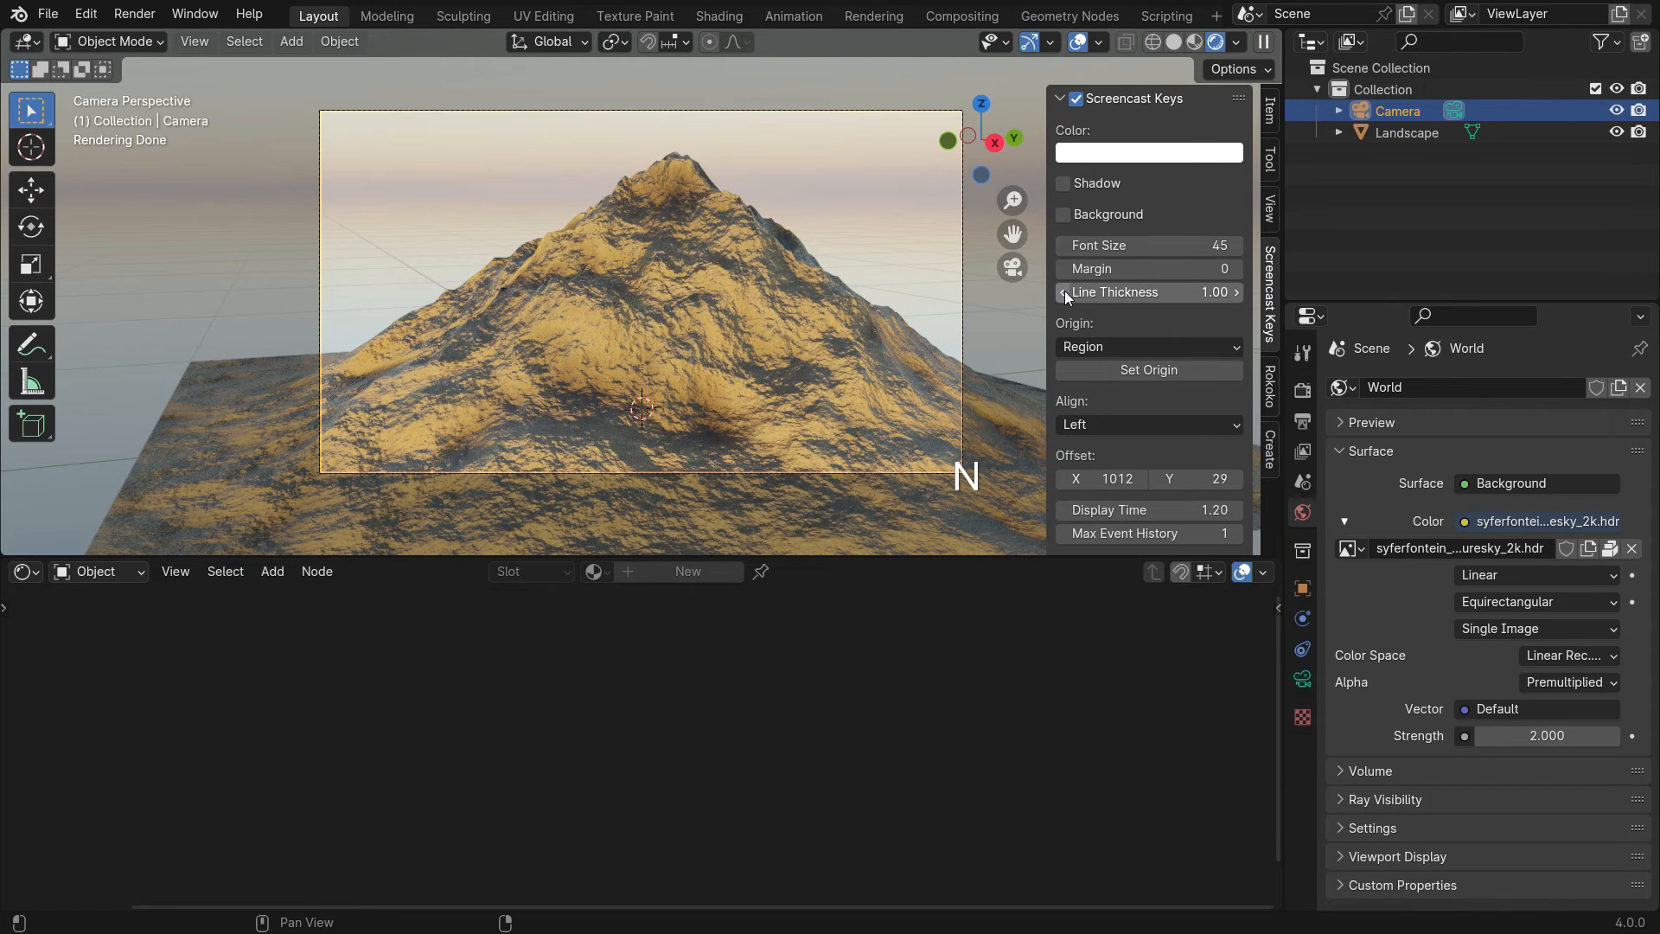
click(1270, 212)
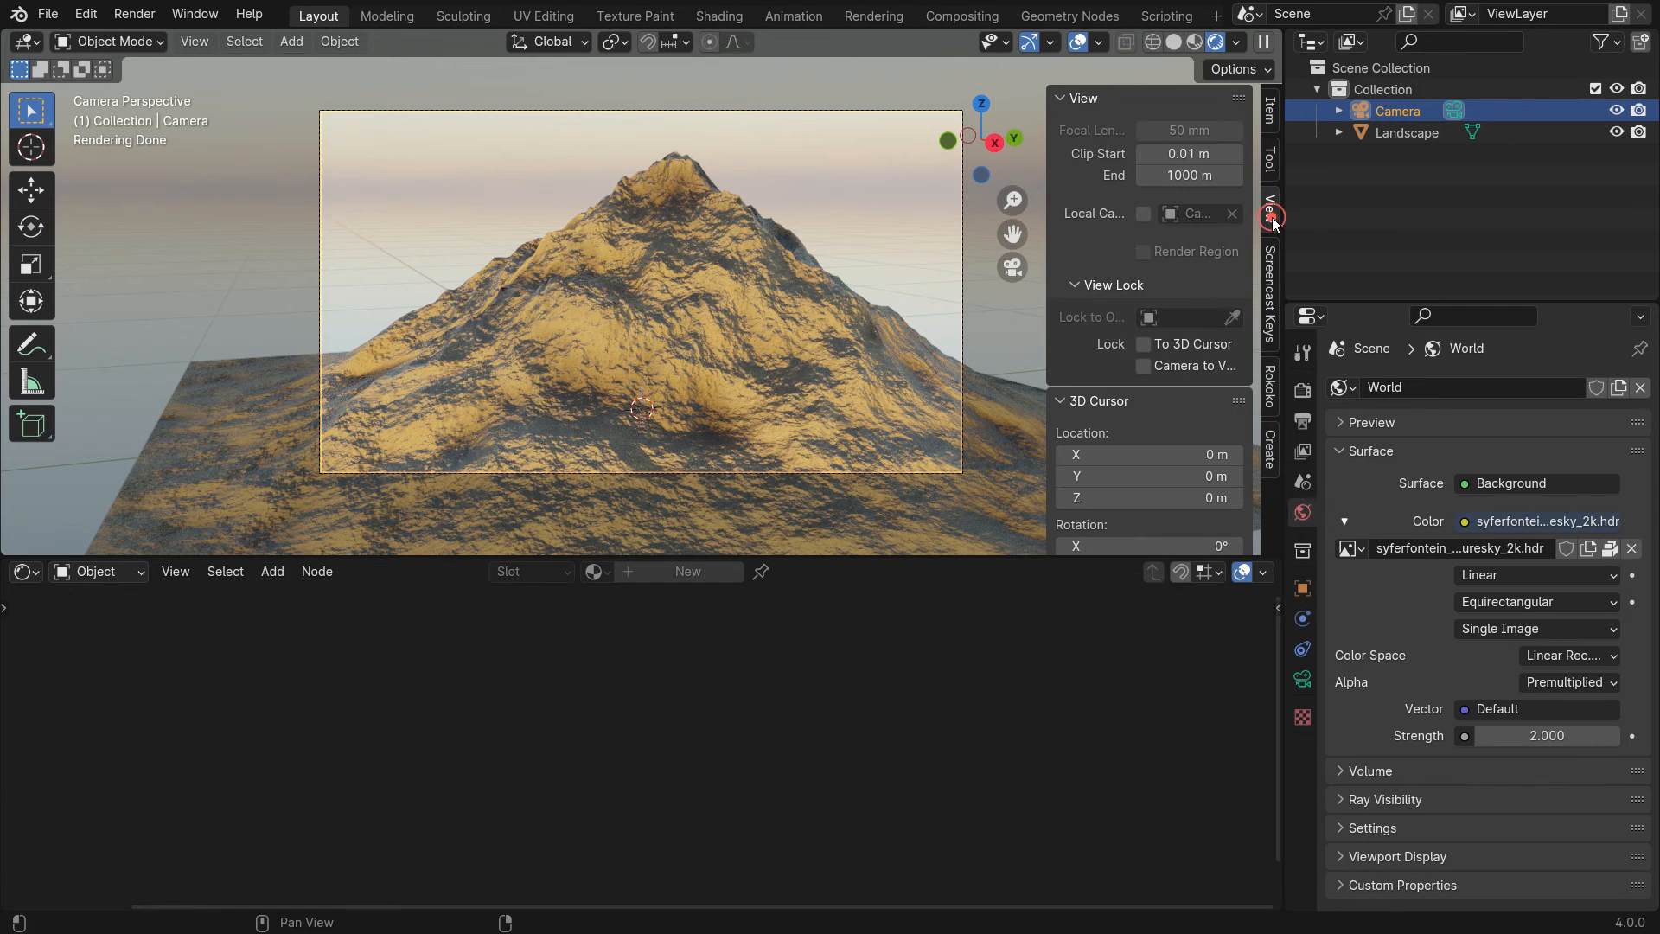
click(1144, 365)
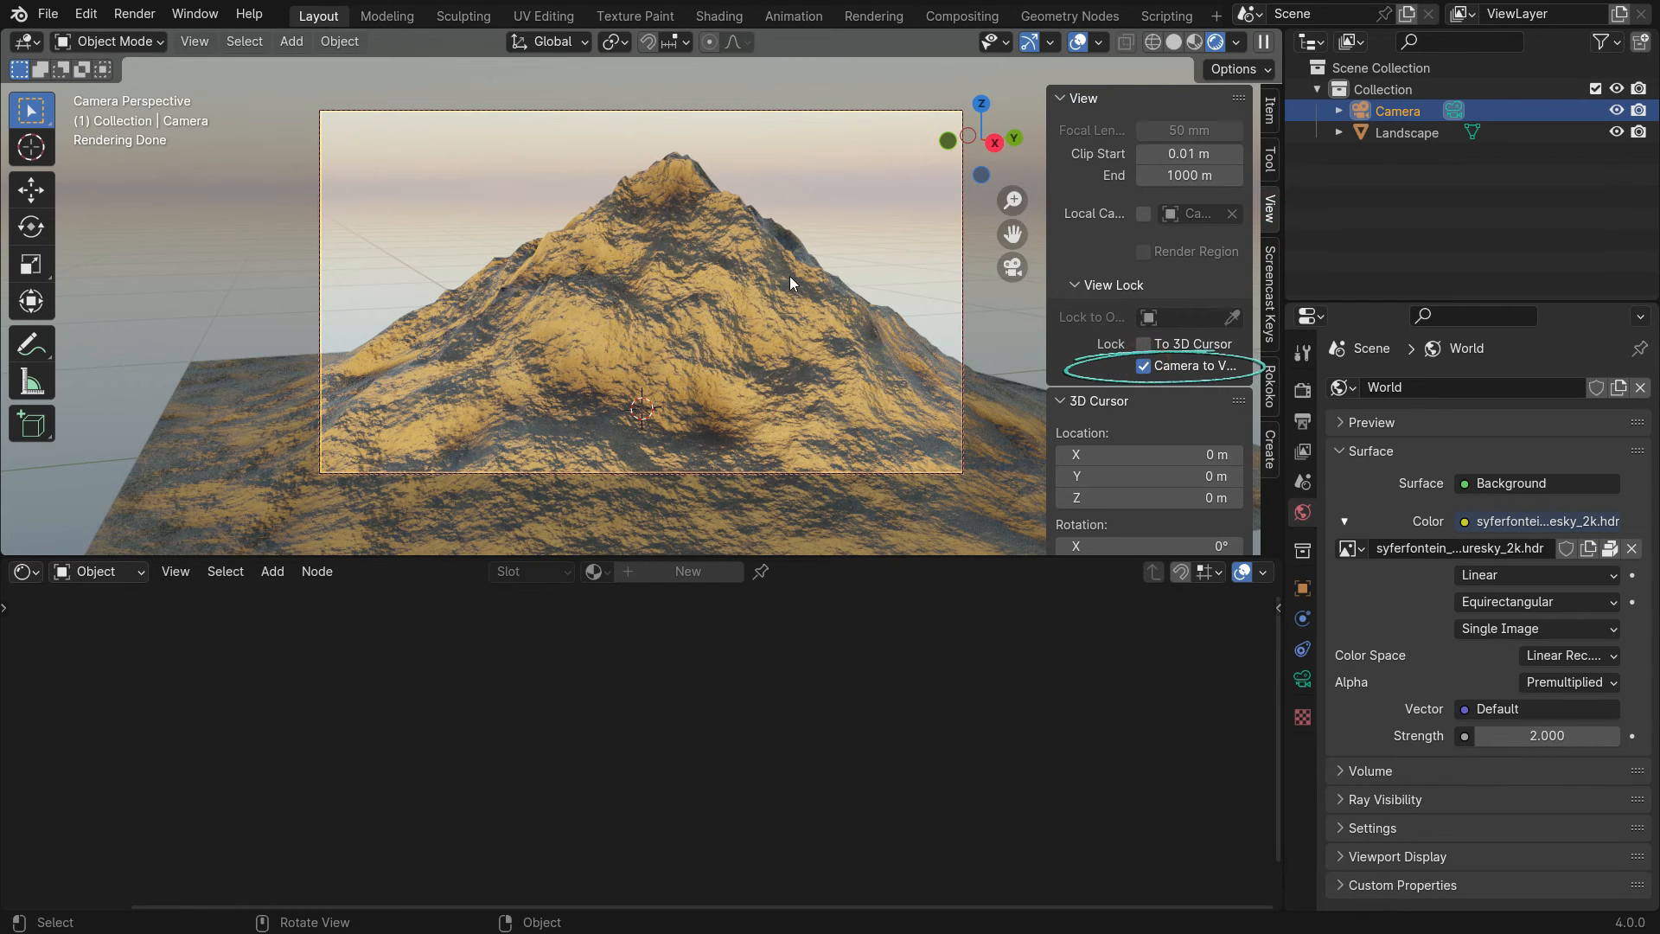
- Select the landscape and orbit the locked camera to frame the mountain's side with the twin peaks and central shadow
click(755, 267)
mouse_move(661, 323)
middle_down()
mouse_move(633, 303)
mouse_move(683, 329)
mouse_move(804, 339)
mouse_move(729, 313)
mouse_move(636, 314)
middle_up()
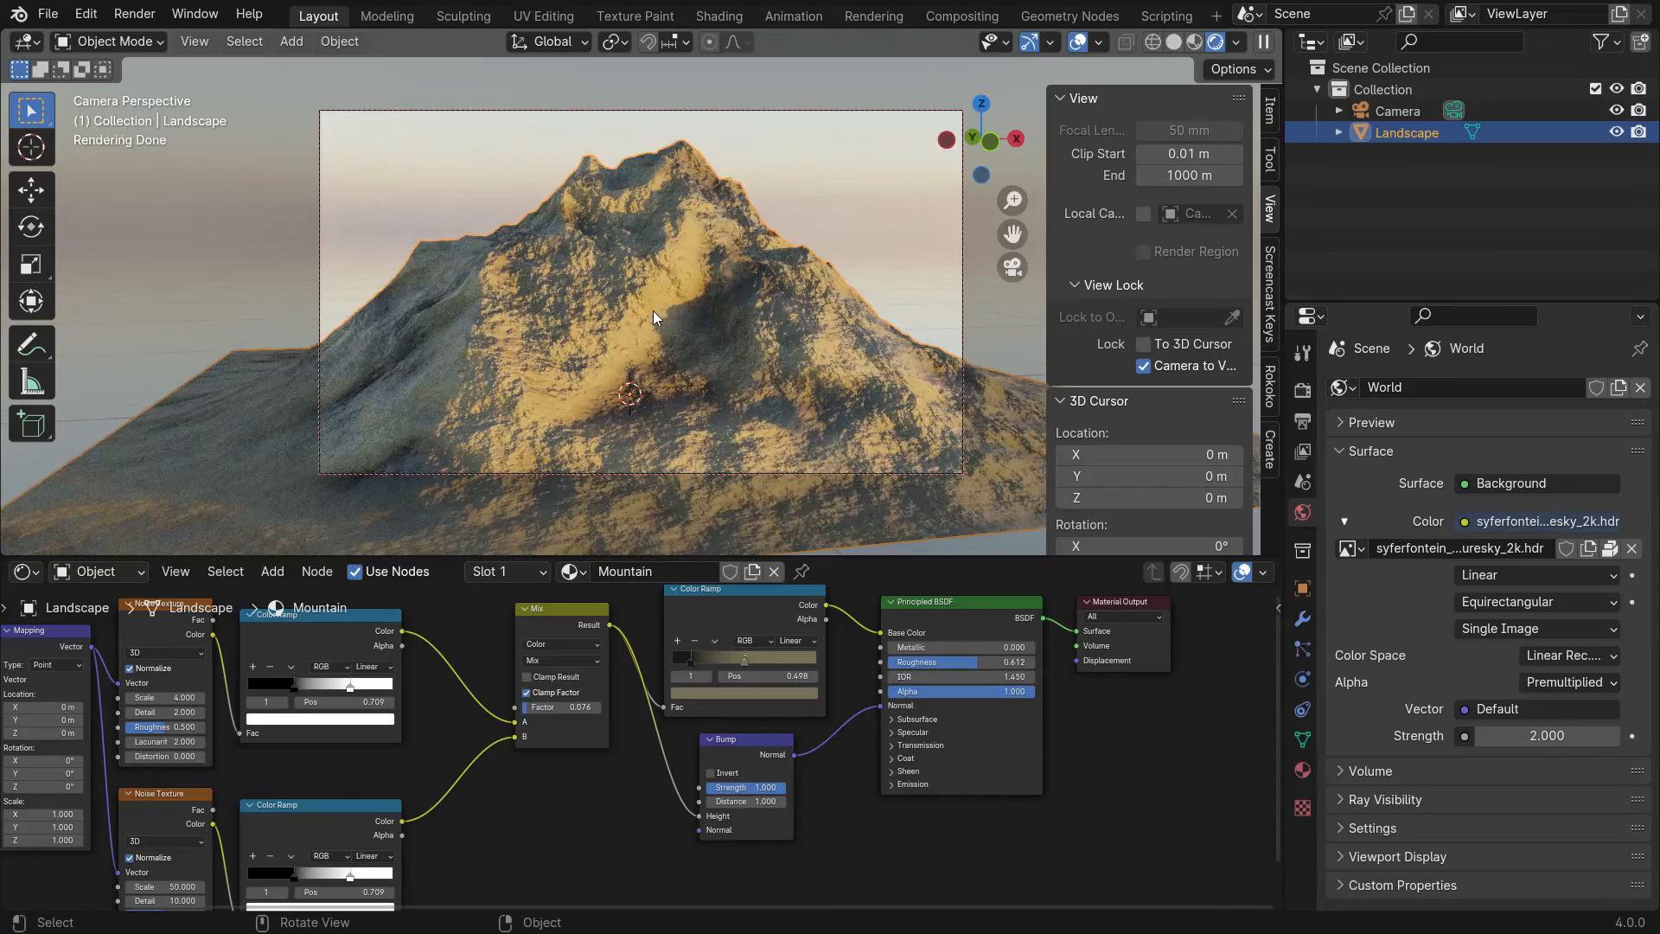
scroll(652, 310, down, 1)
scroll(636, 313, up, 1)
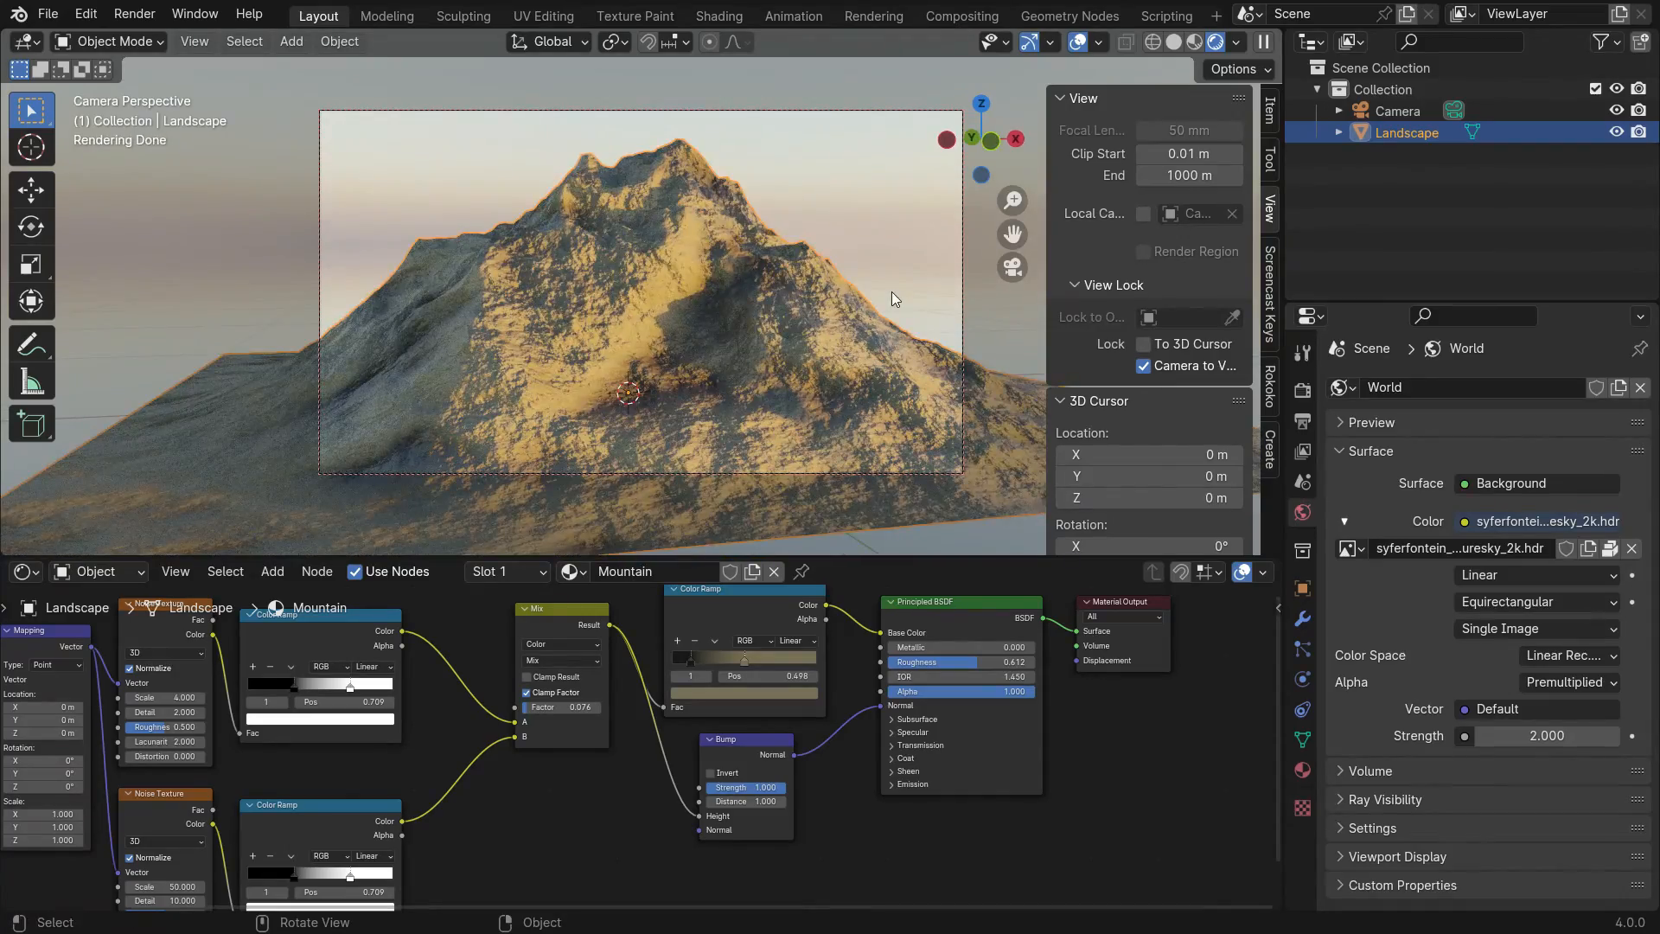
- Render the still image from the camera and view the whole frame
key(F12)
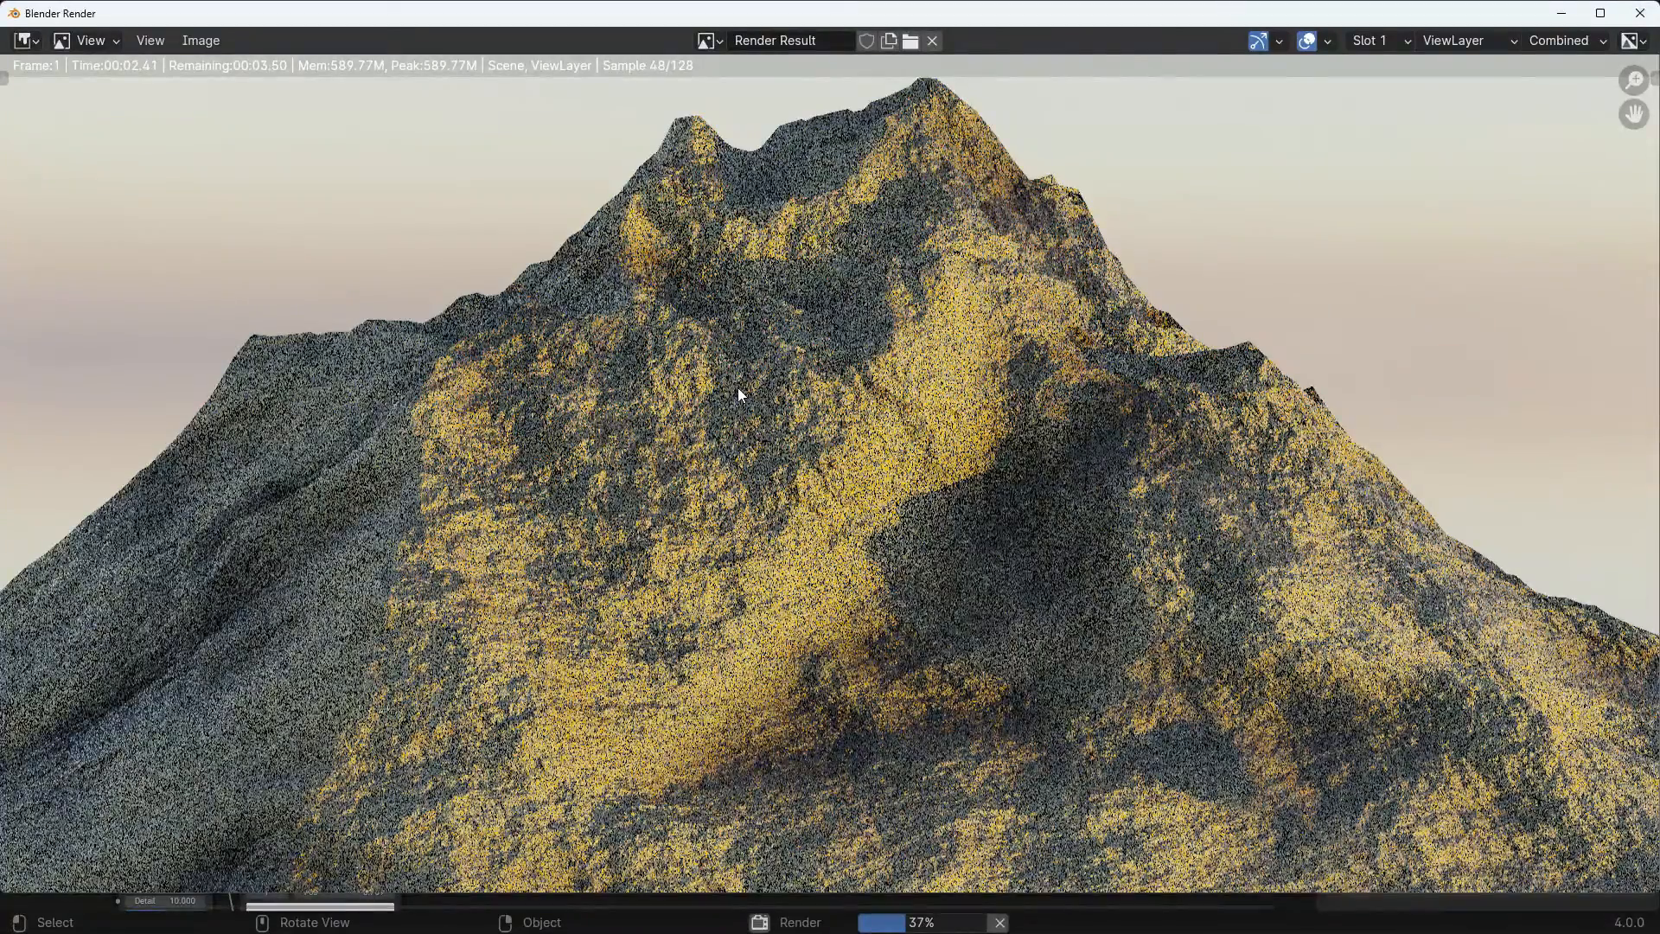
scroll(738, 387, down, 1)
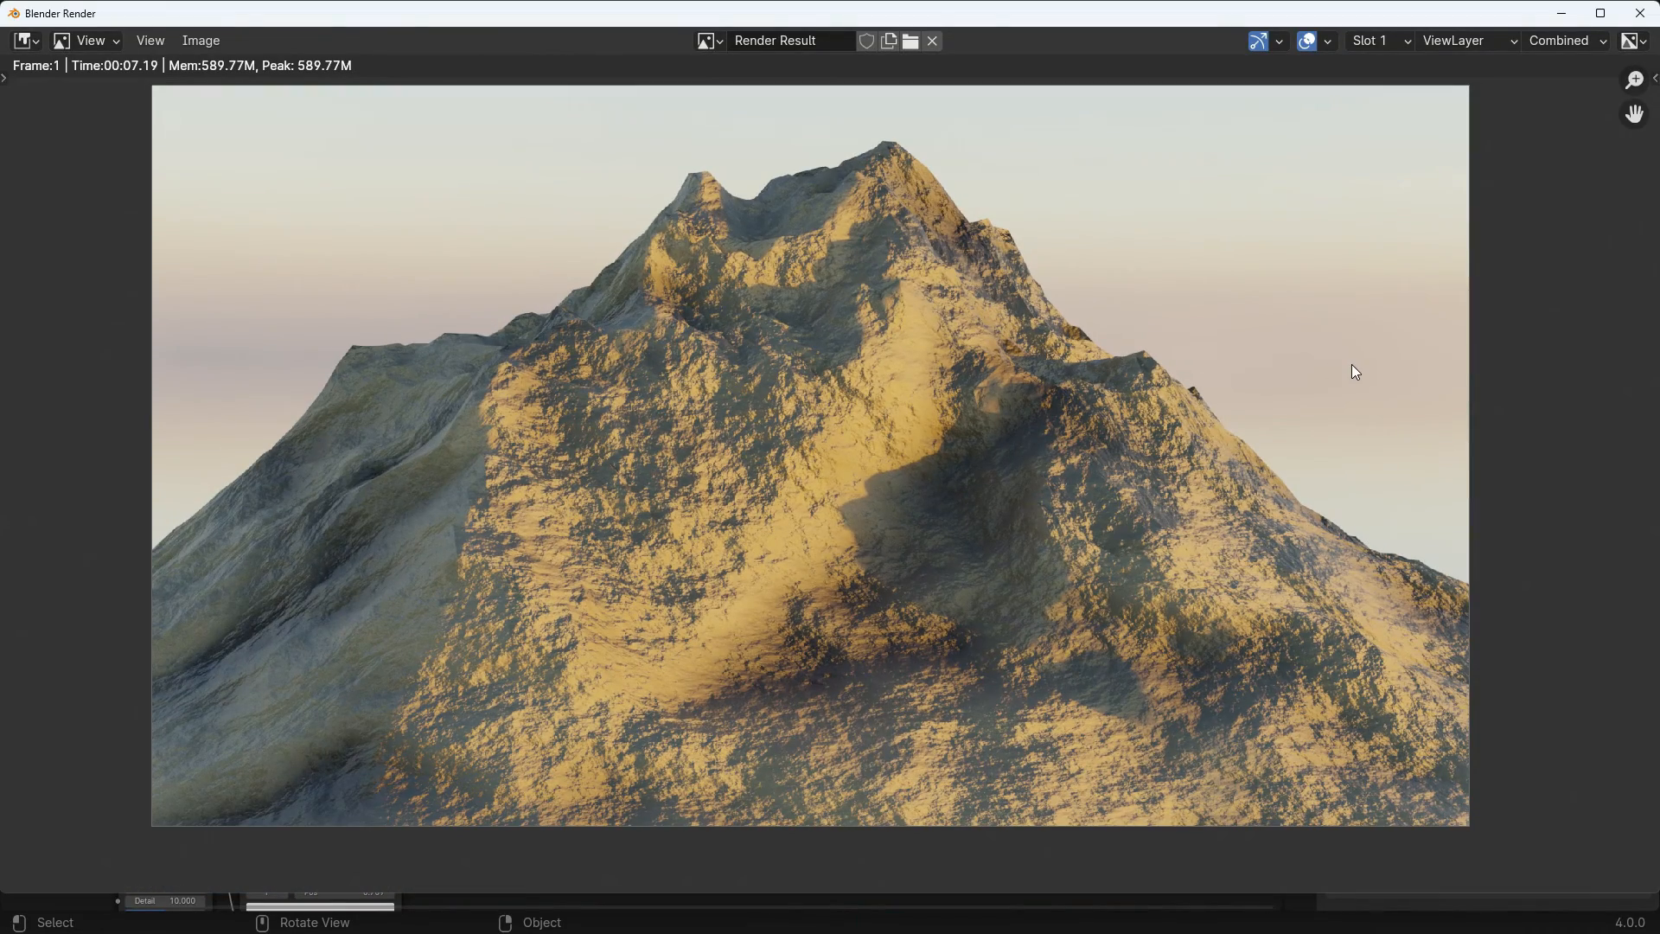